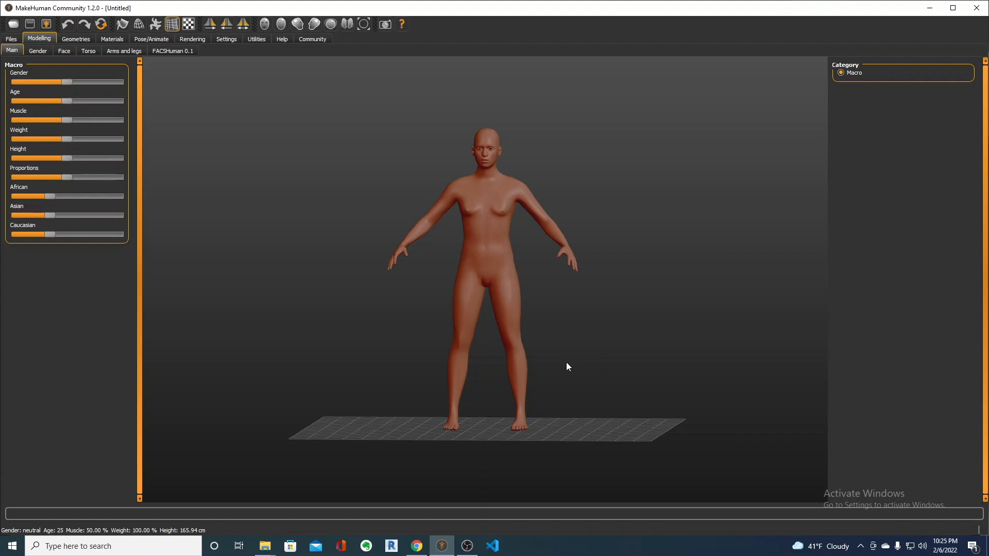
- Reset the camera and rotate the view around the full figure, horizontally and vertically, to examine the default body
click(364, 24)
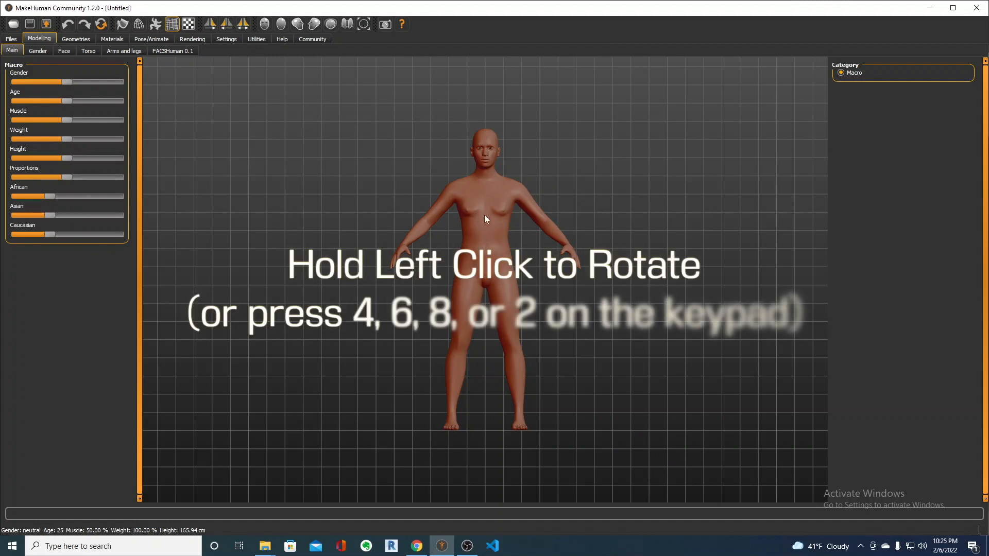
mouse_move(493, 191)
mouse_down()
mouse_move(470, 195)
mouse_move(494, 199)
mouse_move(485, 184)
mouse_move(468, 197)
mouse_move(494, 191)
mouse_up()
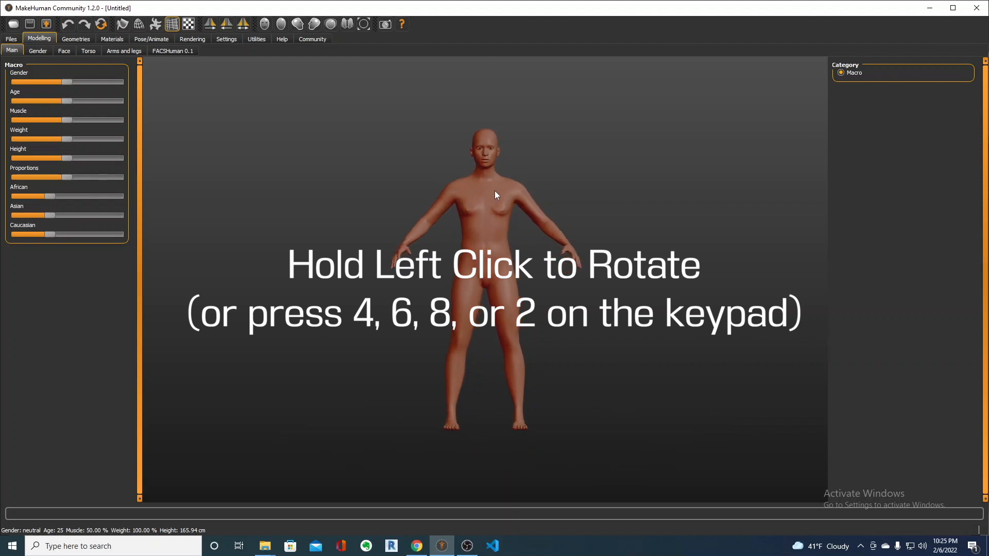
key(KP_6)
key(KP_6)
key(KP_6)
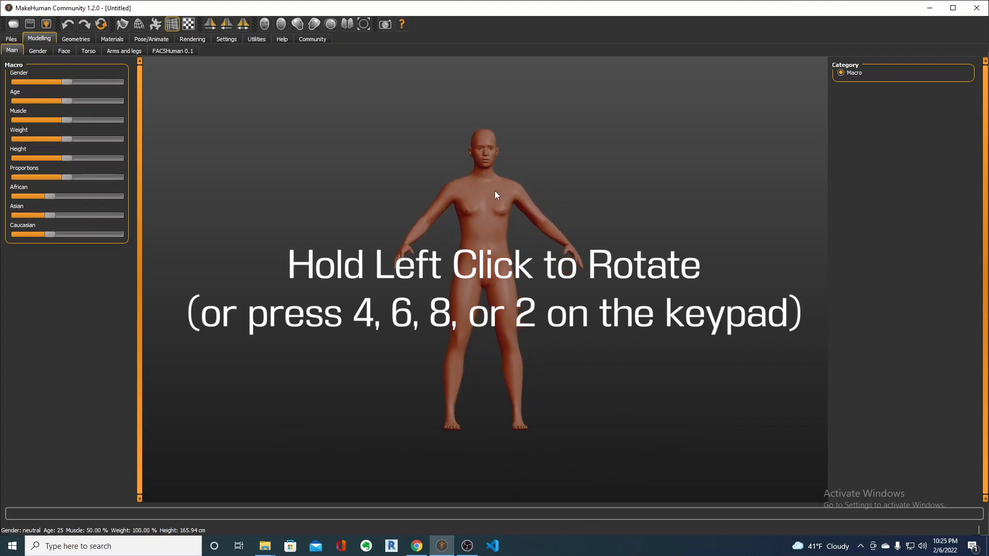
key(KP_6)
key(KP_6)
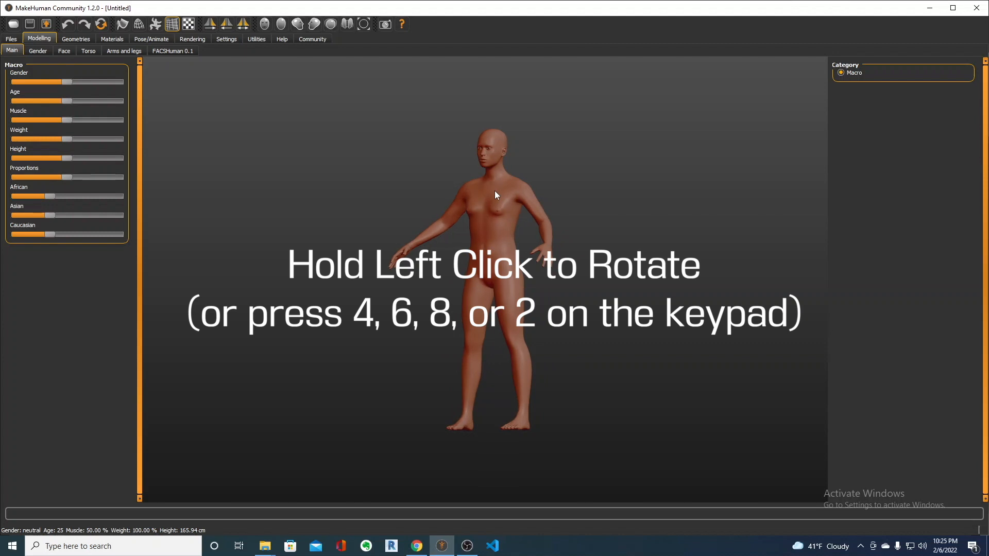
key(KP_6)
key(KP_6)
key(KP_6)
key(KP_6)
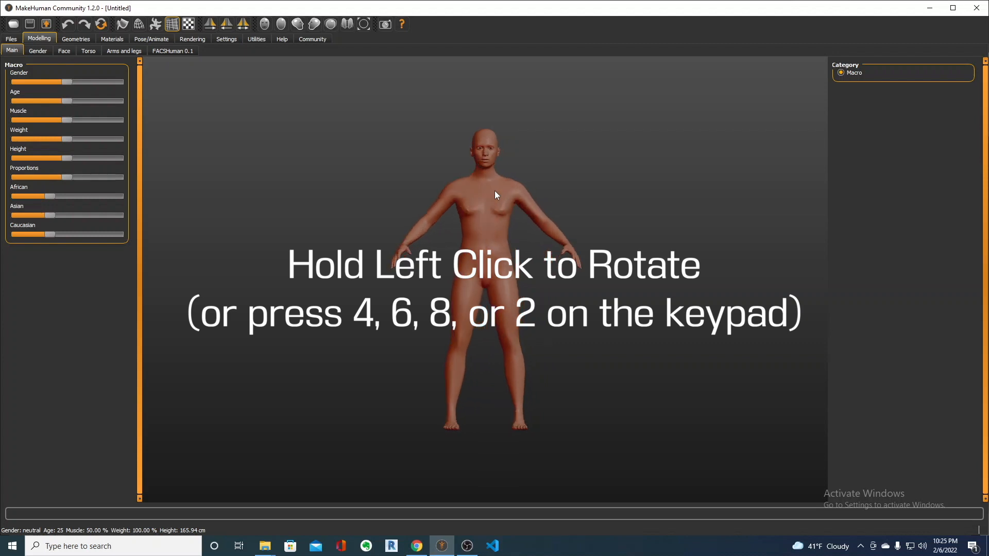
key(KP_8)
key(KP_8)
key(KP_2)
key(KP_2)
key(KP_2)
key(KP_2)
key(KP_2)
key(KP_2)
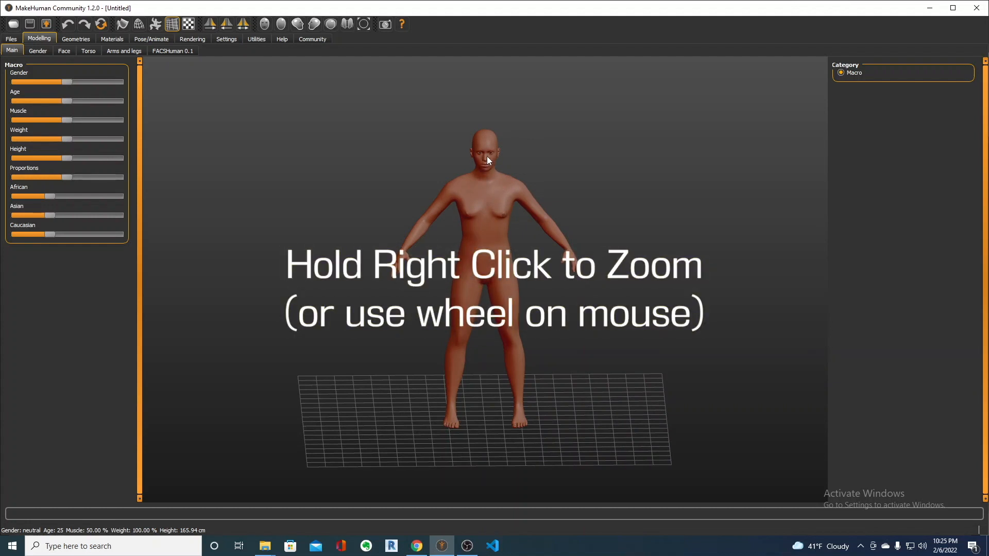
- Zoom in on the figure's head and pan the camera around it to examine the face
right_drag(488, 159, 479, 29)
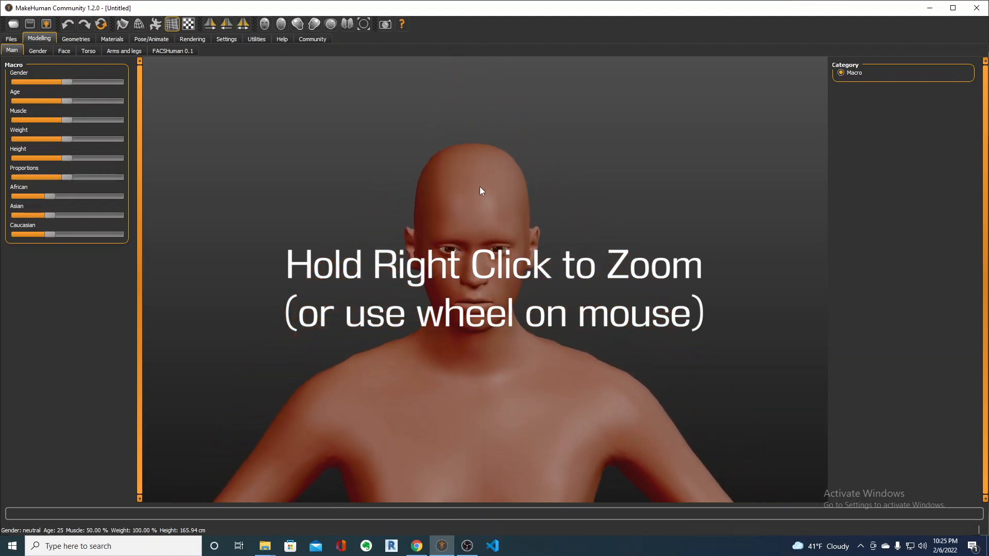
scroll(482, 273, up, 5)
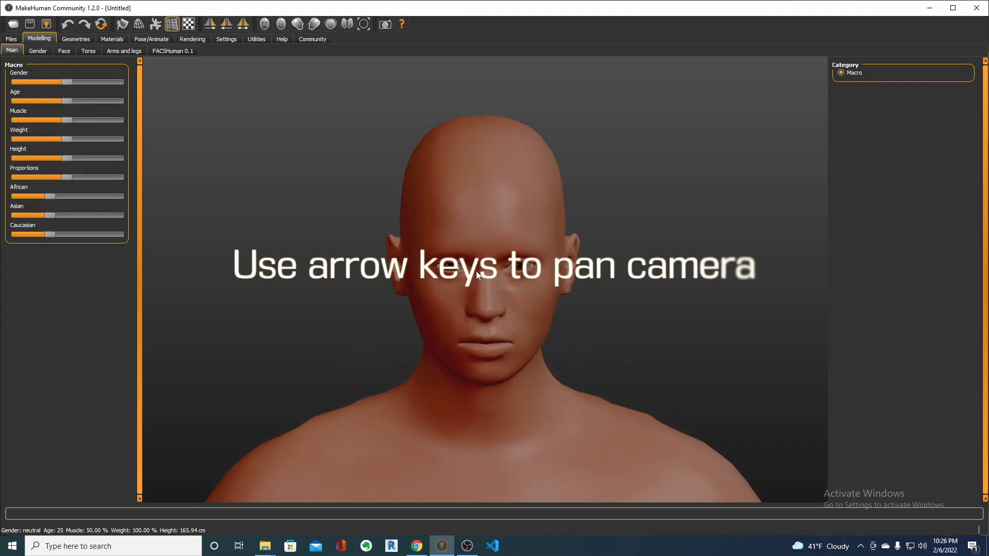
key(Down)
key(Up)
key(Right)
key(Left)
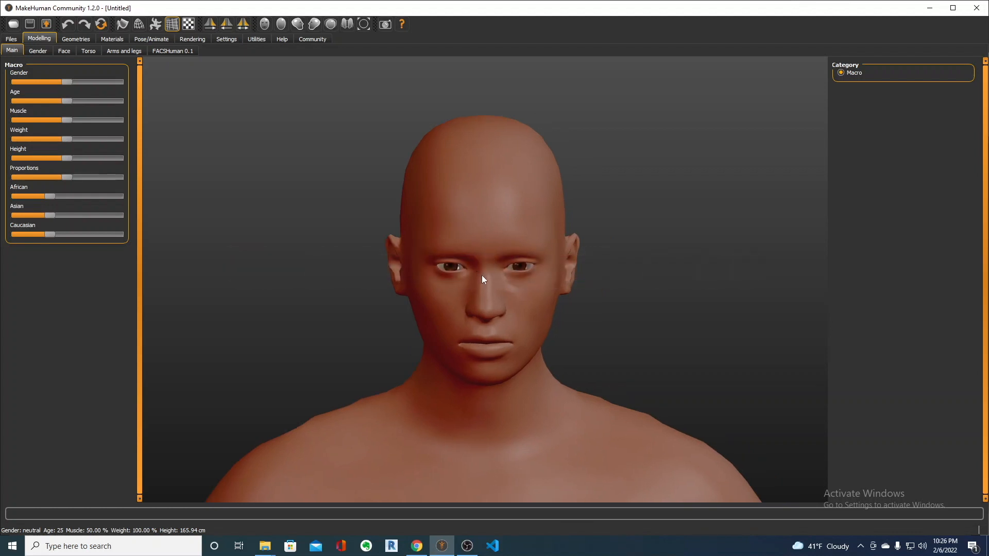
key(Down)
key(Right)
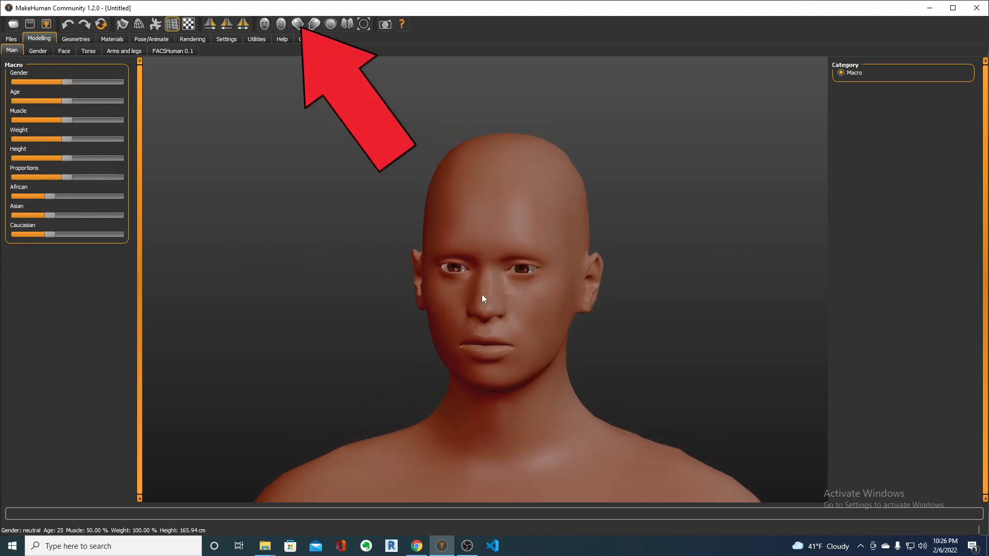
- View the head from the front, back, both sides, above and below, and reset the camera
click(266, 26)
click(282, 26)
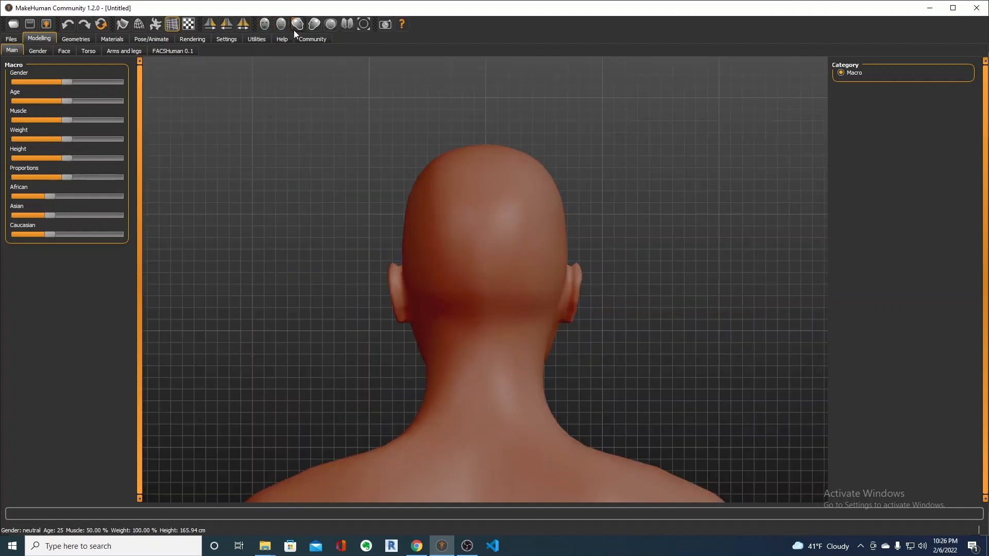
click(297, 24)
click(313, 24)
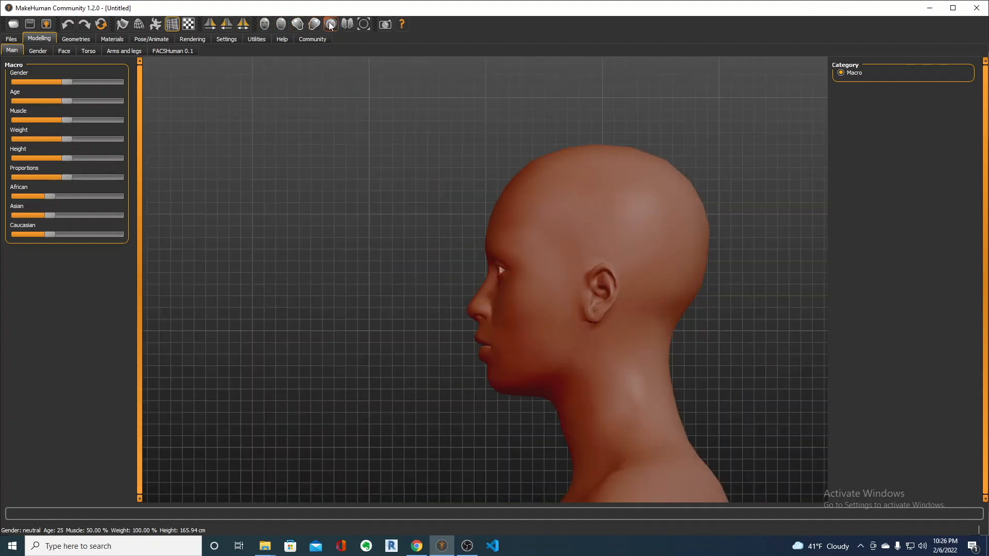
click(331, 25)
click(347, 24)
click(364, 24)
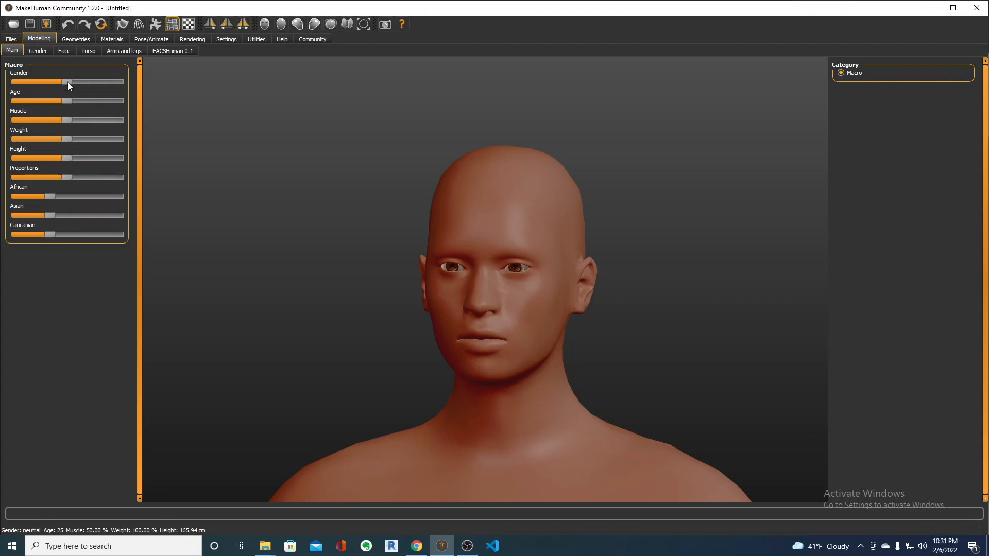
- Set the figure's gender to about 71.7% male, age to 90 and muscle to about 50.5%
drag(68, 83, 120, 102)
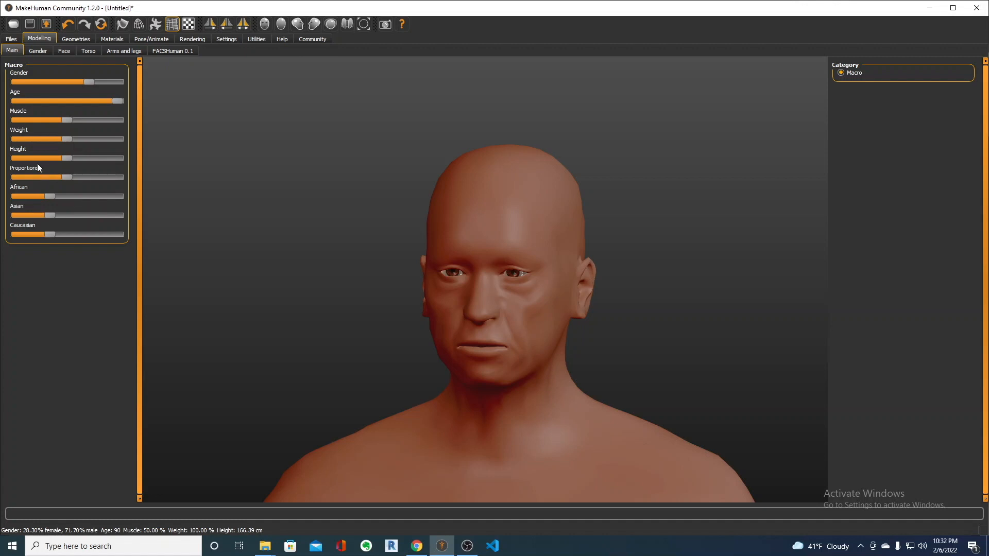
click(70, 119)
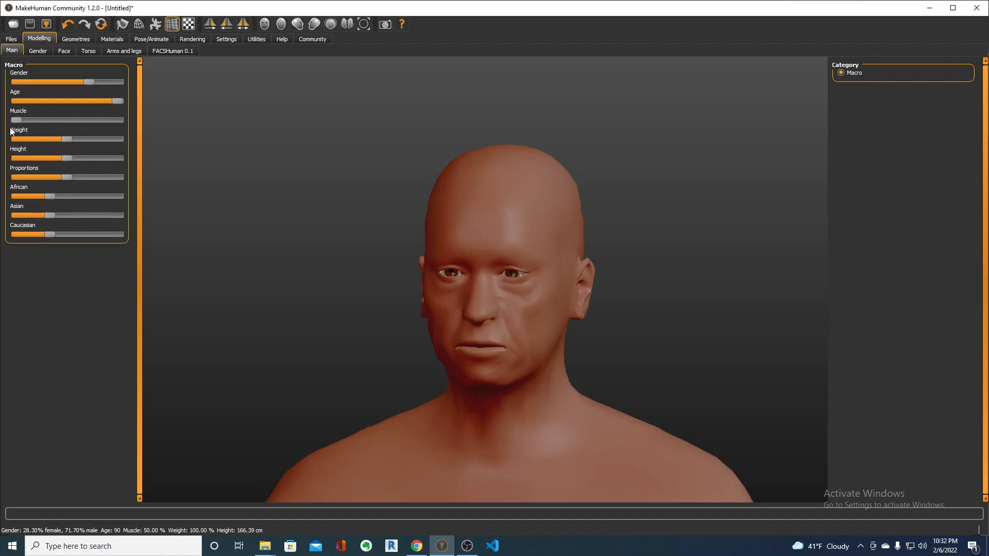
mouse_move(70, 118)
mouse_down()
mouse_move(116, 121)
mouse_move(70, 120)
mouse_up()
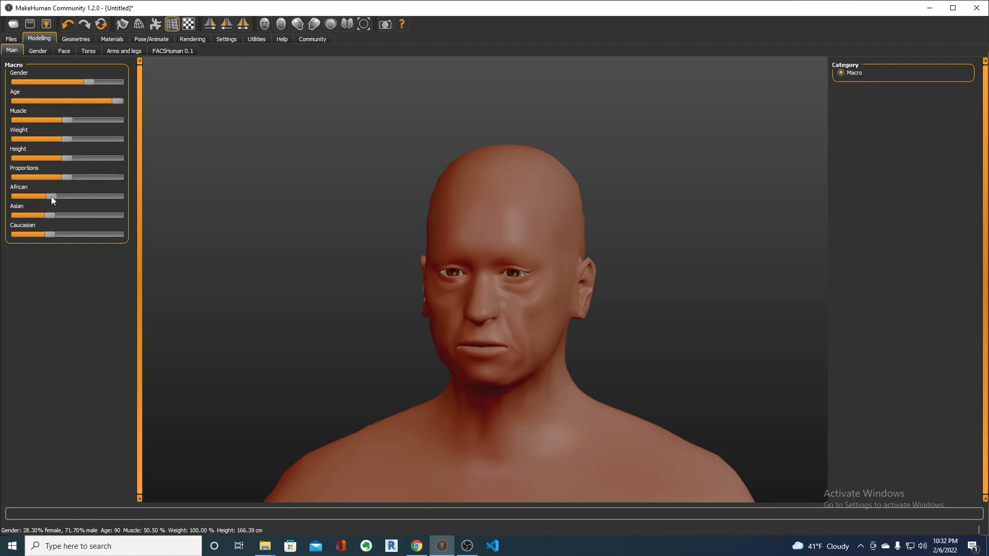
- Try the African, Asian and Caucasian features at full strength and mixed, and reset the ethnicity mix to its default
drag(51, 196, 126, 205)
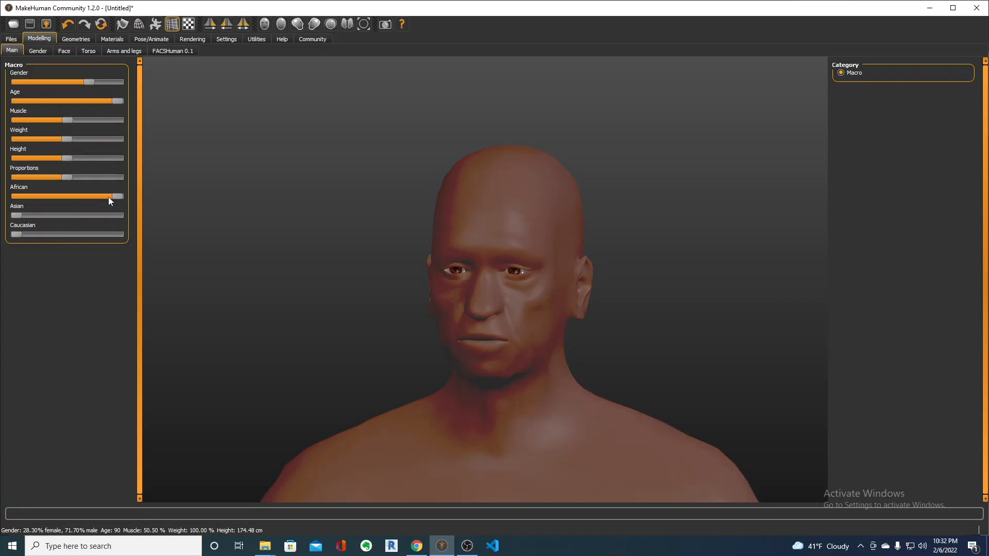
drag(18, 215, 121, 215)
drag(18, 235, 126, 235)
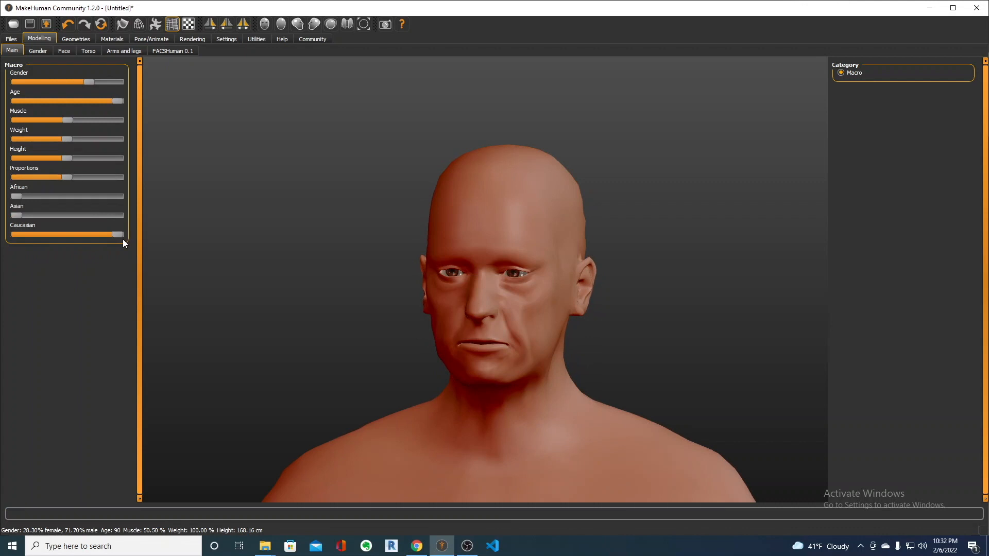
mouse_move(106, 236)
mouse_down()
mouse_move(70, 234)
mouse_move(58, 213)
mouse_move(10, 211)
mouse_move(36, 200)
mouse_move(57, 208)
mouse_up()
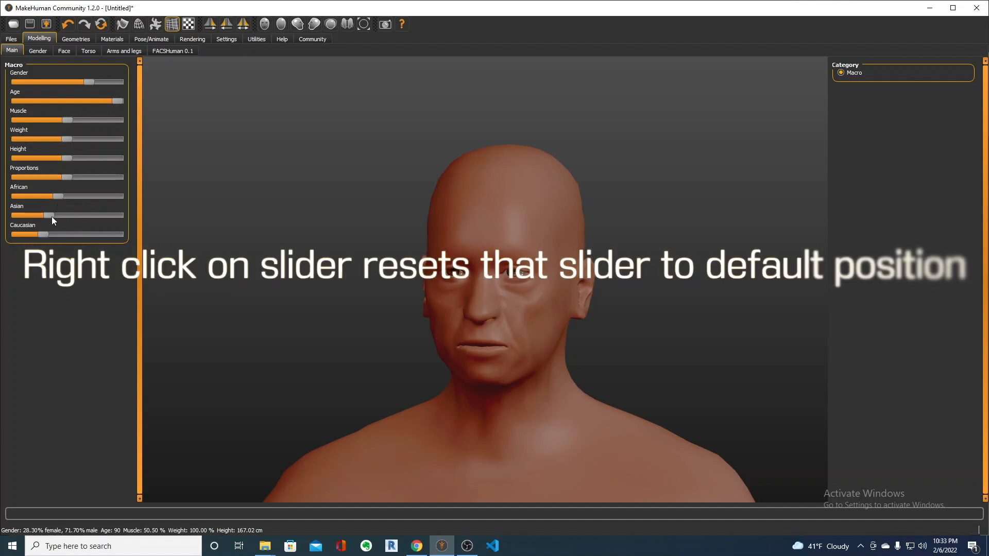
right_click(73, 196)
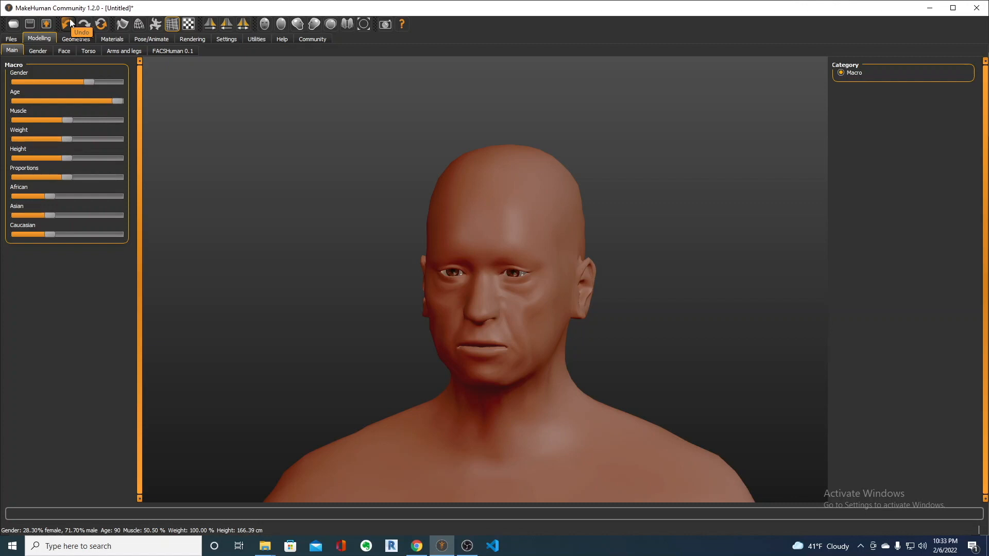
- Set the figure's muscle to about 58.6% and gender to about 62.6% female
drag(68, 120, 77, 120)
drag(88, 82, 44, 80)
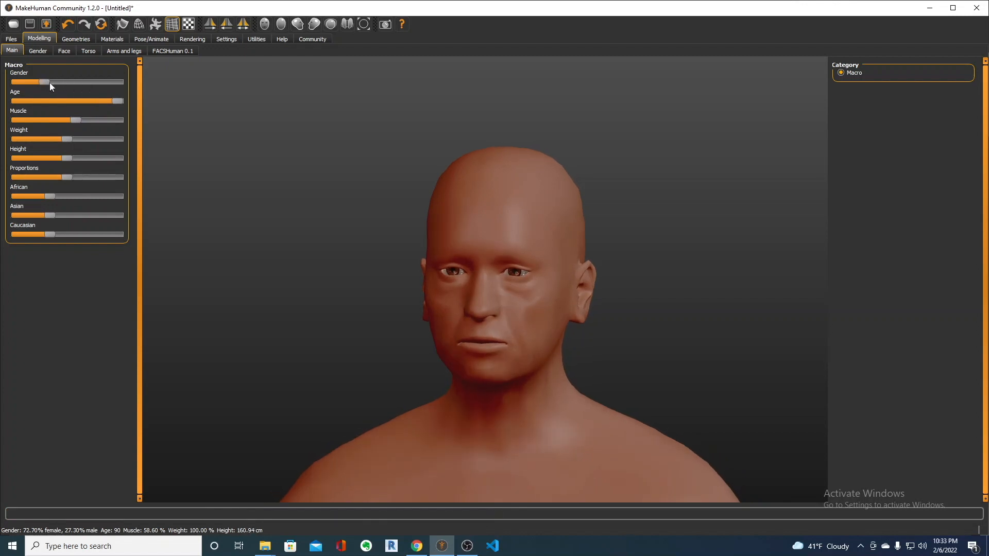
- Change the gender to about 28.3% female, and undo, redo and undo that change again
click(81, 84)
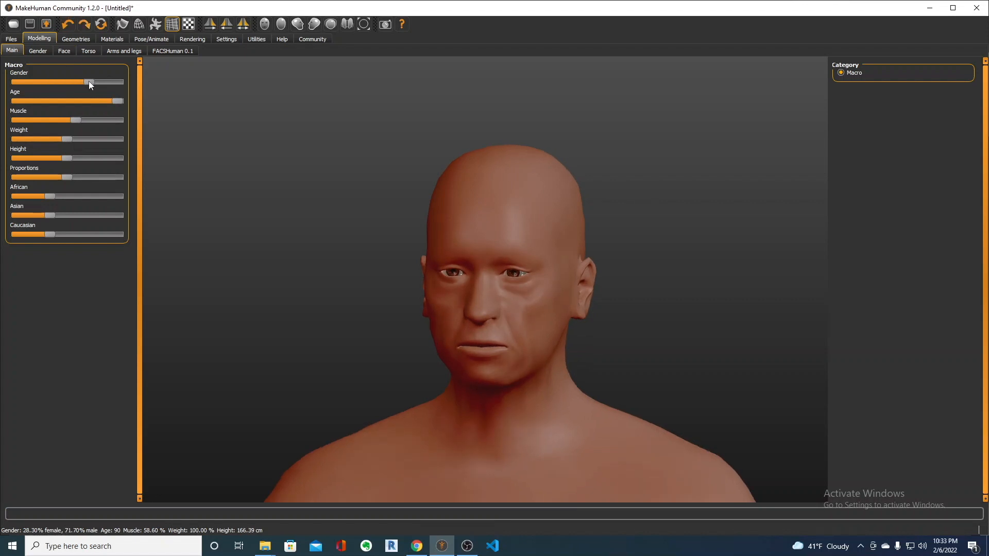
key(ctrl+z)
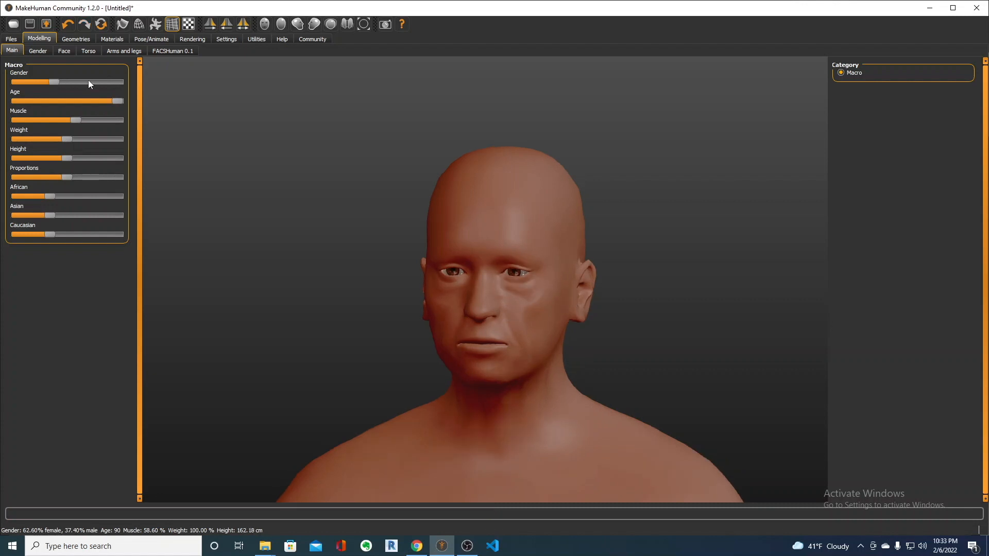
click(82, 26)
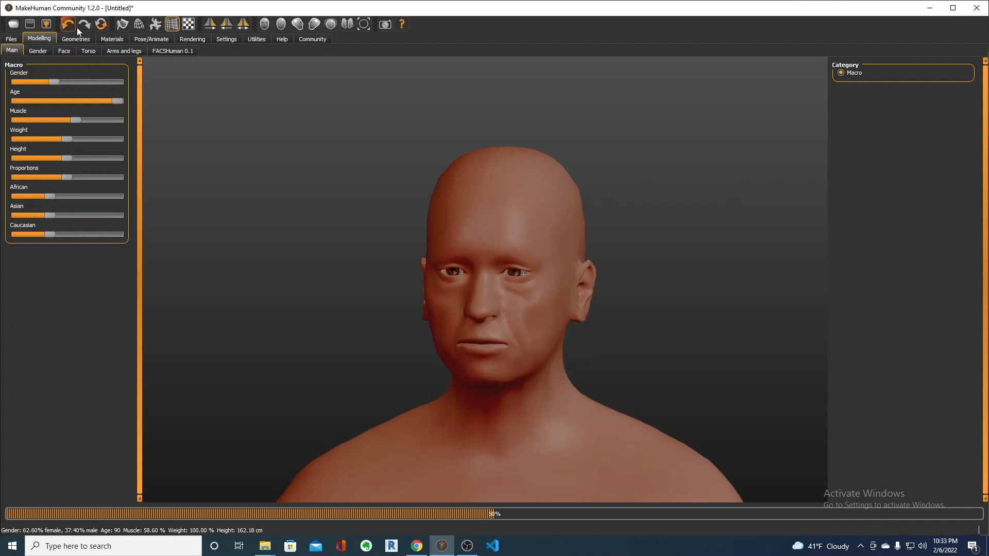
key(ctrl+z)
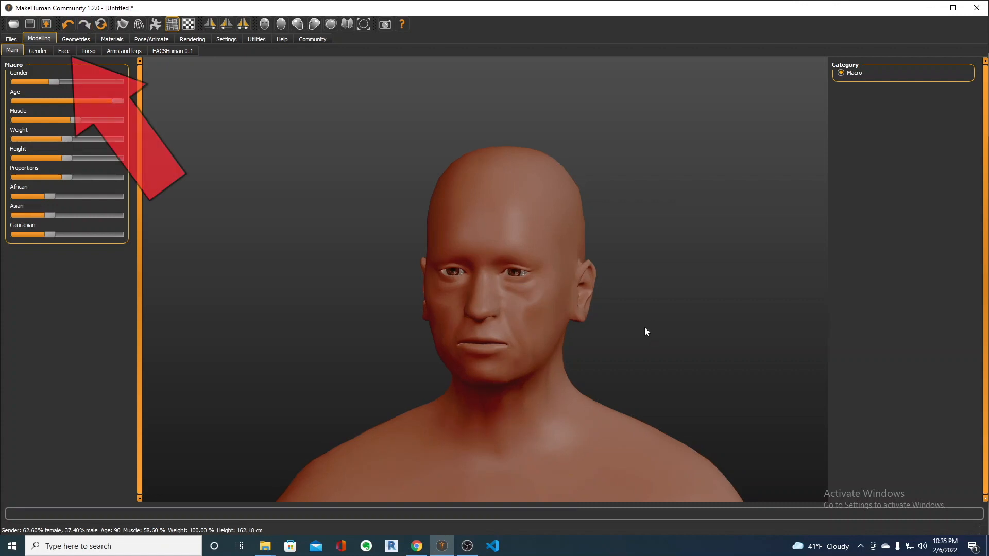
- Open the face's head shape settings, raise the head age slightly, and try out head fat and head angle
click(64, 51)
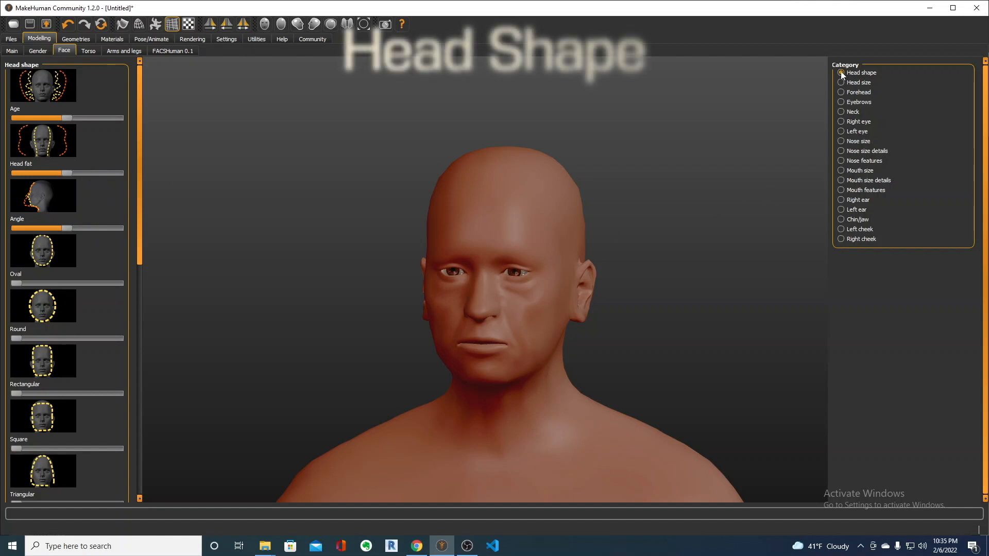
mouse_move(67, 118)
mouse_down()
mouse_move(32, 118)
mouse_move(125, 122)
mouse_move(73, 120)
mouse_up()
mouse_move(66, 173)
mouse_down()
mouse_move(40, 173)
mouse_move(119, 174)
mouse_move(67, 173)
mouse_up()
mouse_move(70, 229)
mouse_down()
mouse_move(26, 233)
mouse_move(88, 223)
mouse_move(67, 228)
mouse_up()
- Try the oval, round, rectangular and square head shapes, returning each to zero
drag(17, 283, 48, 280)
right_click(49, 281)
mouse_move(17, 338)
mouse_down()
mouse_move(91, 330)
mouse_move(21, 349)
mouse_up()
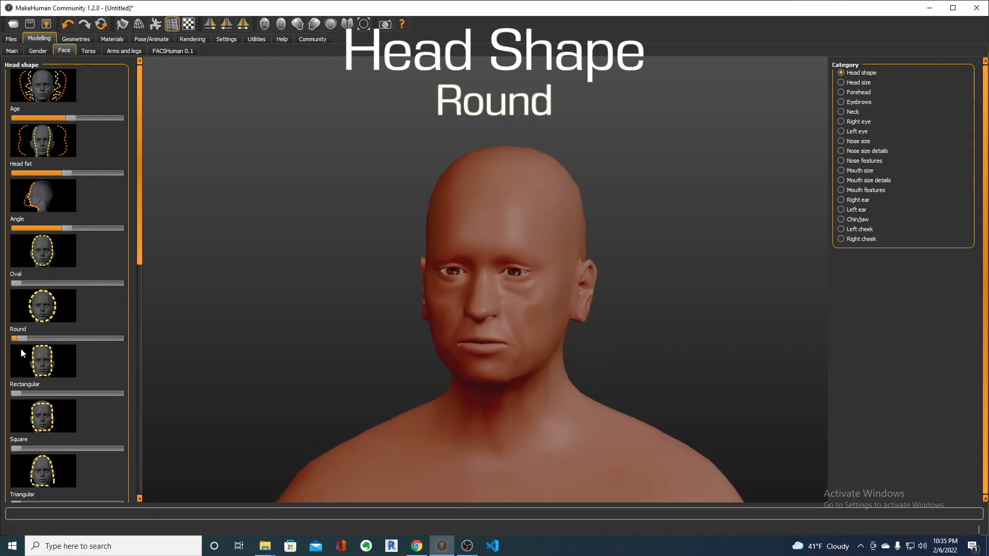
mouse_move(20, 393)
mouse_down()
mouse_move(81, 385)
mouse_move(16, 396)
mouse_up()
mouse_move(20, 449)
mouse_down()
mouse_move(78, 438)
mouse_move(15, 447)
mouse_up()
- Try the triangular, inverted triangular and diamond head shapes, returning each to zero
scroll(22, 259, down, 5)
mouse_move(20, 255)
mouse_down()
mouse_move(71, 259)
mouse_move(15, 260)
mouse_up()
mouse_move(17, 310)
mouse_down()
mouse_move(106, 304)
mouse_move(15, 310)
mouse_up()
mouse_move(16, 366)
mouse_down()
mouse_move(83, 363)
mouse_move(15, 364)
mouse_up()
- Try a larger depth of the head's parietal side, check it from the side, and return it to its default
mouse_move(69, 420)
mouse_down()
mouse_move(45, 423)
mouse_move(76, 421)
mouse_up()
drag(493, 274, 446, 273)
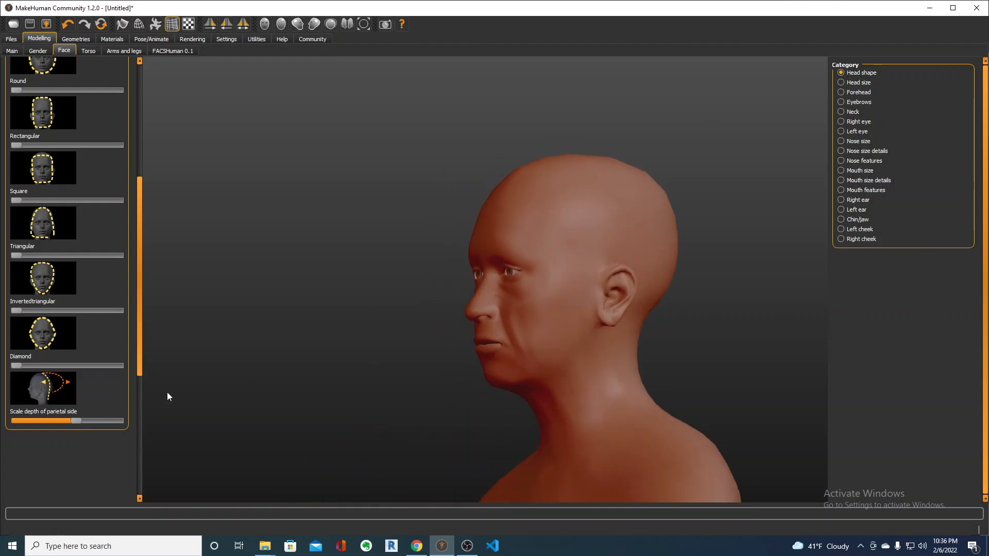
mouse_move(76, 421)
mouse_down()
mouse_move(48, 419)
mouse_move(85, 419)
mouse_move(67, 421)
mouse_up()
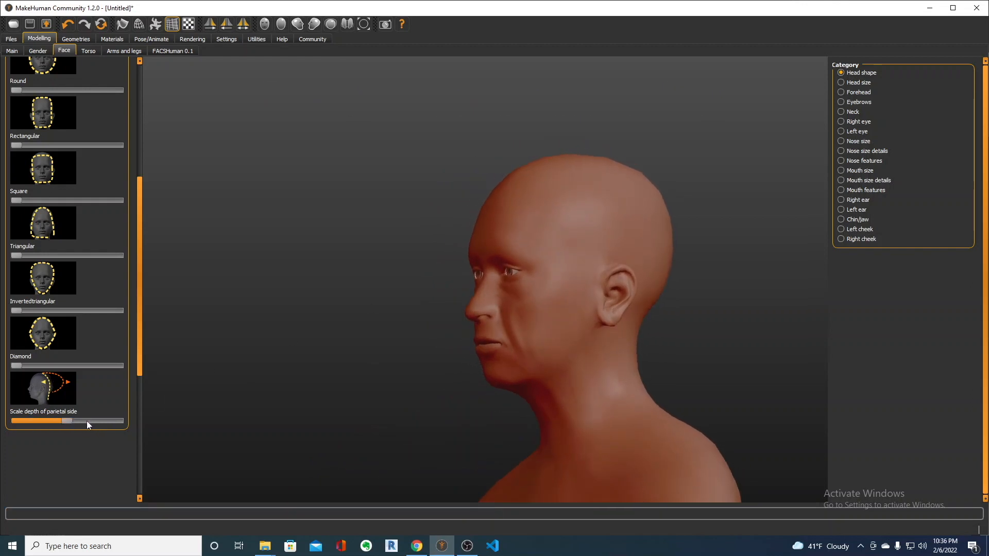
drag(469, 296, 552, 303)
- Try scaling the head's depth, width and height in the head size settings, returning each to its default
click(842, 82)
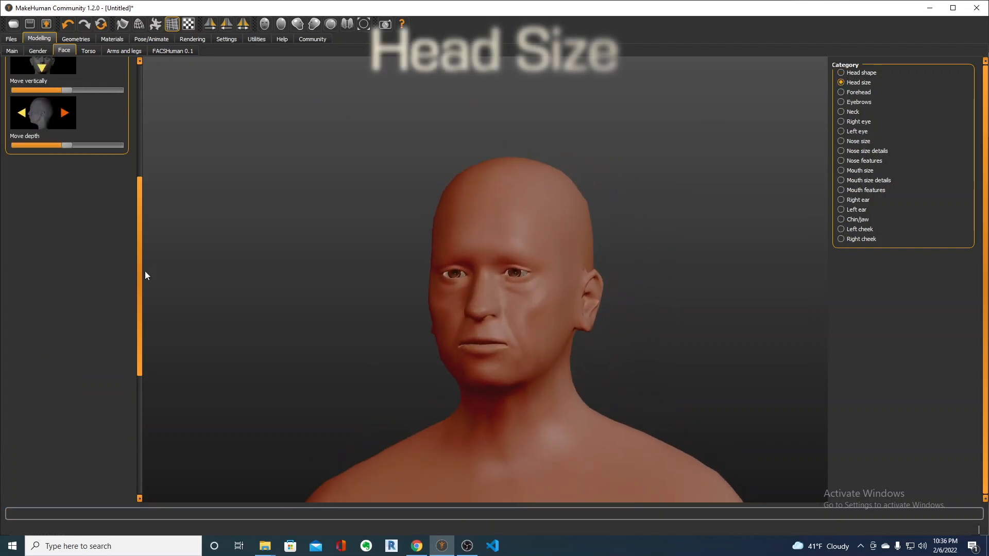
drag(141, 279, 140, 167)
mouse_move(67, 118)
mouse_down()
mouse_move(125, 126)
mouse_move(67, 118)
mouse_up()
mouse_move(65, 173)
mouse_down()
mouse_move(38, 173)
mouse_move(79, 181)
mouse_move(91, 171)
mouse_move(67, 174)
mouse_up()
mouse_move(67, 229)
mouse_down()
mouse_move(39, 227)
mouse_move(85, 227)
mouse_move(67, 229)
mouse_up()
- Try moving the head horizontally, vertically and in depth, returning each adjustment to its default
mouse_move(67, 283)
mouse_down()
mouse_move(48, 277)
mouse_move(93, 279)
mouse_move(67, 283)
mouse_up()
click(67, 340)
mouse_move(67, 339)
mouse_down()
mouse_move(51, 339)
mouse_move(82, 336)
mouse_move(67, 339)
mouse_up()
drag(67, 394, 60, 394)
drag(515, 368, 299, 381)
mouse_move(62, 393)
mouse_down()
mouse_move(78, 393)
mouse_move(23, 394)
mouse_move(66, 393)
mouse_up()
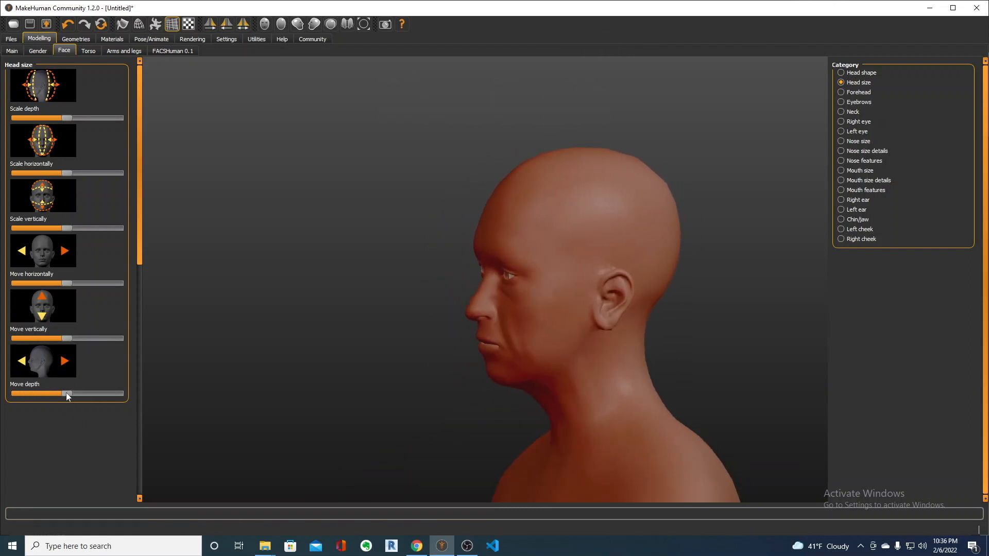
- Try the forehead's bulge, vertical scale, cranic shape and temple bulge, returning each to its default
click(842, 92)
drag(544, 253, 589, 246)
mouse_move(67, 118)
mouse_down()
mouse_move(79, 118)
mouse_move(31, 119)
mouse_move(72, 116)
mouse_up()
mouse_move(68, 174)
mouse_down()
mouse_move(92, 171)
mouse_move(67, 173)
mouse_up()
drag(83, 228, 82, 228)
drag(67, 284, 115, 260)
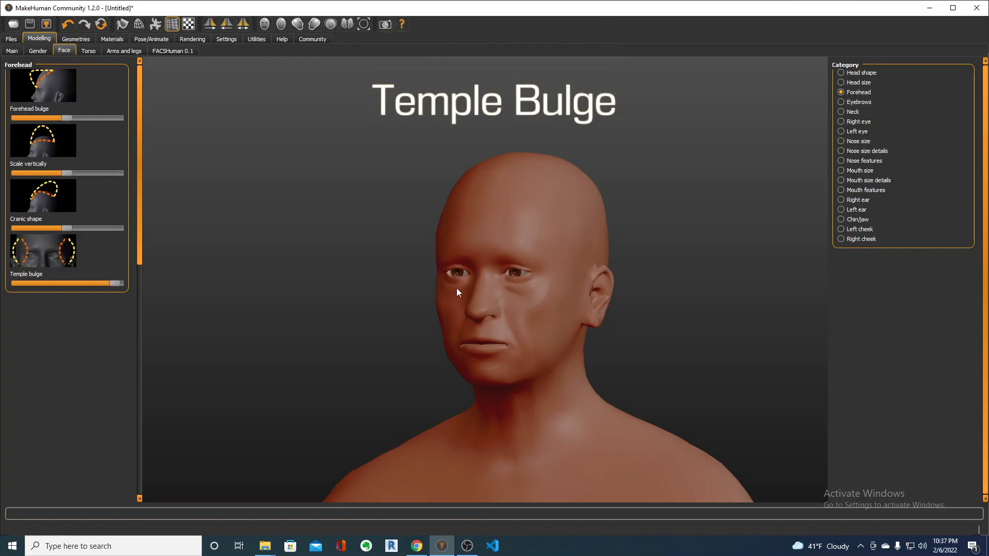
drag(456, 288, 493, 297)
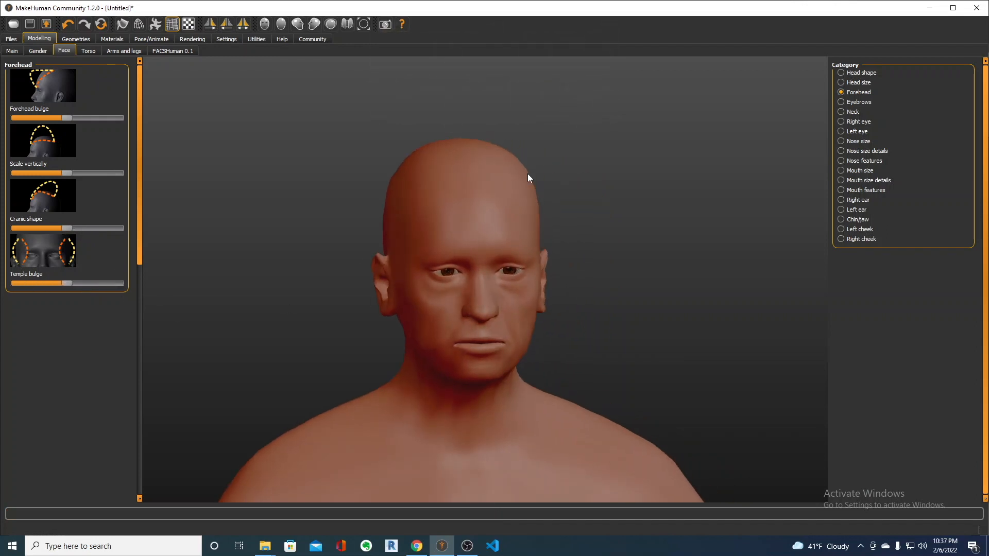
- Try the eyebrows' bulge, angle and vertical position, returning each to its default
click(841, 102)
drag(494, 226, 132, 146)
mouse_move(70, 120)
mouse_down()
mouse_move(57, 119)
mouse_move(108, 119)
mouse_move(67, 118)
mouse_up()
drag(67, 173, 104, 175)
drag(428, 283, 372, 277)
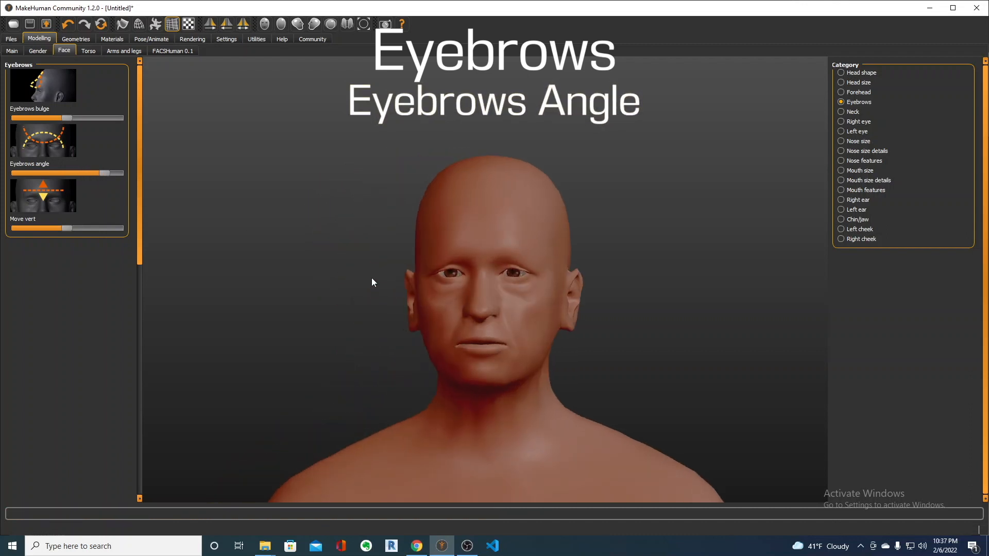
drag(103, 173, 64, 175)
mouse_move(66, 228)
mouse_down()
mouse_move(93, 227)
mouse_move(21, 227)
mouse_move(57, 226)
mouse_up()
- Try the neck's double neck, depth scale, horizontal scale and vertical scale, returning each to its default
click(850, 112)
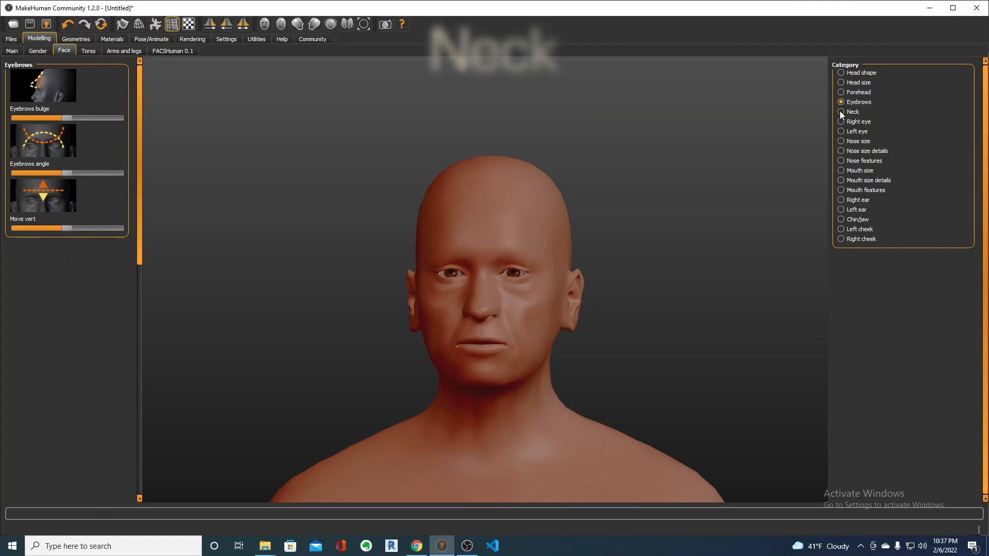
drag(213, 158, 226, 269)
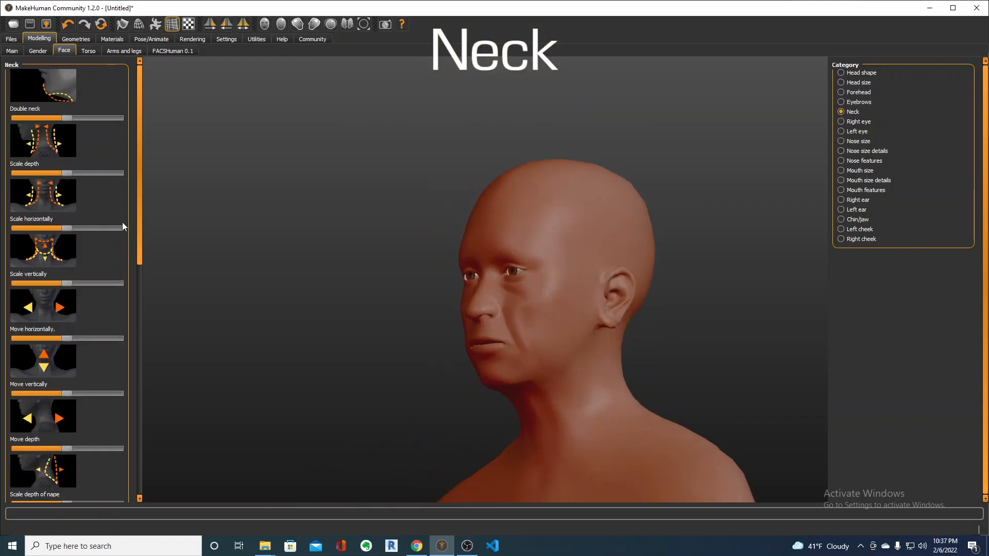
mouse_move(80, 118)
mouse_down()
mouse_move(116, 118)
mouse_move(25, 129)
mouse_move(67, 118)
mouse_up()
mouse_move(67, 173)
mouse_down()
mouse_move(88, 173)
mouse_move(67, 173)
mouse_up()
mouse_move(67, 228)
mouse_down()
mouse_move(97, 221)
mouse_move(75, 223)
mouse_up()
mouse_move(67, 283)
mouse_down()
mouse_move(38, 289)
mouse_move(58, 284)
mouse_up()
- Try moving the neck horizontally, vertically and in depth and scaling the nape's depth, returning each adjustment to its default
drag(67, 339, 72, 336)
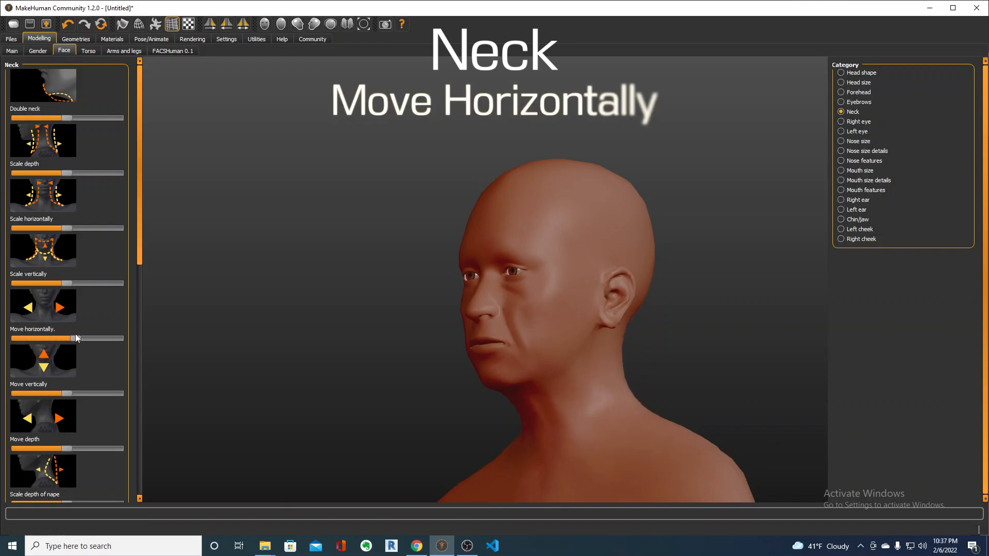
mouse_move(67, 393)
mouse_down()
mouse_move(106, 393)
mouse_move(85, 403)
mouse_move(72, 394)
mouse_up()
scroll(72, 394, down, 3)
drag(67, 352, 67, 352)
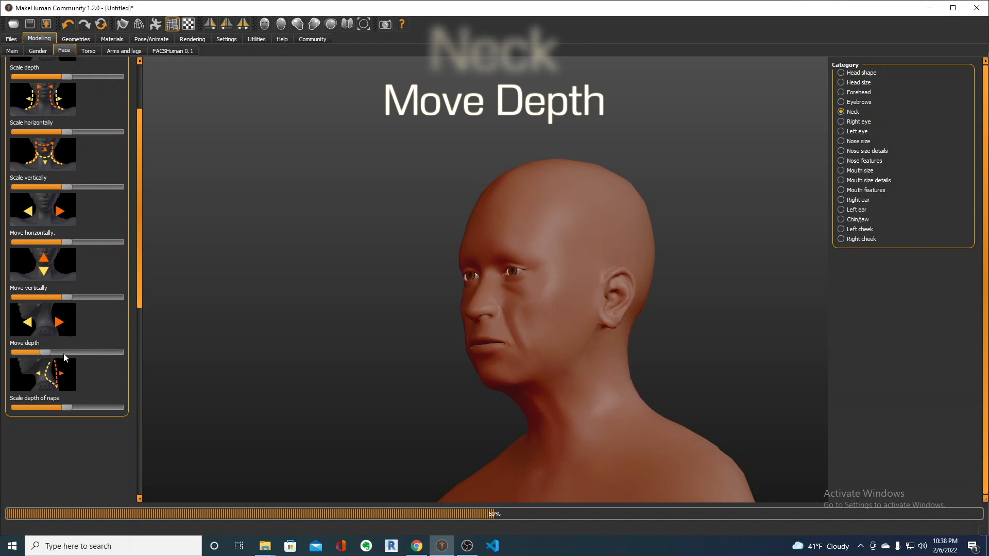
drag(515, 401, 551, 401)
mouse_move(67, 406)
mouse_down()
mouse_move(31, 407)
mouse_move(93, 409)
mouse_move(67, 408)
mouse_up()
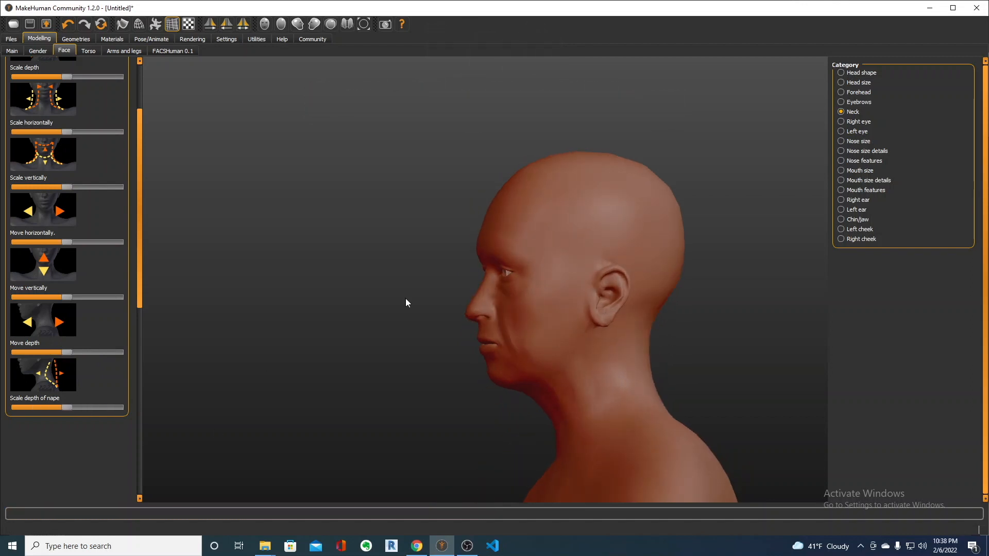
- Try the right eye's bag volume, bag distortion and bag height, returning each to its default
click(841, 122)
drag(140, 152, 134, 92)
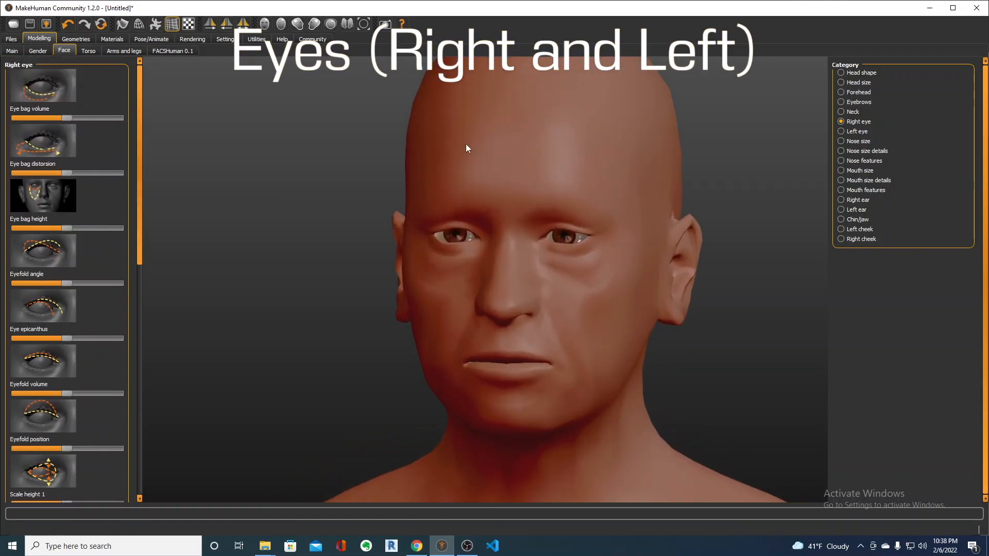
mouse_move(67, 118)
mouse_down()
mouse_move(101, 125)
mouse_move(39, 116)
mouse_move(66, 118)
mouse_up()
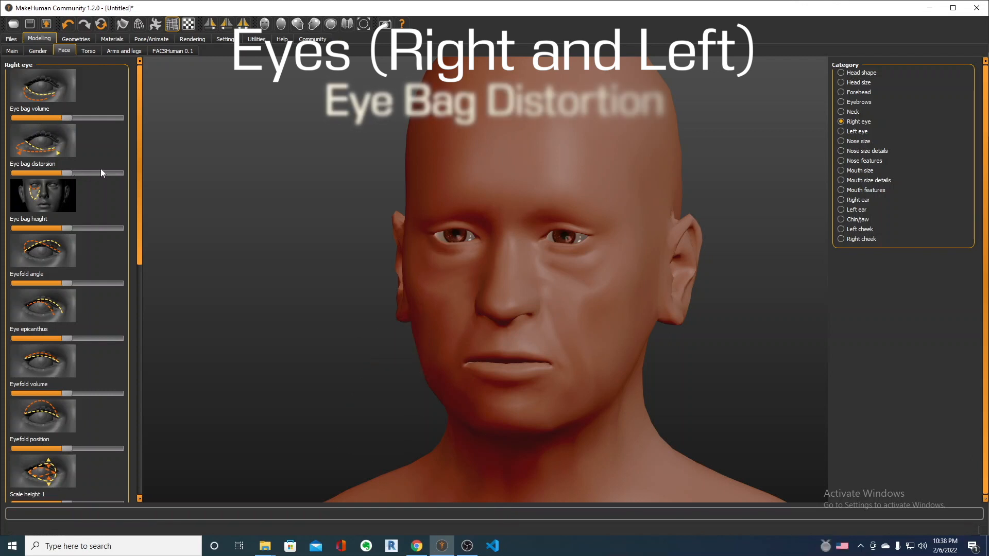
drag(66, 173, 102, 173)
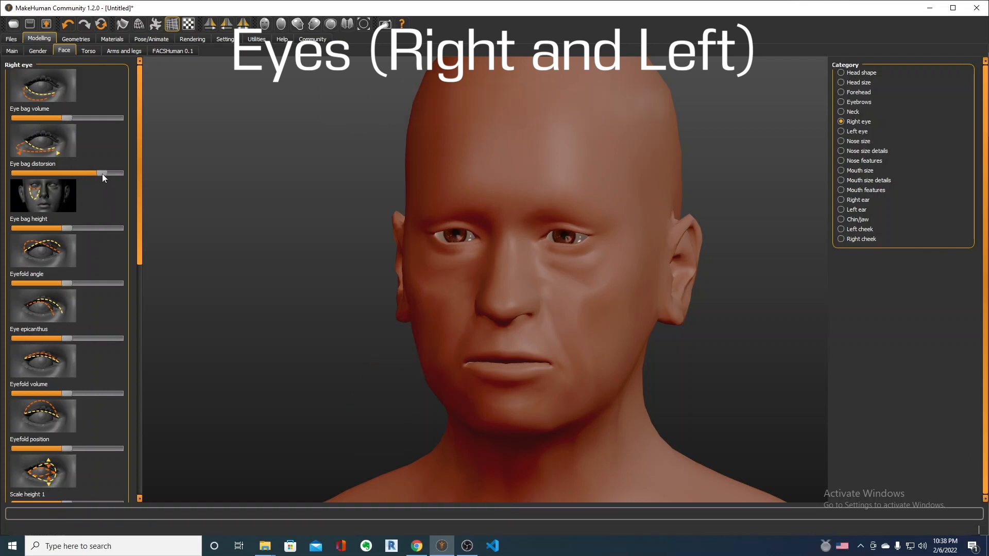
drag(41, 175, 66, 174)
mouse_move(67, 229)
mouse_down()
mouse_move(100, 227)
mouse_move(38, 222)
mouse_move(58, 230)
mouse_up()
- Try the right eye's eyefold angle, epicanthus, eyefold volume and eyefold position, returning each to its default
mouse_move(66, 283)
mouse_down()
mouse_move(95, 282)
mouse_move(21, 286)
mouse_move(66, 284)
mouse_up()
click(67, 339)
mouse_move(68, 339)
mouse_down()
mouse_move(96, 331)
mouse_move(49, 333)
mouse_move(67, 338)
mouse_up()
drag(66, 394, 99, 395)
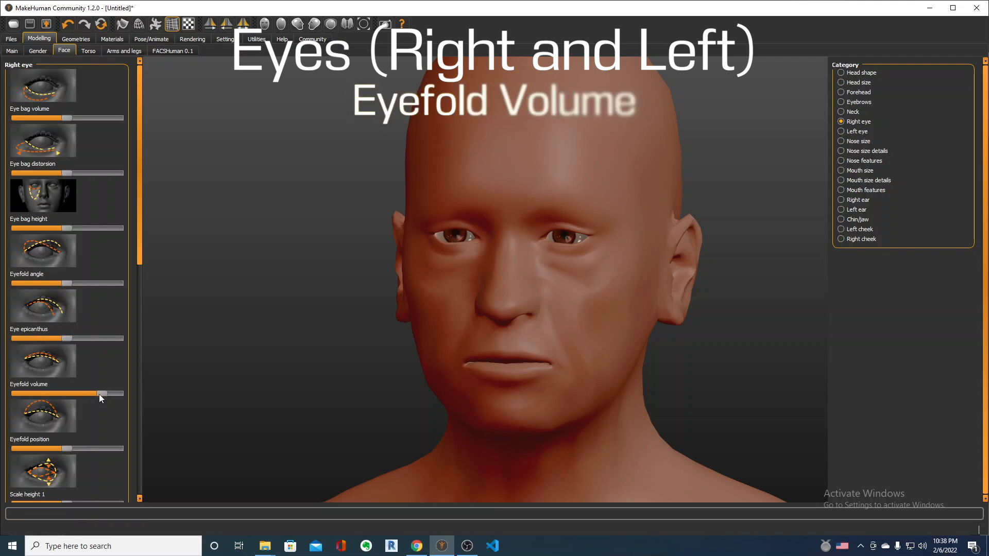
mouse_move(67, 449)
mouse_down()
mouse_move(109, 452)
mouse_move(71, 450)
mouse_up()
- Try the right eye's height scales 1 to 3 and the horizontal position of its outer and inner corners, returning each to its default
scroll(68, 360, down, 3)
mouse_move(68, 314)
mouse_down()
mouse_move(103, 311)
mouse_move(44, 312)
mouse_move(66, 313)
mouse_up()
mouse_move(67, 367)
mouse_down()
mouse_move(107, 366)
mouse_move(65, 367)
mouse_up()
mouse_move(67, 422)
mouse_down()
mouse_move(110, 422)
mouse_move(66, 422)
mouse_up()
scroll(66, 422, down, 3)
mouse_move(63, 331)
mouse_down()
mouse_move(36, 328)
mouse_move(107, 330)
mouse_move(66, 330)
mouse_up()
mouse_move(65, 385)
mouse_down()
mouse_move(29, 388)
mouse_move(60, 385)
mouse_up()
- Try the right eye's horizontal and vertical position, overall scale and vertical corner positions, returning each to its default
scroll(60, 385, down, 3)
mouse_move(66, 268)
mouse_down()
mouse_move(95, 267)
mouse_move(48, 266)
mouse_move(67, 267)
mouse_up()
mouse_move(67, 322)
mouse_down()
mouse_move(39, 324)
mouse_move(89, 320)
mouse_move(78, 323)
mouse_up()
mouse_move(67, 379)
mouse_down()
mouse_move(112, 372)
mouse_move(63, 373)
mouse_up()
mouse_move(63, 431)
mouse_down()
mouse_move(103, 429)
mouse_move(64, 433)
mouse_up()
drag(99, 481, 1, 481)
right_click(51, 488)
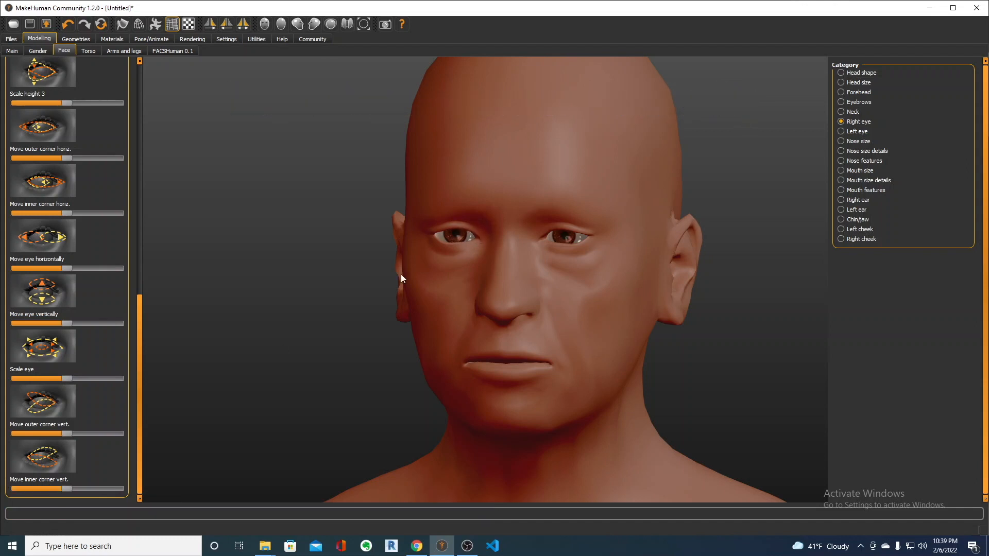
- Try moving the nose vertically, in depth and horizontally in the nose size settings, returning each to its default
click(840, 139)
drag(67, 119, 42, 122)
right_click(54, 118)
drag(66, 174, 82, 177)
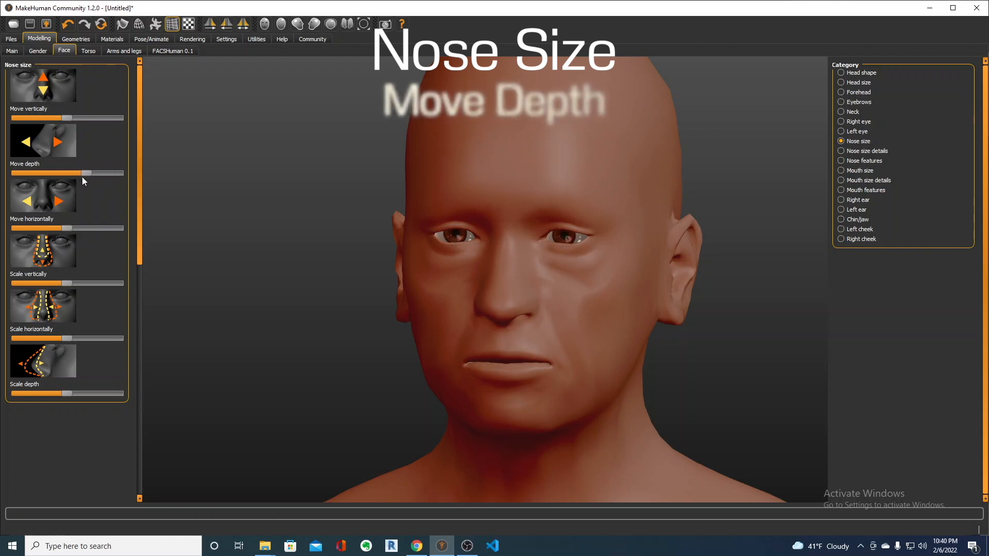
drag(463, 305, 197, 178)
mouse_move(73, 174)
mouse_down()
mouse_move(33, 174)
mouse_move(70, 174)
mouse_up()
mouse_move(58, 228)
mouse_down()
mouse_move(94, 228)
mouse_move(64, 230)
mouse_up()
- Try scaling the nose vertically, horizontally and in depth, returning each scale to its default
mouse_move(67, 283)
mouse_down()
mouse_move(103, 283)
mouse_move(45, 279)
mouse_move(68, 282)
mouse_up()
mouse_move(67, 339)
mouse_down()
mouse_move(91, 338)
mouse_move(45, 340)
mouse_move(68, 339)
mouse_up()
mouse_move(67, 394)
mouse_down()
mouse_move(76, 392)
mouse_move(54, 394)
mouse_move(65, 394)
mouse_up()
- Try the nose's nostril width, tip width, vertical base position and width scales 1 to 3, returning each to its default
click(841, 151)
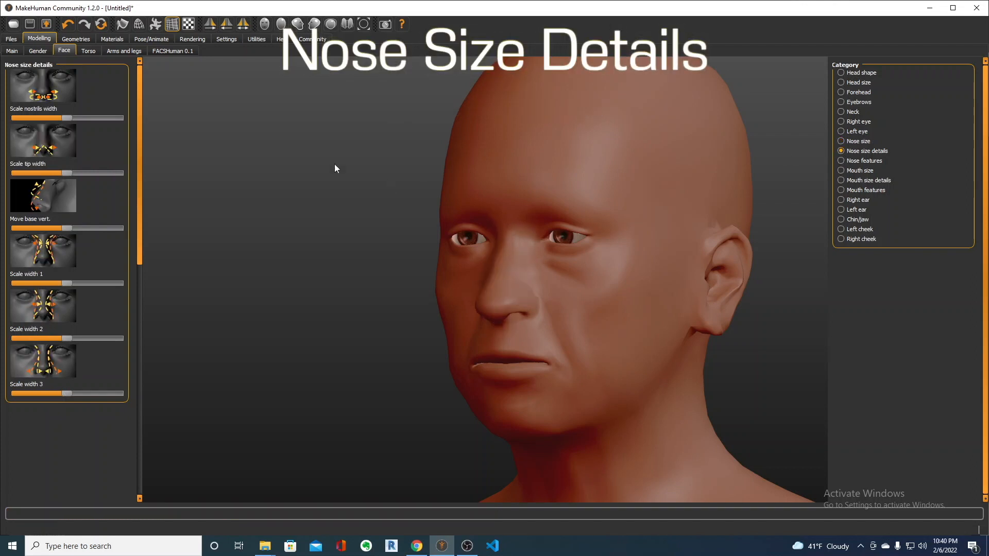
mouse_move(67, 117)
mouse_down()
mouse_move(44, 119)
mouse_move(85, 121)
mouse_move(67, 115)
mouse_up()
mouse_move(68, 173)
mouse_down()
mouse_move(22, 177)
mouse_move(67, 172)
mouse_up()
drag(67, 228, 67, 228)
mouse_move(67, 283)
mouse_down()
mouse_move(30, 278)
mouse_move(78, 281)
mouse_move(67, 283)
mouse_up()
mouse_move(67, 339)
mouse_down()
mouse_move(38, 339)
mouse_move(80, 341)
mouse_move(67, 338)
mouse_up()
mouse_move(67, 393)
mouse_down()
mouse_move(45, 396)
mouse_move(93, 399)
mouse_move(68, 393)
mouse_up()
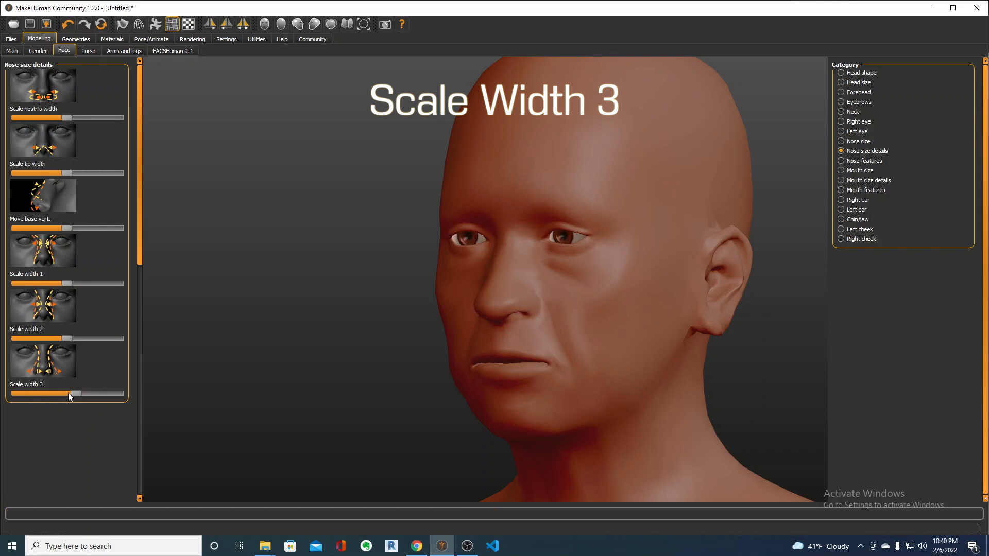
- Try the nose's compression, curve, Greek shape and hump in the nose features settings, returning each to its default
click(841, 160)
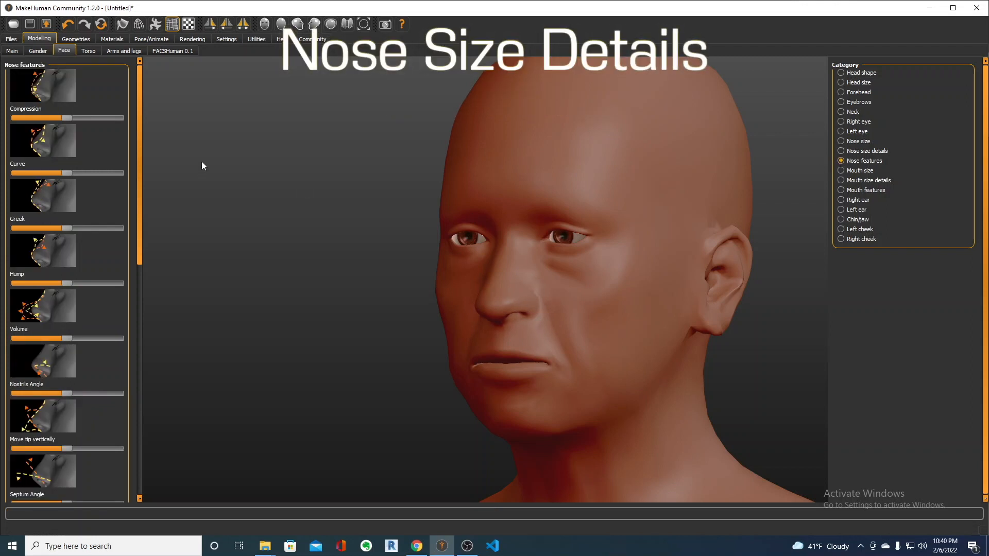
mouse_move(67, 117)
mouse_down()
mouse_move(17, 125)
mouse_move(112, 126)
mouse_move(67, 117)
mouse_up()
mouse_move(67, 173)
mouse_down()
mouse_move(19, 175)
mouse_move(114, 180)
mouse_move(67, 174)
mouse_up()
mouse_move(66, 229)
mouse_down()
mouse_move(25, 230)
mouse_move(113, 230)
mouse_move(67, 230)
mouse_up()
mouse_move(67, 283)
mouse_down()
mouse_move(8, 281)
mouse_move(112, 280)
mouse_move(70, 281)
mouse_up()
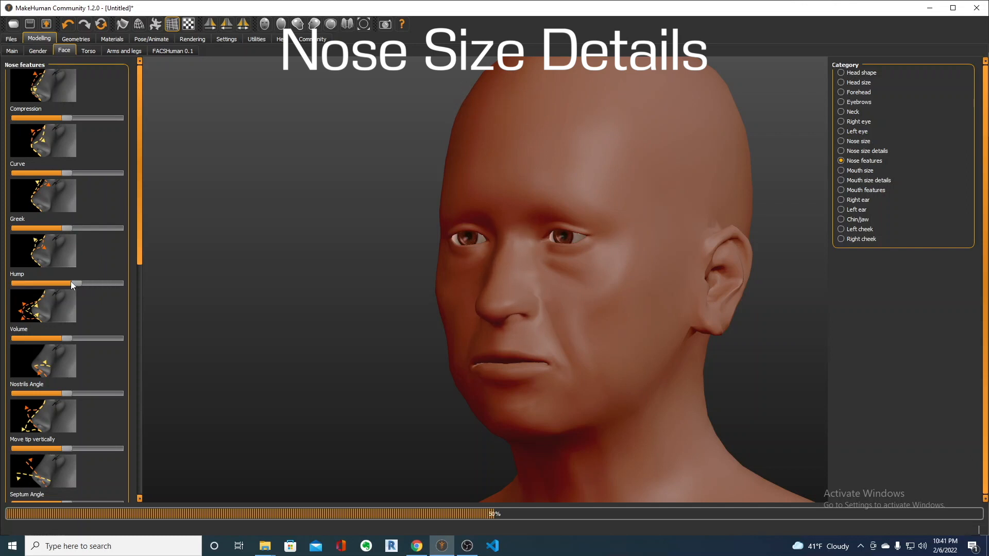
- Try the nose's volume, nostrils angle, vertical tip position, septum angle and nostril flaring, returning each to its default
scroll(67, 176, down, 3)
mouse_move(67, 175)
mouse_down()
mouse_move(27, 178)
mouse_move(121, 184)
mouse_move(66, 175)
mouse_up()
mouse_move(67, 229)
mouse_down()
mouse_move(106, 223)
mouse_move(76, 226)
mouse_up()
mouse_move(67, 284)
mouse_down()
mouse_move(53, 284)
mouse_move(125, 290)
mouse_move(67, 284)
mouse_up()
mouse_move(64, 339)
mouse_down()
mouse_move(87, 340)
mouse_move(41, 338)
mouse_move(69, 338)
mouse_up()
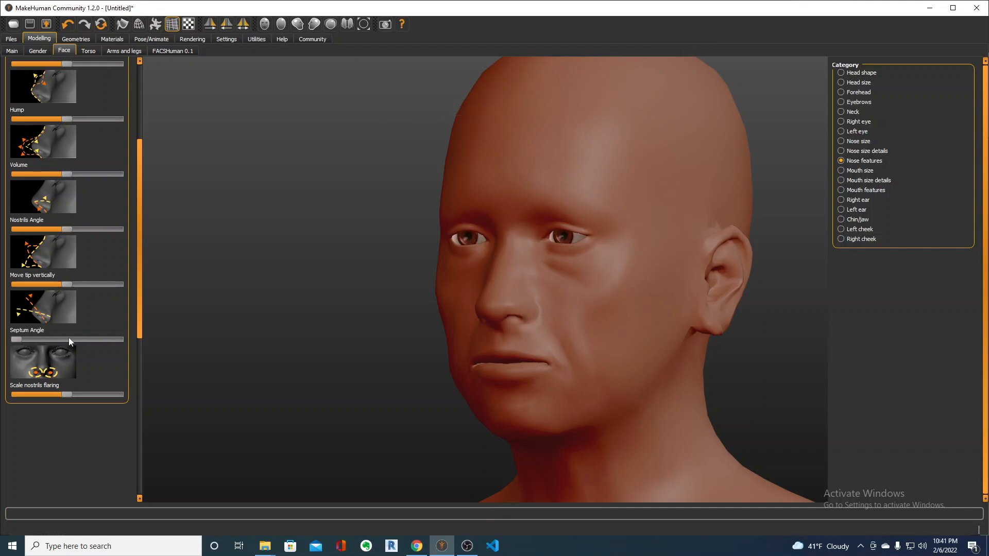
mouse_move(68, 394)
mouse_down()
mouse_move(105, 384)
mouse_move(66, 396)
mouse_move(95, 395)
mouse_move(23, 395)
mouse_move(65, 392)
mouse_up()
- Try scaling the mouth horizontally, vertically and in depth in the mouth size settings, returning each to its default
click(841, 171)
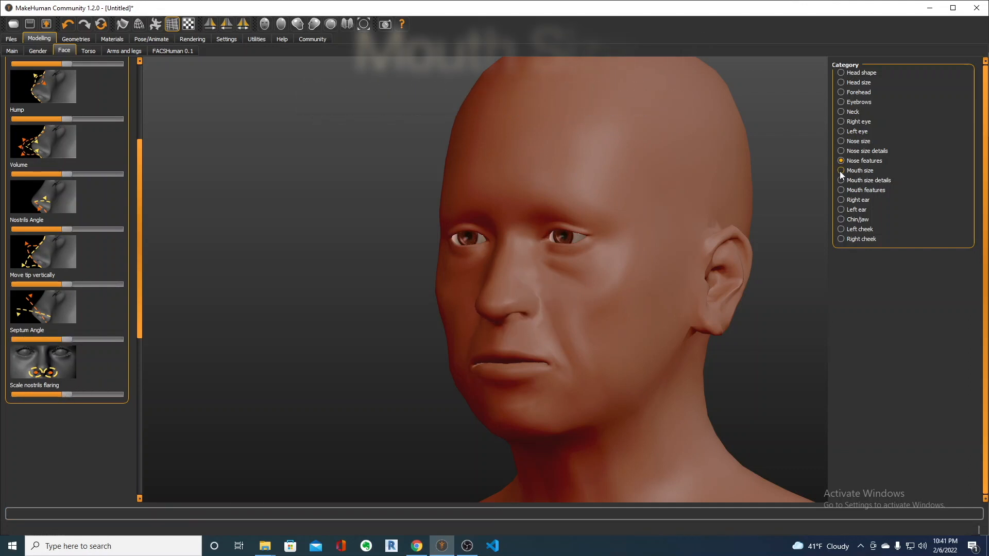
scroll(91, 116, up, 5)
drag(90, 117, 18, 120)
click(63, 117)
mouse_move(66, 172)
mouse_down()
mouse_move(102, 174)
mouse_move(18, 171)
mouse_move(64, 170)
mouse_up()
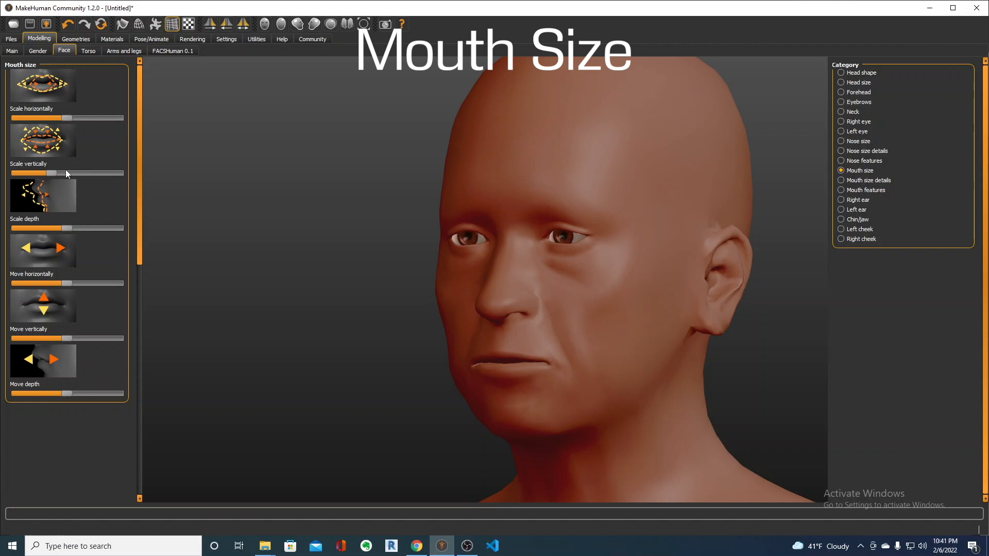
drag(66, 228, 18, 228)
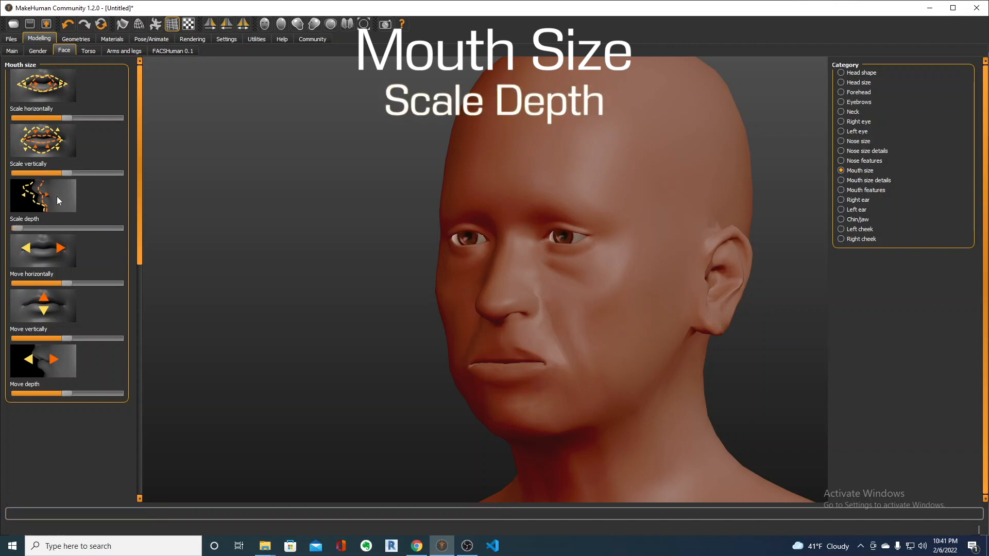
click(61, 229)
- Try moving the mouth horizontally, vertically and in depth, returning each position to its default
drag(66, 283, 46, 283)
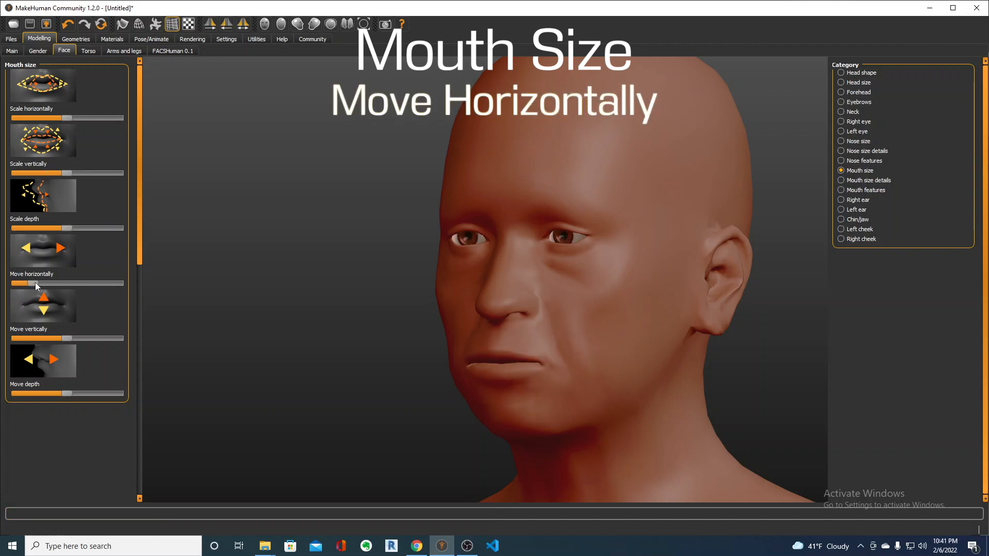
click(66, 283)
drag(66, 339, 33, 339)
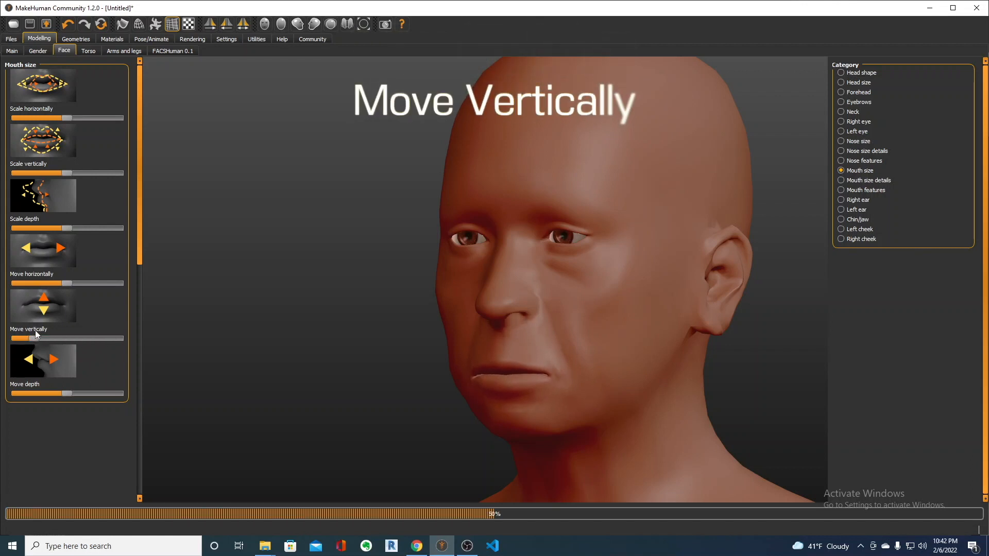
click(69, 338)
drag(67, 394, 42, 393)
click(67, 393)
- Try the height and width of the lower and upper lips and the Cupid's bow width, returning each to its default
click(841, 180)
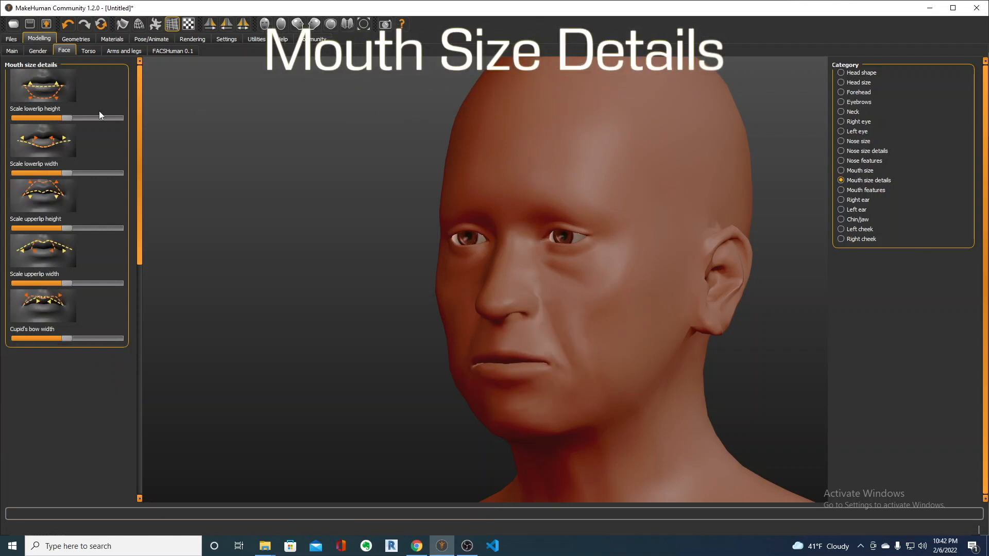
mouse_move(66, 118)
mouse_down()
mouse_move(42, 118)
mouse_move(91, 122)
mouse_move(67, 118)
mouse_up()
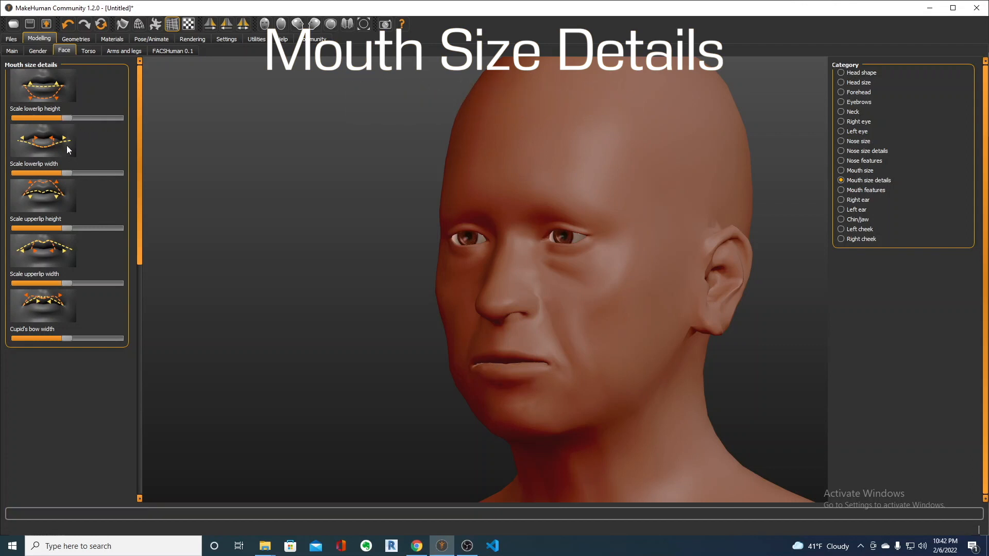
mouse_move(66, 172)
mouse_down()
mouse_move(24, 175)
mouse_move(110, 179)
mouse_move(66, 173)
mouse_up()
mouse_move(65, 227)
mouse_down()
mouse_move(87, 224)
mouse_move(35, 224)
mouse_move(67, 227)
mouse_up()
mouse_move(69, 283)
mouse_down()
mouse_move(85, 285)
mouse_move(38, 284)
mouse_move(72, 283)
mouse_up()
mouse_move(66, 338)
mouse_down()
mouse_move(33, 337)
mouse_move(67, 337)
mouse_move(51, 339)
mouse_up()
drag(119, 339, 56, 338)
- Try the dimples, laugh-lines, lower lip curved shape, vertical mouth corner position and middle lower lip scale, returning them to about their defaults
click(845, 190)
mouse_move(67, 118)
mouse_down()
mouse_move(31, 118)
mouse_move(94, 119)
mouse_move(23, 117)
mouse_move(67, 117)
mouse_up()
mouse_move(69, 174)
mouse_down()
mouse_move(117, 173)
mouse_move(23, 173)
mouse_move(96, 184)
mouse_move(67, 173)
mouse_up()
mouse_move(66, 227)
mouse_down()
mouse_move(32, 230)
mouse_move(97, 229)
mouse_move(62, 226)
mouse_up()
mouse_move(67, 282)
mouse_down()
mouse_move(45, 283)
mouse_move(110, 284)
mouse_move(67, 283)
mouse_up()
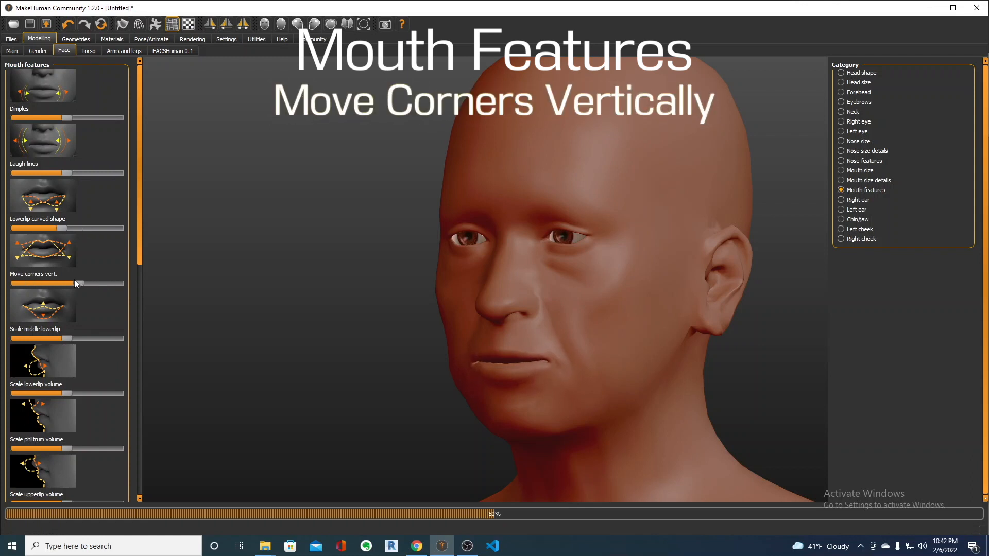
scroll(71, 258, down, 2)
mouse_move(65, 231)
mouse_down()
mouse_move(47, 230)
mouse_move(72, 229)
mouse_up()
- Try the lower lip volume, philtrum volume and upper lip volume, viewing the mouth from the side and returning each to its default
drag(484, 355, 556, 347)
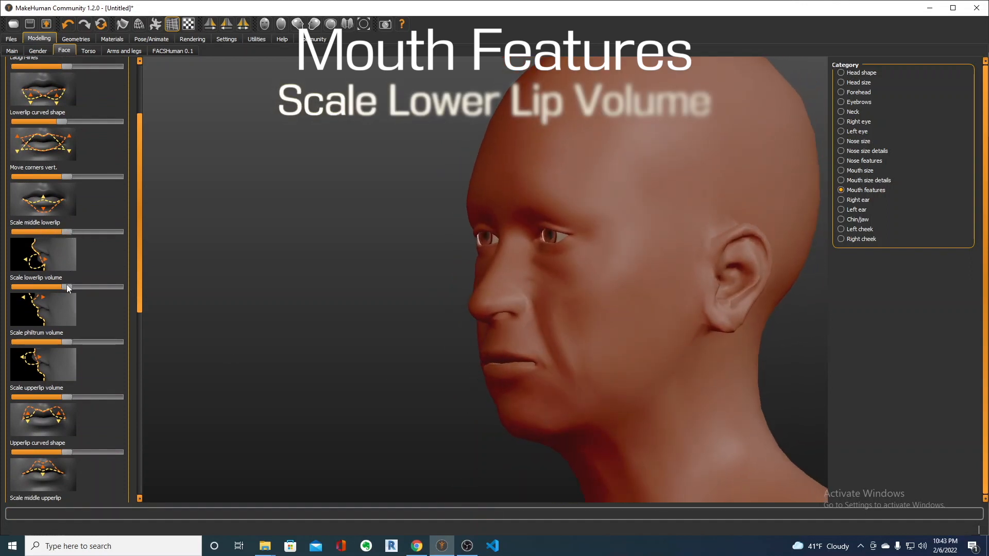
mouse_move(66, 287)
mouse_down()
mouse_move(97, 289)
mouse_move(67, 287)
mouse_up()
drag(65, 341, 104, 342)
drag(487, 353, 515, 366)
drag(100, 342, 68, 342)
mouse_move(67, 397)
mouse_down()
mouse_move(100, 398)
mouse_move(67, 398)
mouse_up()
- Try the upper lip's curved shape and middle scale, returning each to its default
drag(70, 450, 39, 452)
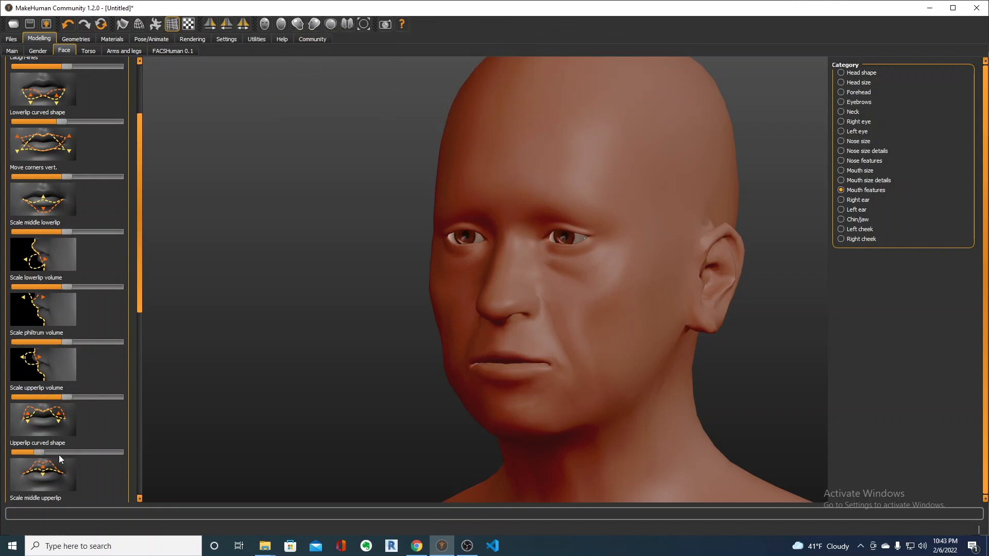
scroll(140, 359, down, 3)
mouse_move(66, 324)
mouse_down()
mouse_move(45, 328)
mouse_move(112, 332)
mouse_move(67, 325)
mouse_up()
mouse_move(66, 380)
mouse_down()
mouse_move(109, 381)
mouse_move(64, 378)
mouse_up()
- Try the right ear's depth position, overall scale and vertical position, returning each to its default
click(857, 200)
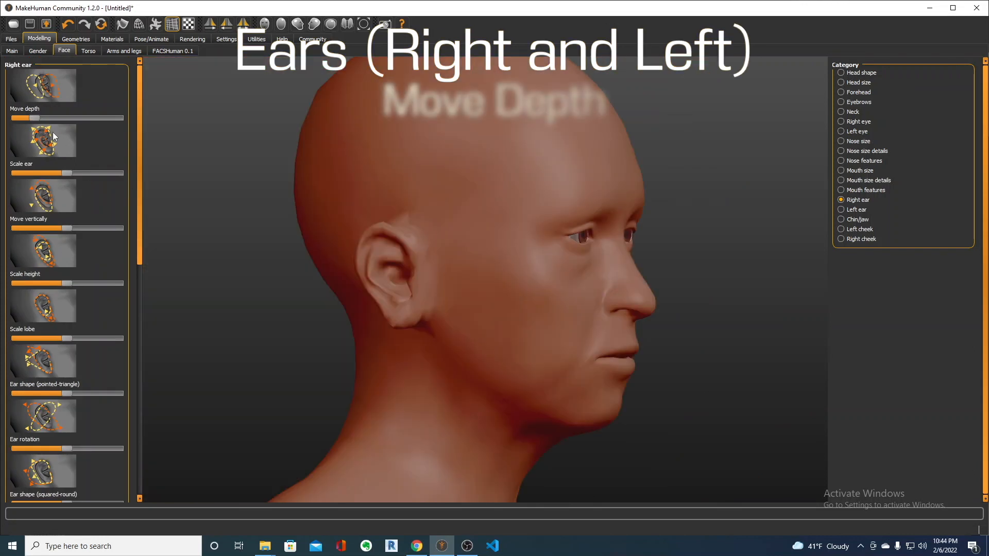
drag(35, 118, 69, 119)
mouse_move(67, 173)
mouse_down()
mouse_move(86, 173)
mouse_move(60, 174)
mouse_up()
click(66, 173)
drag(66, 228, 38, 229)
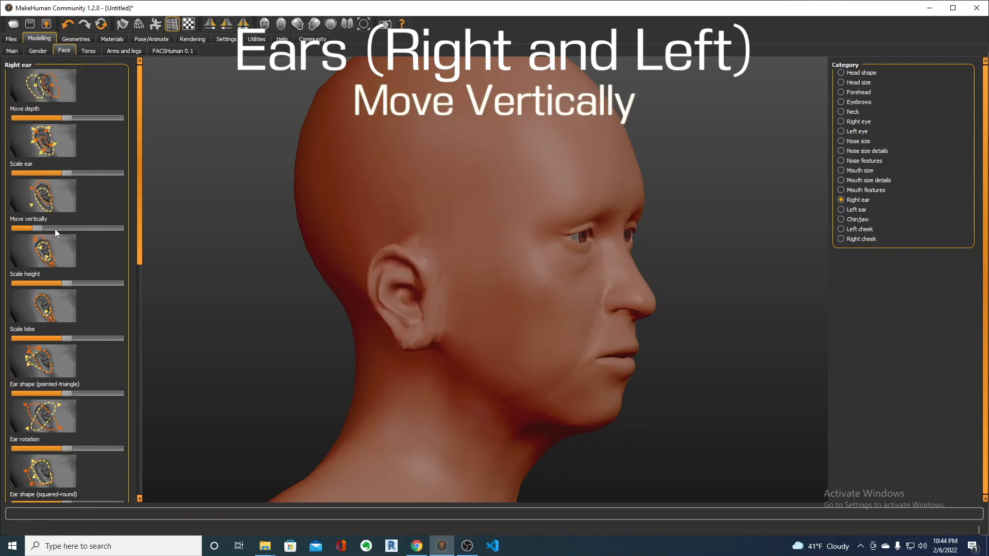
click(66, 229)
- Try the right ear's height, lobe, pointed-triangle shape, rotation, squared-round shape and width, returning each to its default
mouse_move(85, 283)
mouse_down()
mouse_move(106, 281)
mouse_move(67, 283)
mouse_up()
mouse_move(67, 339)
mouse_down()
mouse_move(107, 337)
mouse_move(72, 339)
mouse_up()
mouse_move(68, 394)
mouse_down()
mouse_move(97, 386)
mouse_move(64, 393)
mouse_up()
scroll(65, 335, down, 5)
mouse_move(67, 232)
mouse_down()
mouse_move(100, 239)
mouse_move(70, 238)
mouse_up()
mouse_move(67, 290)
mouse_down()
mouse_move(95, 290)
mouse_move(67, 289)
mouse_up()
mouse_move(67, 344)
mouse_down()
mouse_move(88, 344)
mouse_move(67, 344)
mouse_up()
- Try the right ear's wing-shaped and flapped adjustments while viewing the head from the front, returning each to its default
drag(67, 399, 105, 397)
drag(246, 368, 660, 258)
scroll(673, 255, up, 3)
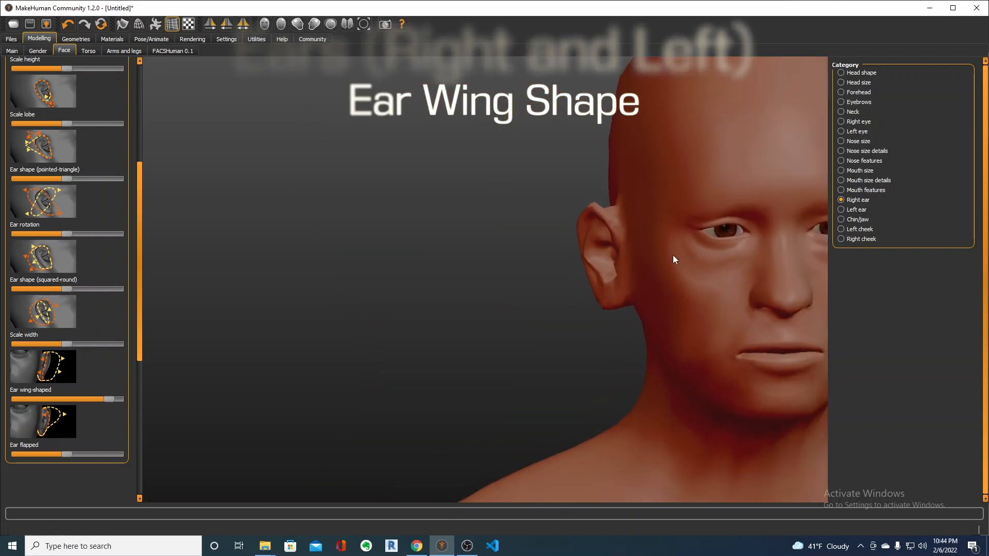
drag(109, 400, 67, 400)
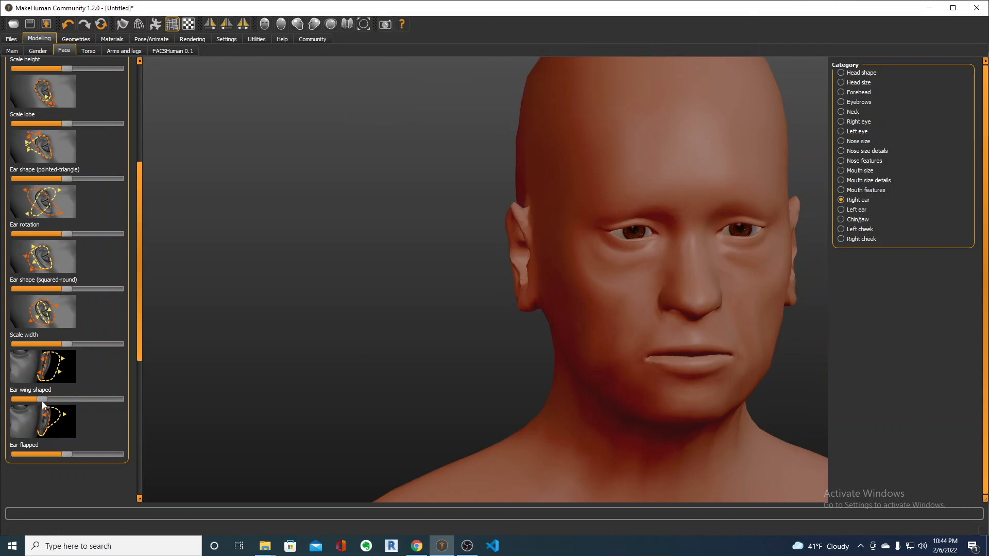
mouse_move(67, 454)
mouse_down()
mouse_move(98, 454)
mouse_move(29, 454)
mouse_move(67, 452)
mouse_up()
- Try the chin's side tone, cleft and prominence in the chin/jaw settings, returning each to its default
click(842, 219)
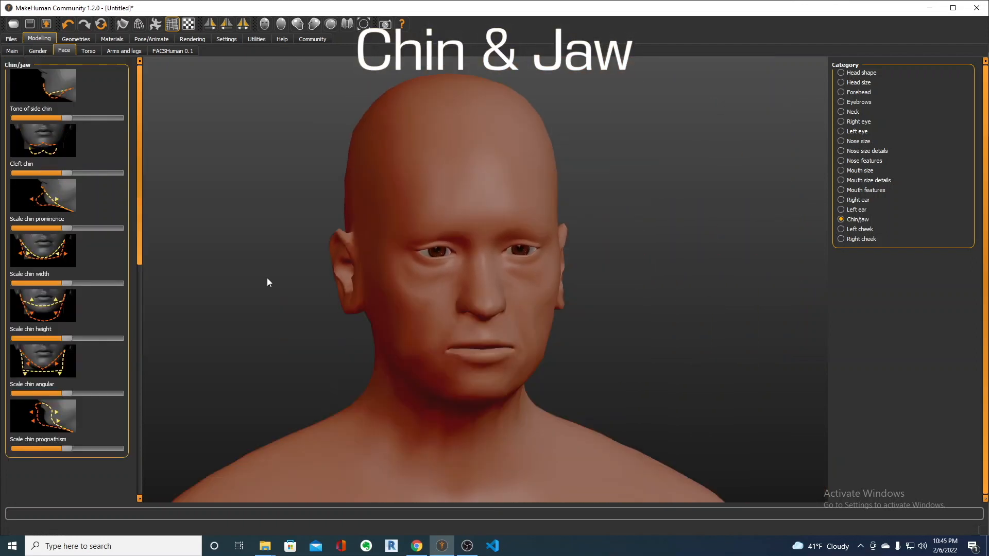
mouse_move(67, 120)
mouse_down()
mouse_move(93, 119)
mouse_move(39, 119)
mouse_move(67, 120)
mouse_up()
mouse_move(66, 172)
mouse_down()
mouse_move(113, 172)
mouse_move(66, 173)
mouse_up()
mouse_move(71, 228)
mouse_down()
mouse_move(104, 230)
mouse_move(28, 228)
mouse_move(66, 228)
mouse_up()
- Try the chin's width, height, angularity and prognathism, returning each to its default
mouse_move(67, 284)
mouse_down()
mouse_move(90, 286)
mouse_move(28, 287)
mouse_move(67, 283)
mouse_up()
mouse_move(67, 338)
mouse_down()
mouse_move(85, 333)
mouse_move(35, 340)
mouse_move(67, 338)
mouse_up()
mouse_move(66, 393)
mouse_down()
mouse_move(108, 394)
mouse_move(32, 396)
mouse_move(66, 393)
mouse_up()
mouse_move(66, 449)
mouse_down()
mouse_move(86, 449)
mouse_move(27, 446)
mouse_move(69, 450)
mouse_move(36, 448)
mouse_move(53, 450)
mouse_up()
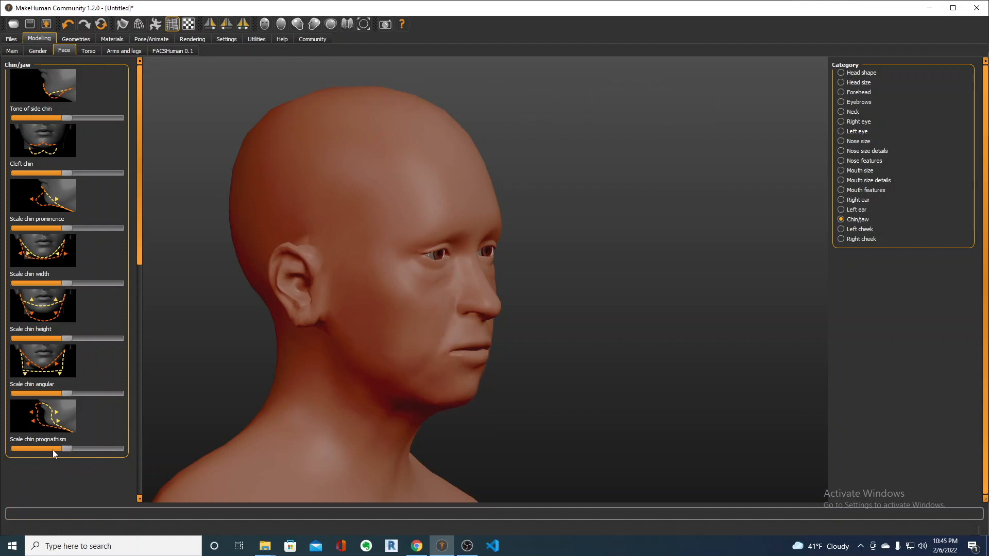
- Try the left cheek's outer volume, prominence, inner volume and vertical position, returning each to its default, and show the right cheek settings
click(841, 228)
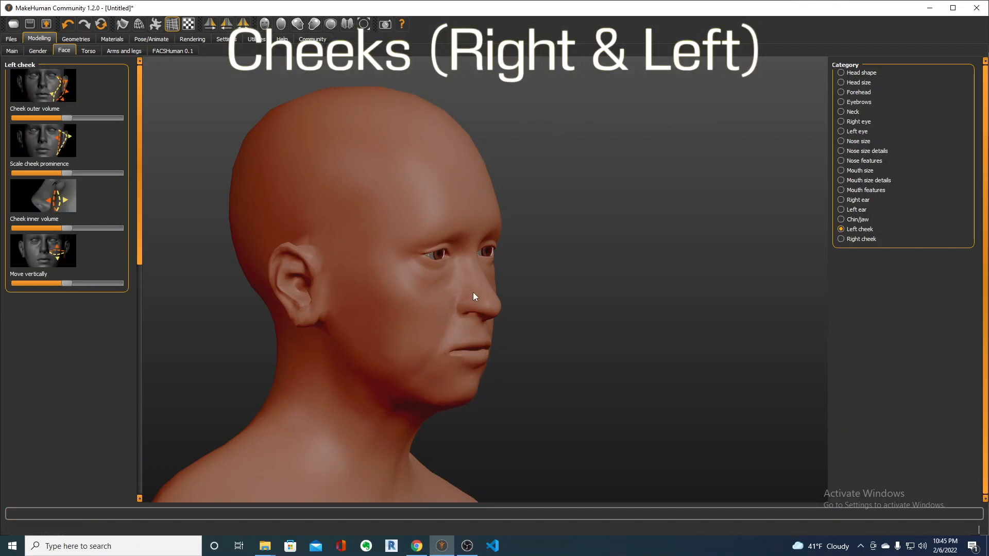
mouse_move(71, 119)
mouse_move(78, 117)
mouse_down()
mouse_move(115, 123)
mouse_move(27, 119)
mouse_move(66, 119)
mouse_up()
mouse_move(65, 172)
mouse_down()
mouse_move(100, 174)
mouse_move(66, 173)
mouse_up()
mouse_move(68, 228)
mouse_down()
mouse_move(107, 230)
mouse_move(67, 230)
mouse_up()
drag(67, 284, 27, 284)
click(61, 283)
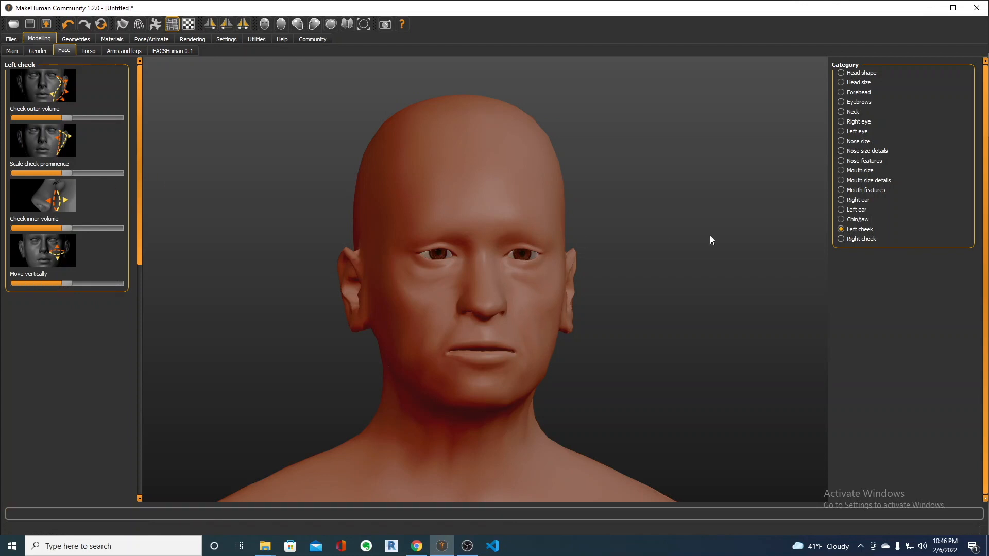
click(841, 238)
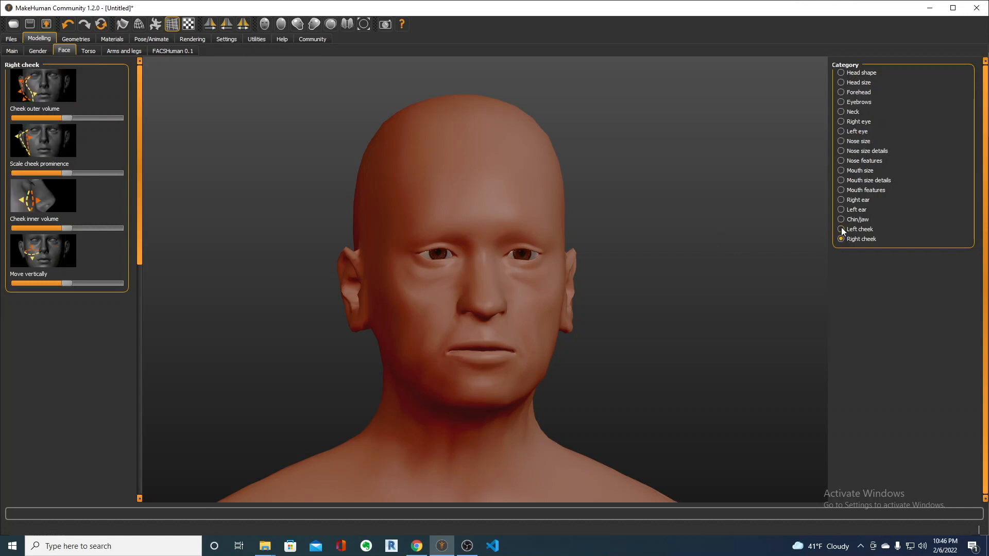
- Turn on symmetry and increase the cheeks' outer volume in the left cheek settings, then turn symmetry off
click(842, 230)
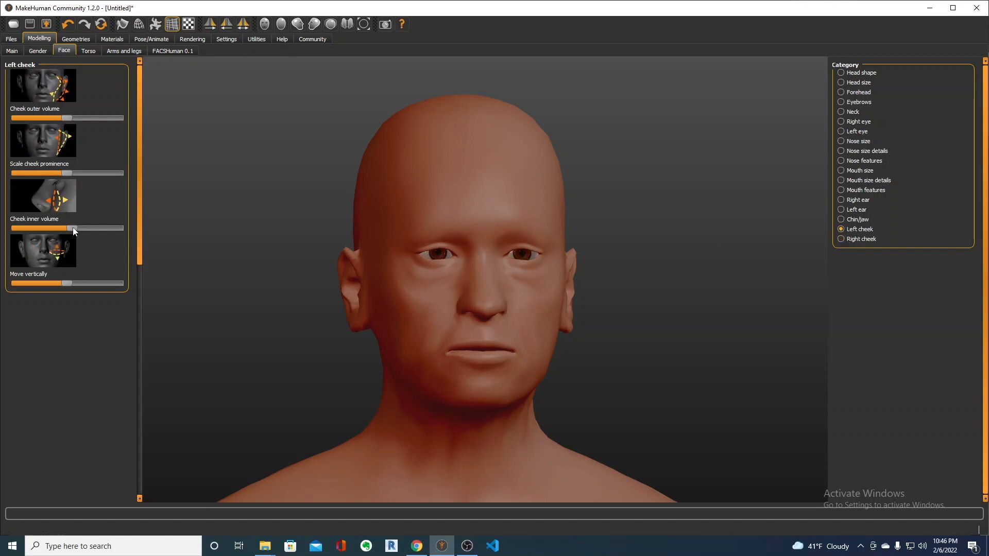
drag(109, 233, 70, 230)
click(243, 25)
drag(67, 118, 119, 128)
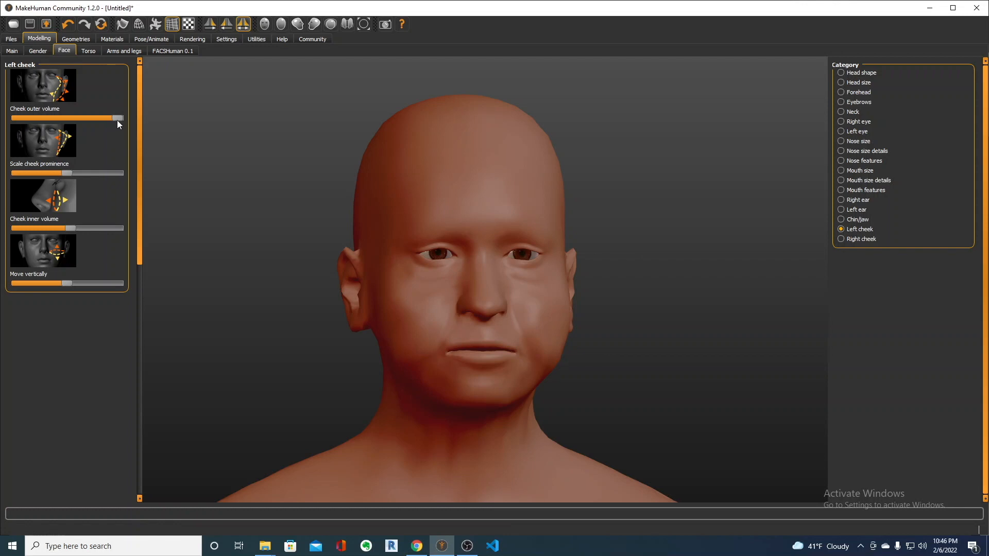
drag(117, 118, 110, 118)
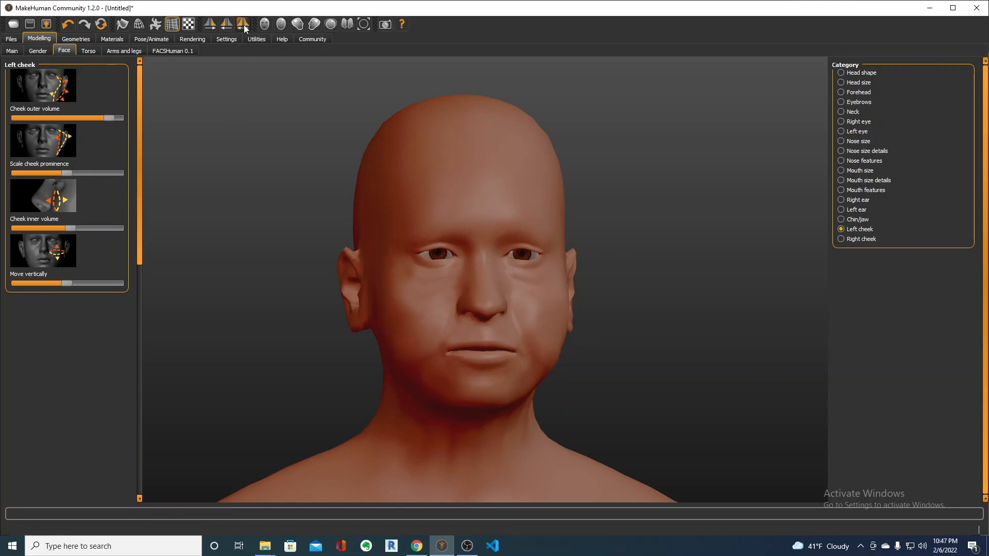
drag(109, 117, 67, 116)
- Show the nose size settings of the face with their whole set of adjustments in view
drag(140, 216, 136, 357)
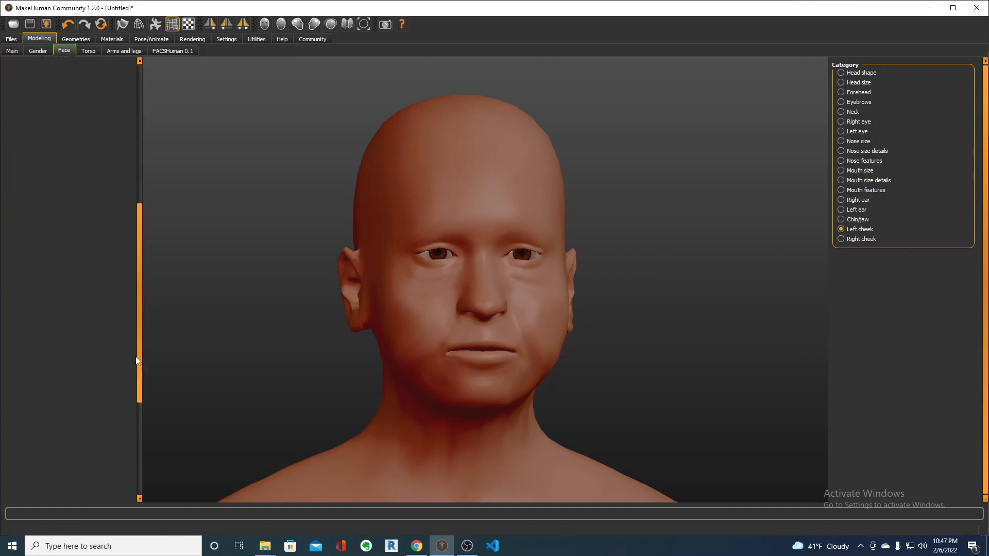
click(842, 141)
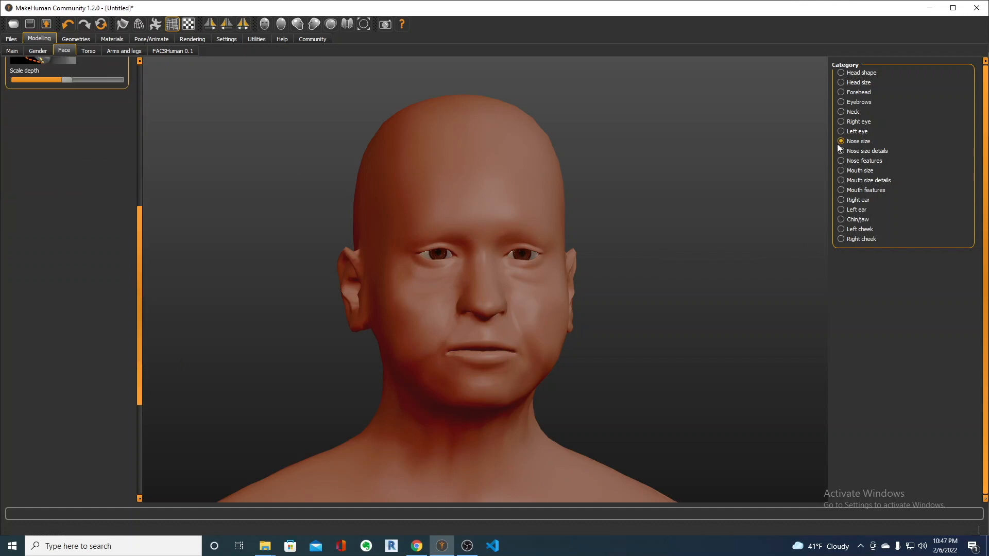
drag(138, 283, 140, 137)
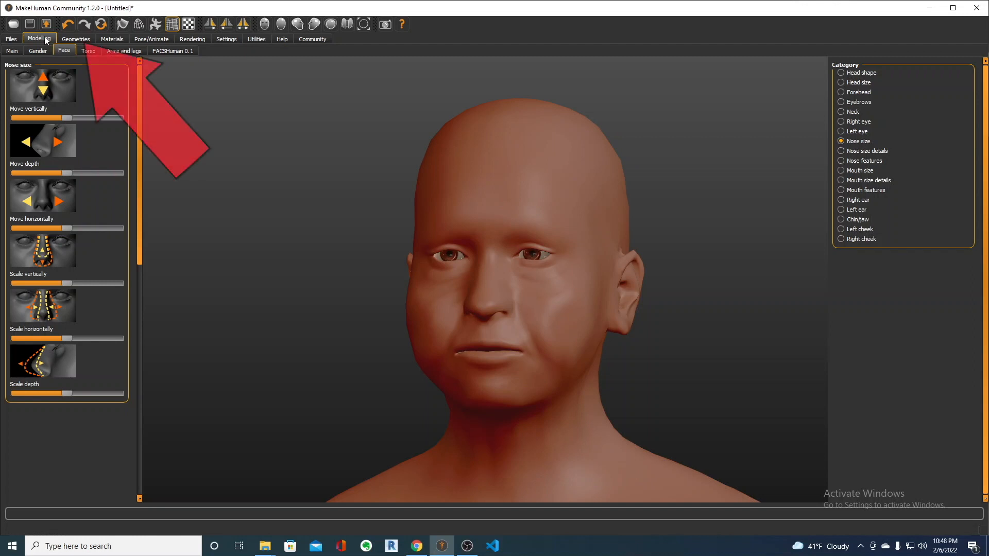
- Try the Fedora from the clothes geometries on the figure and take it off again
click(84, 43)
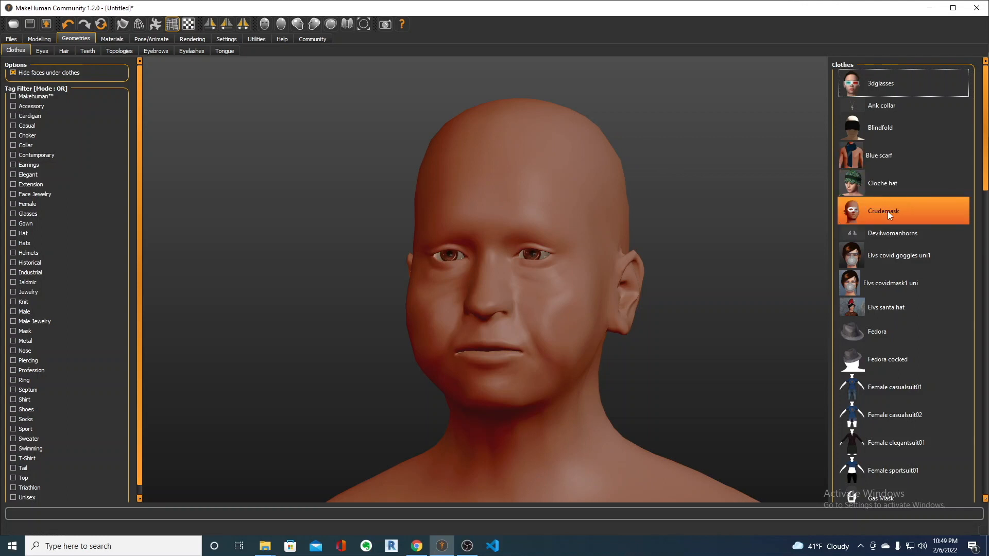
click(893, 331)
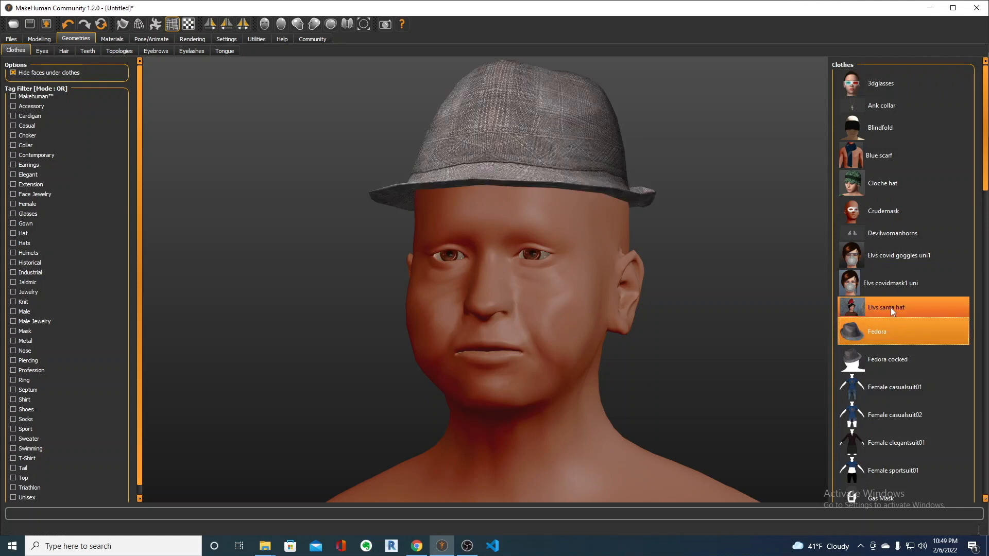
click(894, 331)
- Filter the hair models by Female, try Elv 50supdo1 and Elvs braid bun q1, and give the figure Elvs hazel hair
click(64, 52)
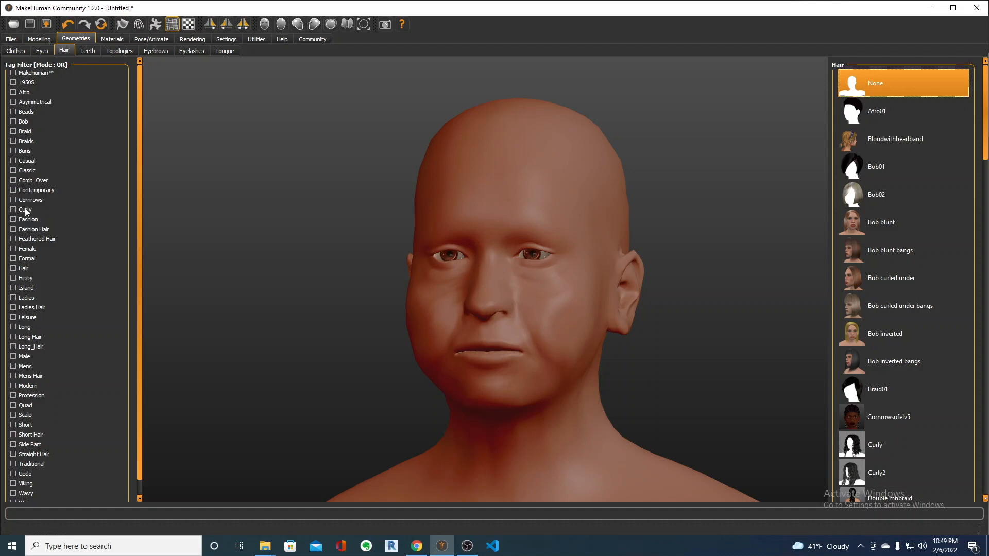
click(14, 249)
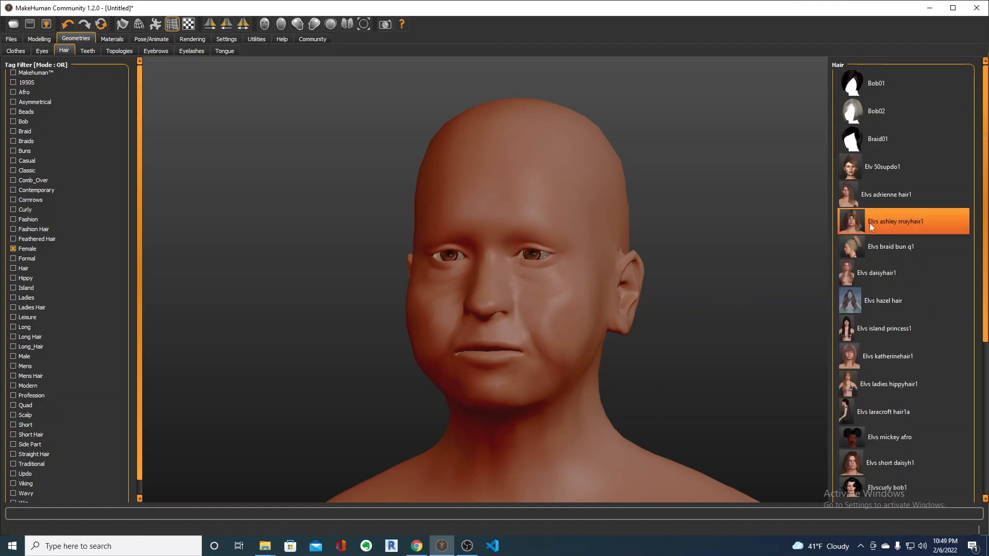
click(885, 174)
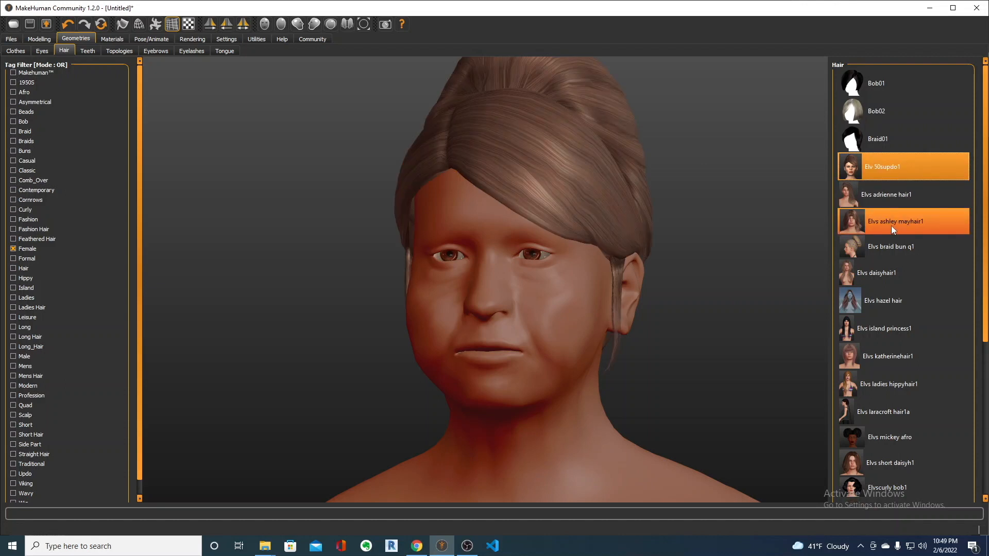
click(886, 243)
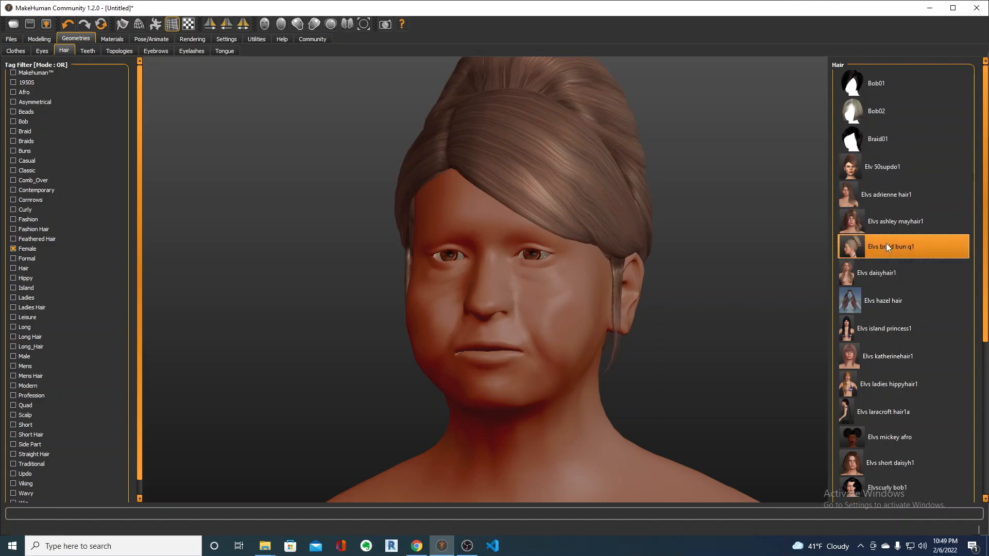
click(888, 303)
- Try Eyebrow003 on the figure and replace it with Eyebrow004
click(157, 52)
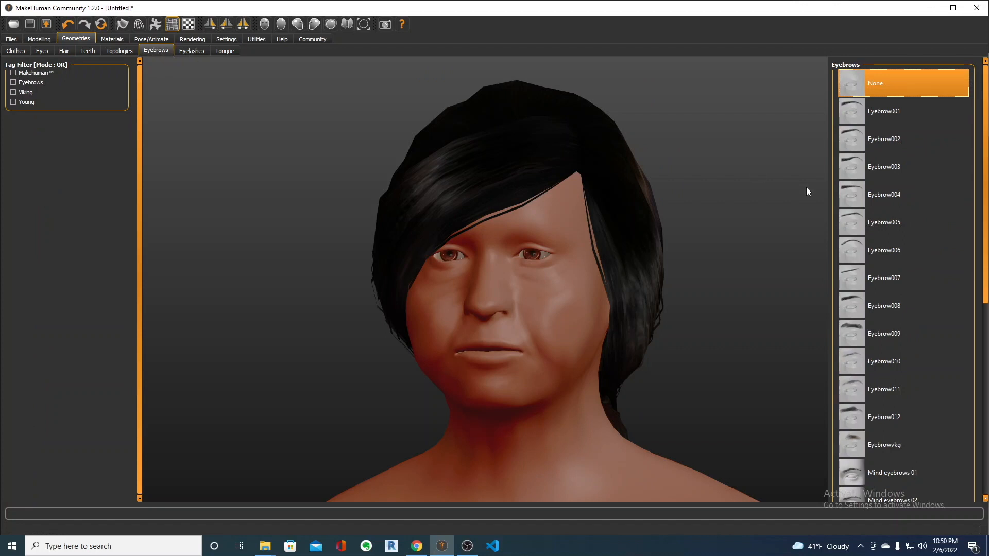
click(882, 164)
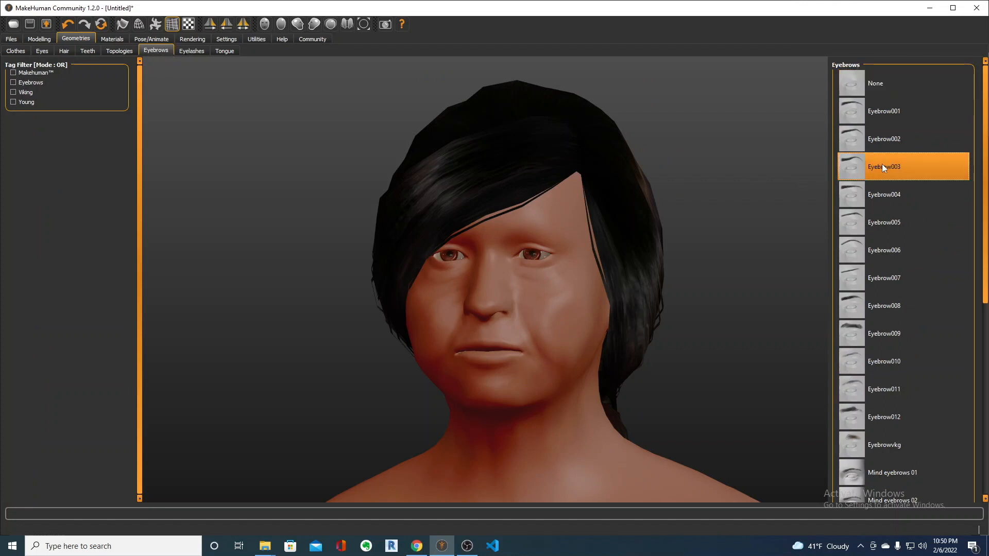
click(879, 202)
- Give the figure the Teeth base teeth and the FACSTongue tongue
click(87, 50)
click(883, 122)
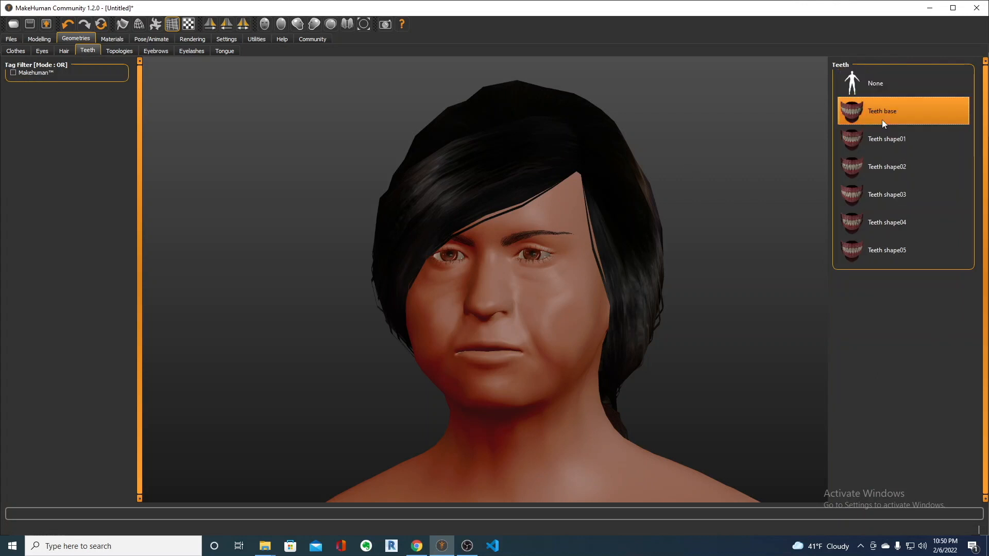
click(225, 51)
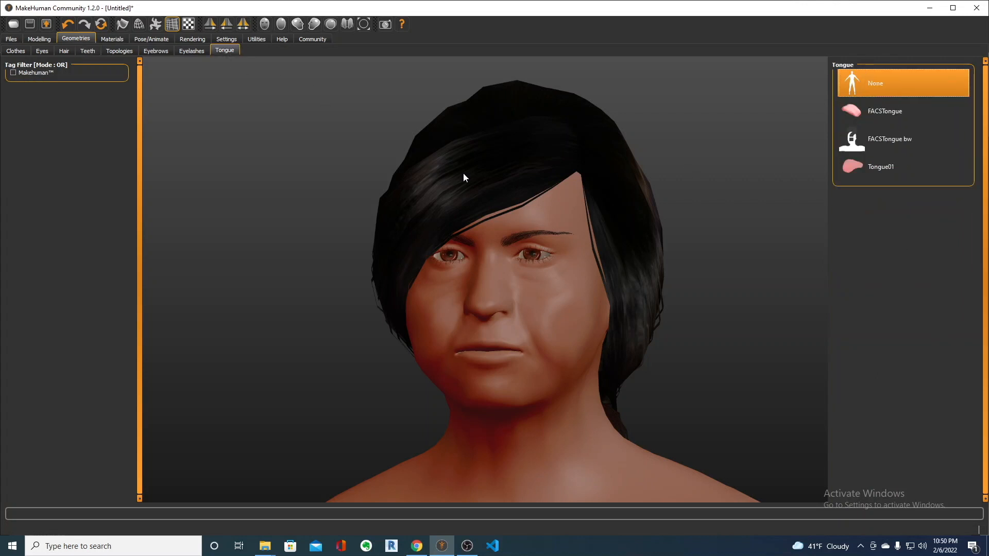
click(870, 117)
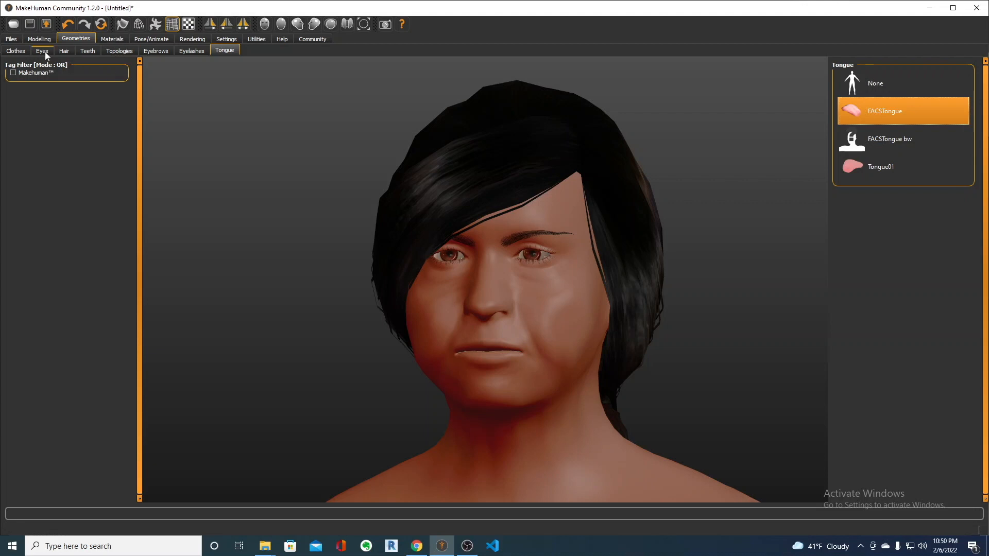
- Try the Light skin male freckles and Middleage asian skins, and apply the Middleage african male skin material
click(113, 39)
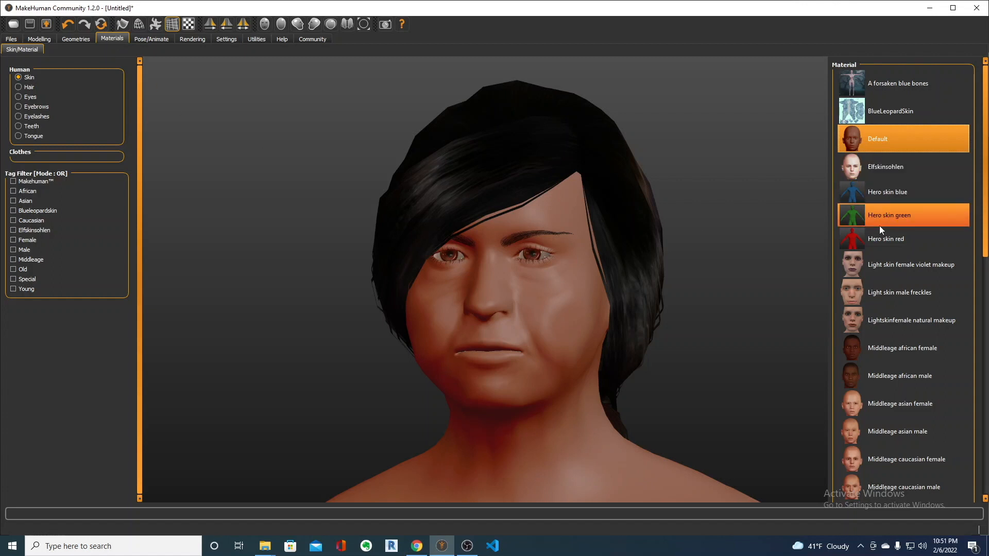
click(879, 294)
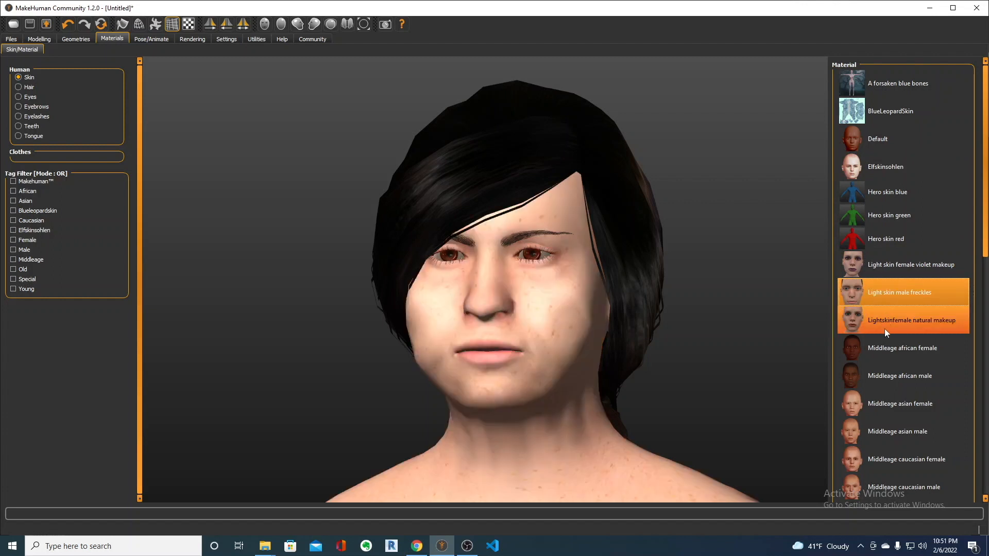
click(892, 410)
click(888, 433)
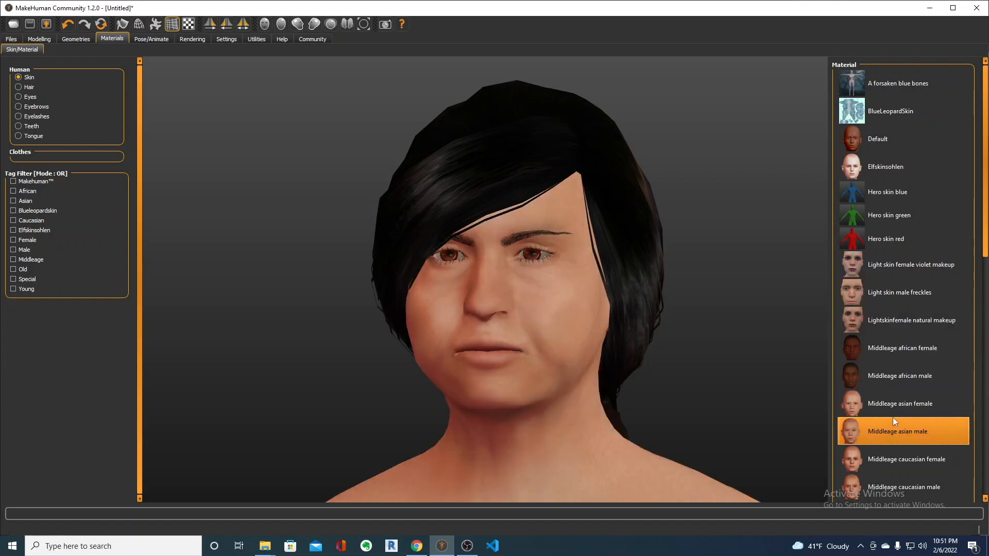
click(894, 389)
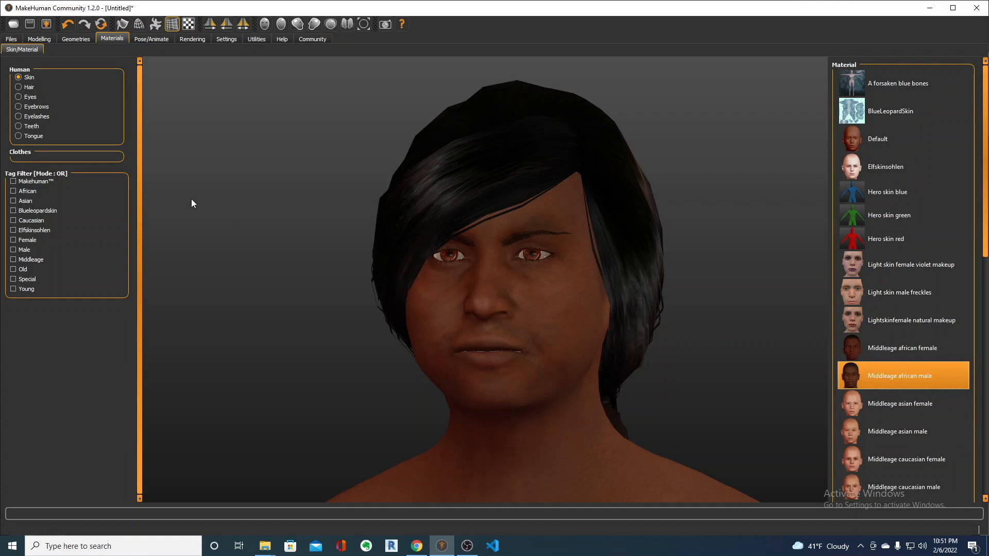
- Try the FACS Blue eye material and settle on Deepblue for the figure's eyes
click(19, 97)
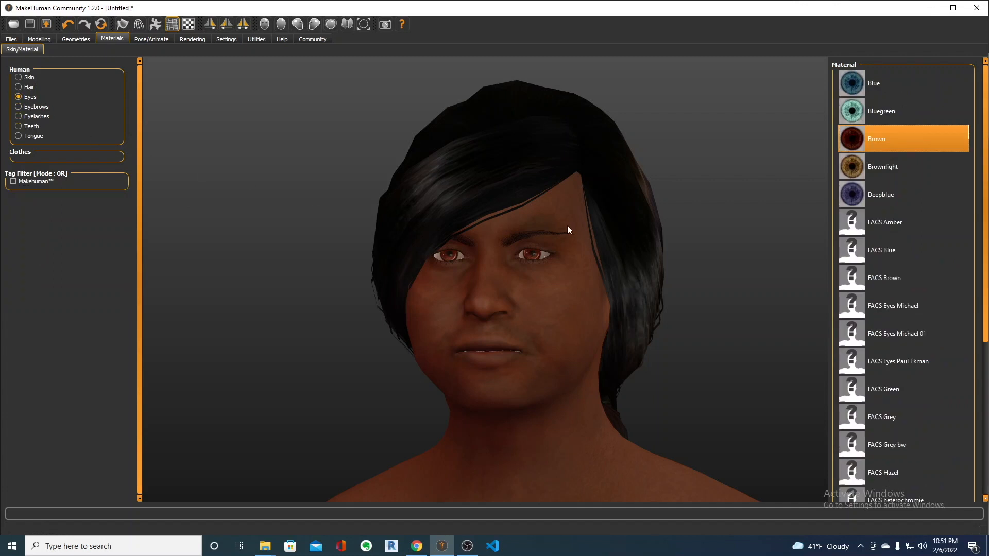
click(896, 190)
click(886, 246)
click(896, 200)
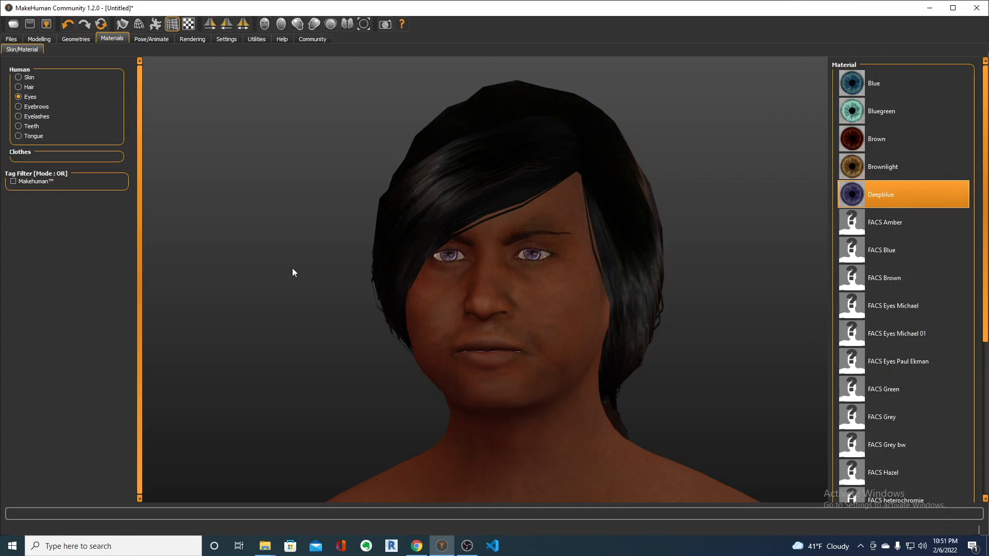
- Review the main and face modelling settings, the geometries, and the skin and eye materials
click(46, 41)
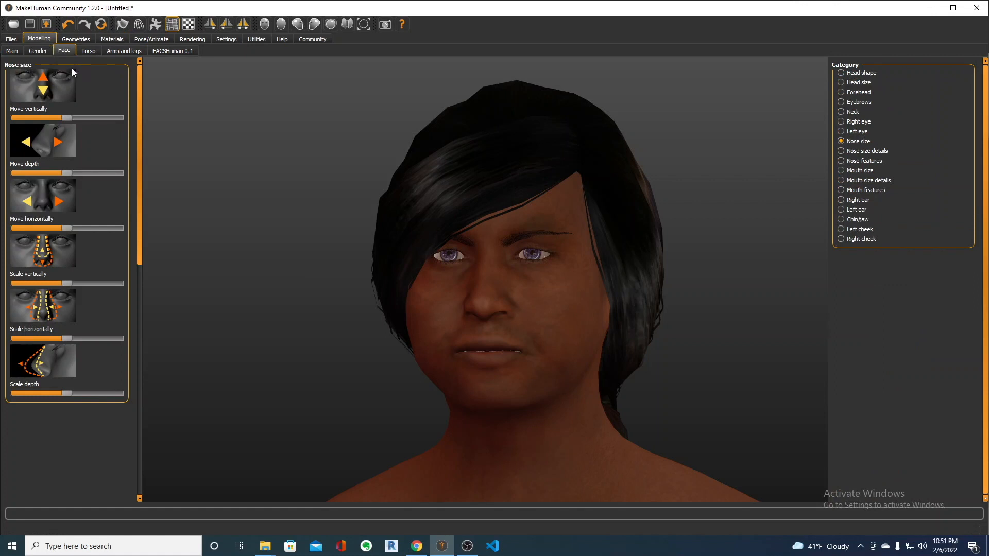
click(19, 51)
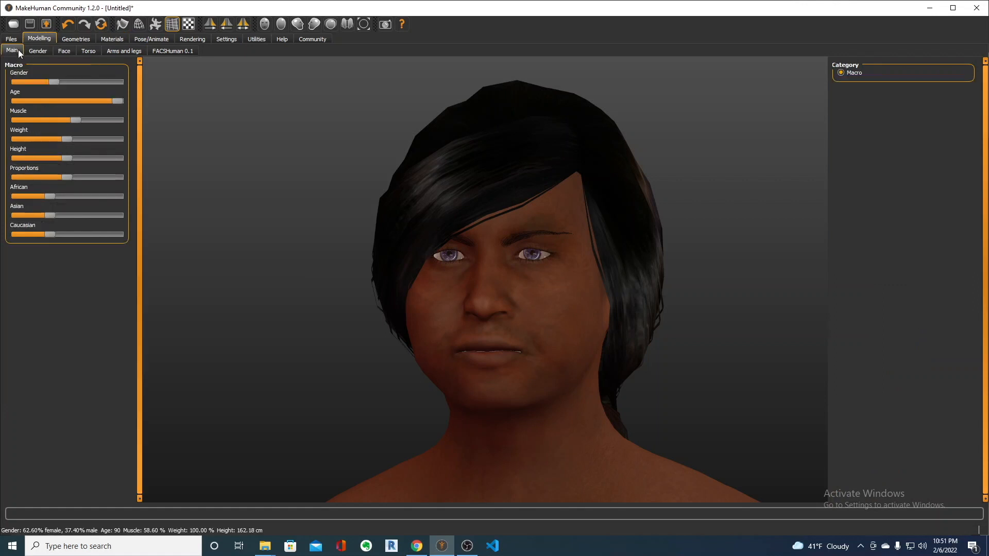
click(61, 52)
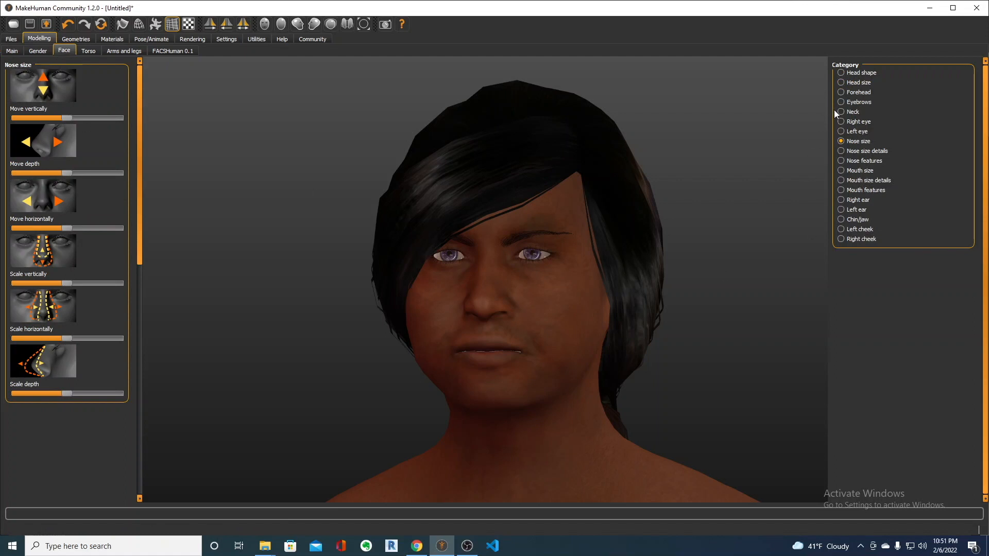
click(86, 41)
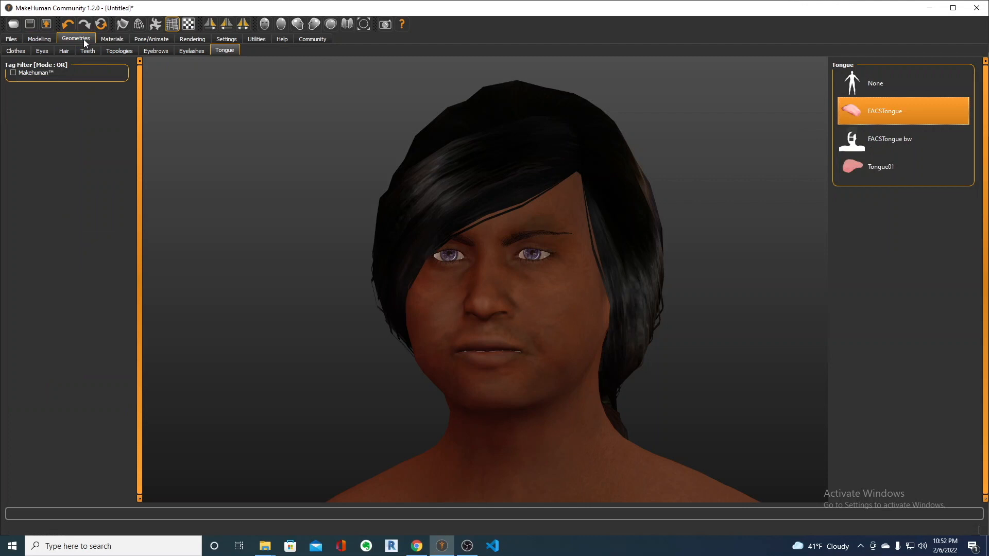
click(114, 40)
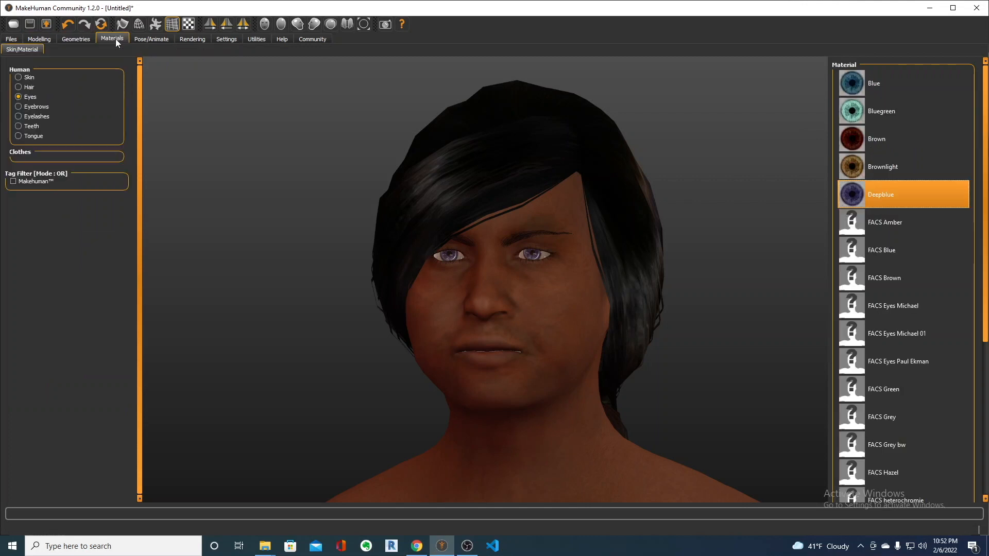
click(20, 76)
click(19, 97)
- Save the model under the file name example_name
click(28, 24)
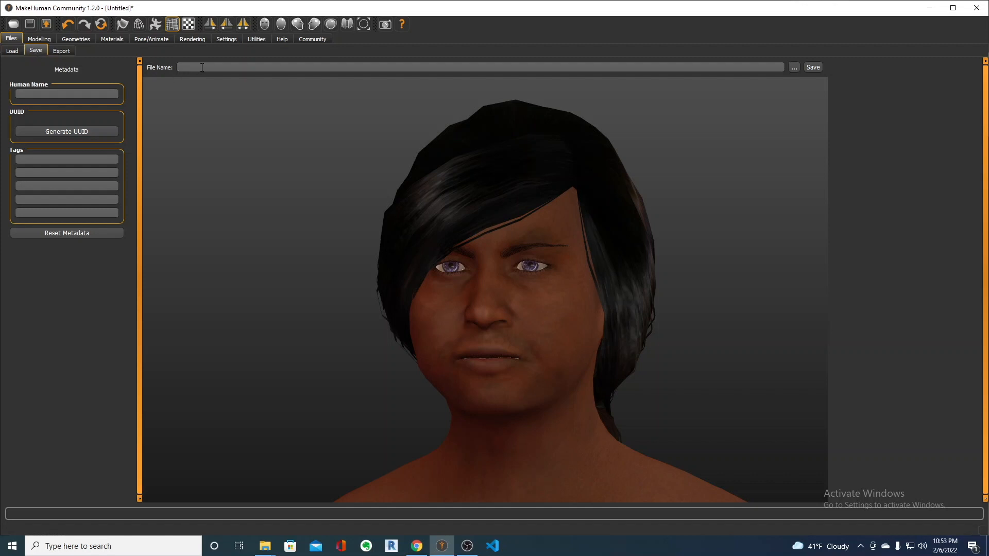
text(example_name)
click(814, 68)
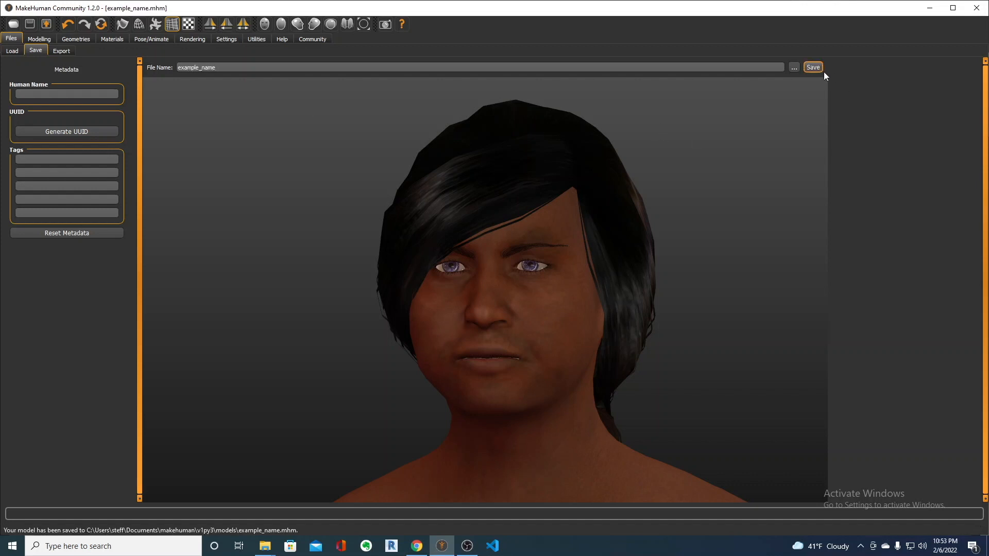
- Load the saved Example name model, reset the figure to its default, and load the saved model again
click(12, 51)
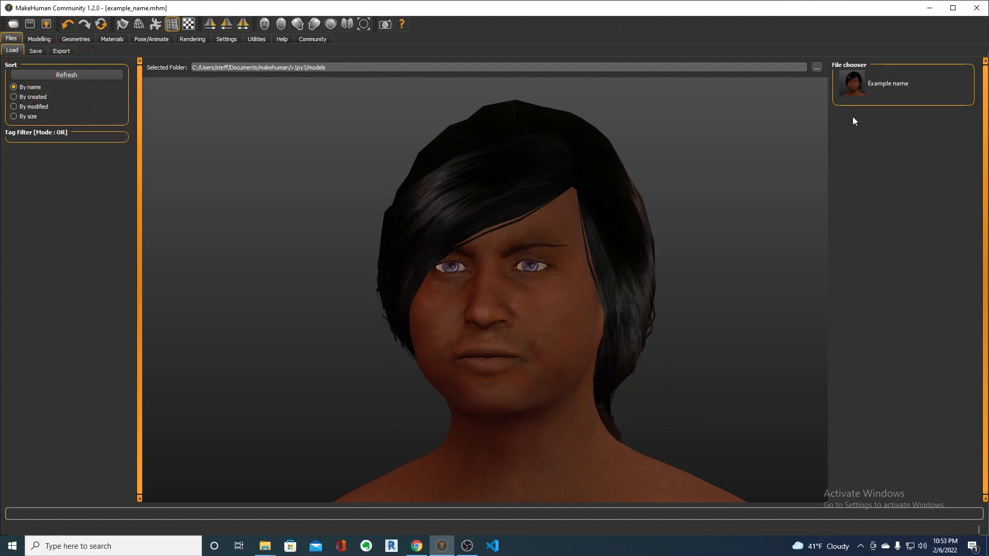
click(887, 89)
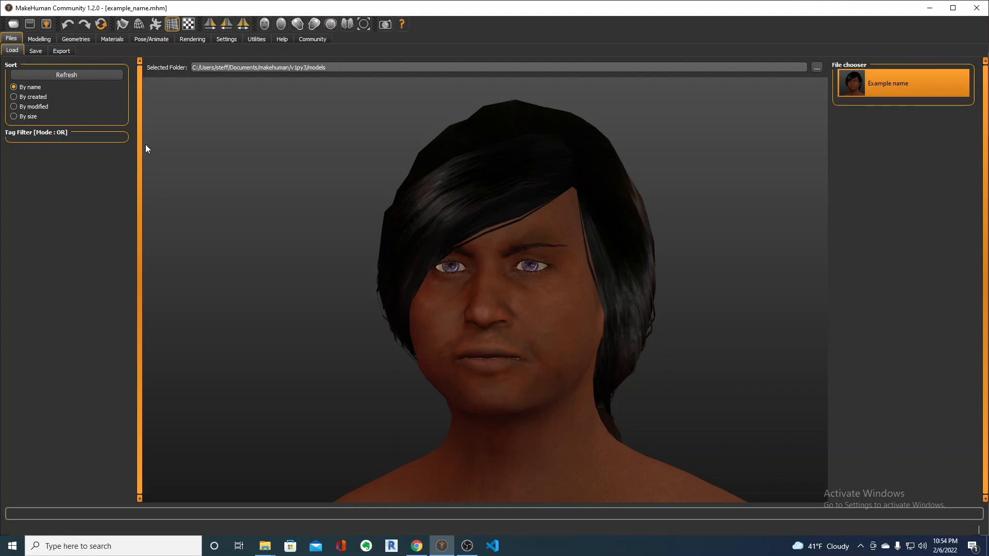
click(101, 25)
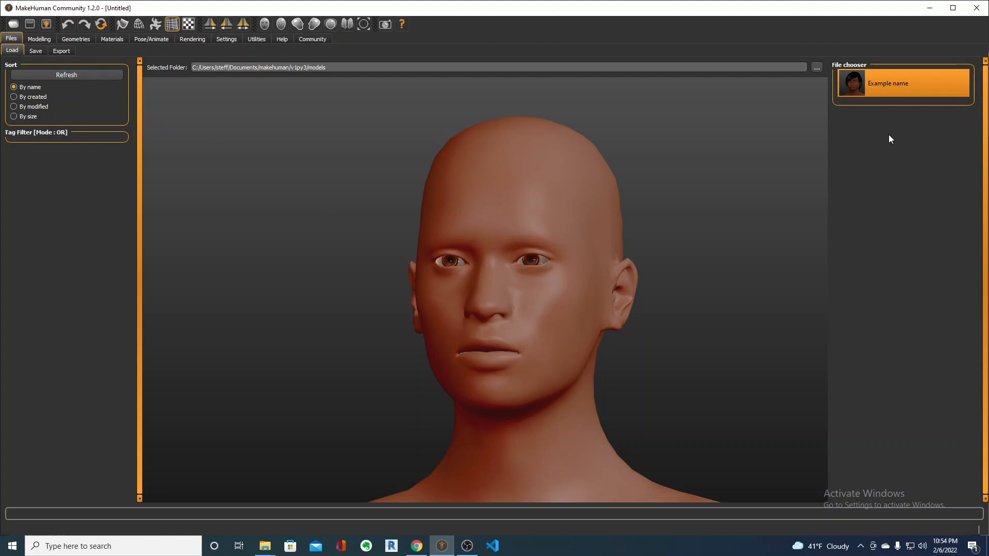
click(893, 86)
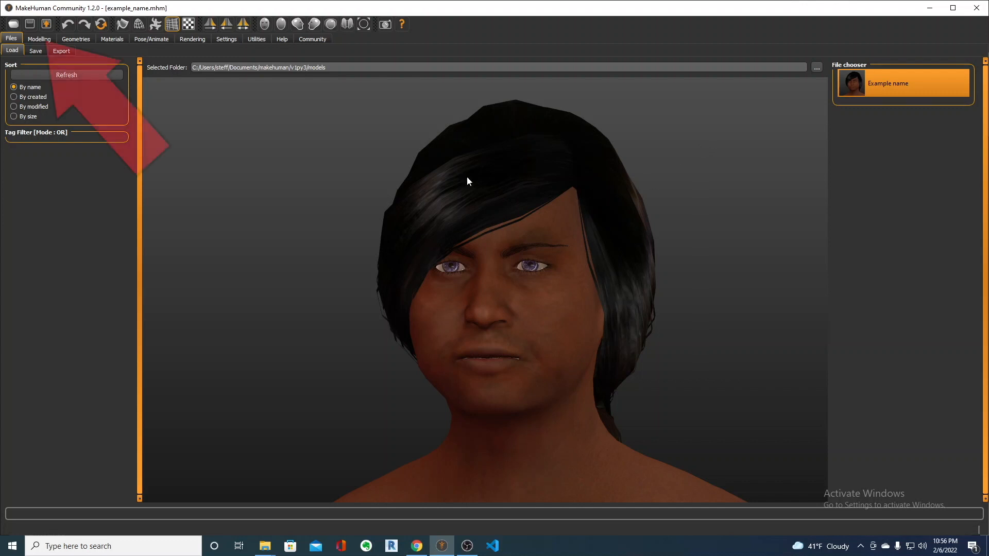
- In the FACSHuman emotions blender, set Anger 01 to about 40% and Surprised 01 to about 38%
click(40, 41)
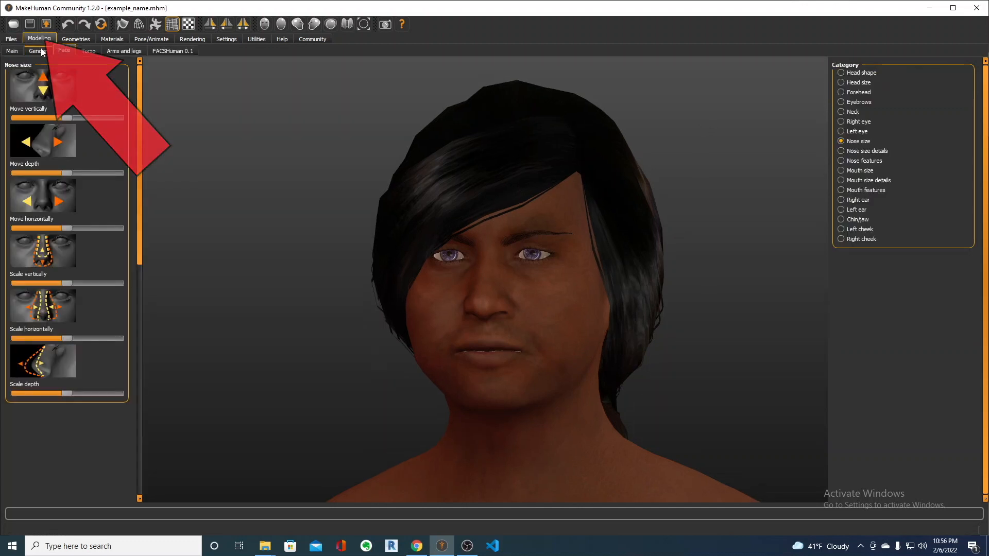
click(168, 50)
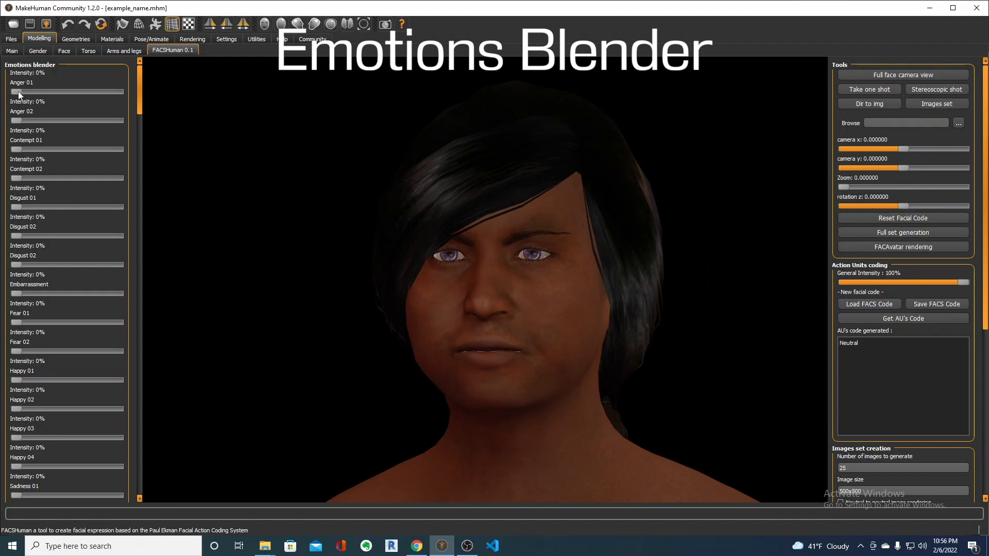
drag(20, 95, 55, 95)
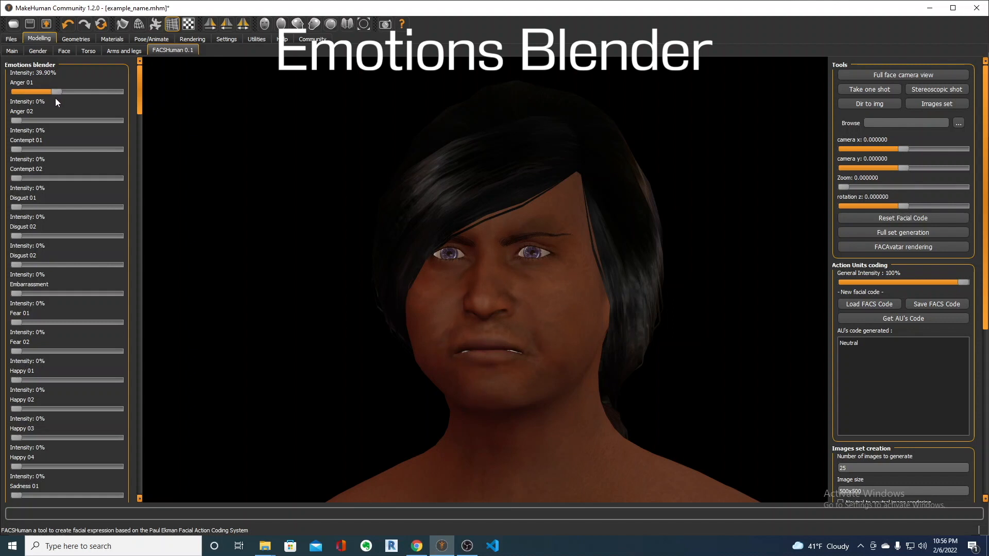
scroll(56, 293, down, 5)
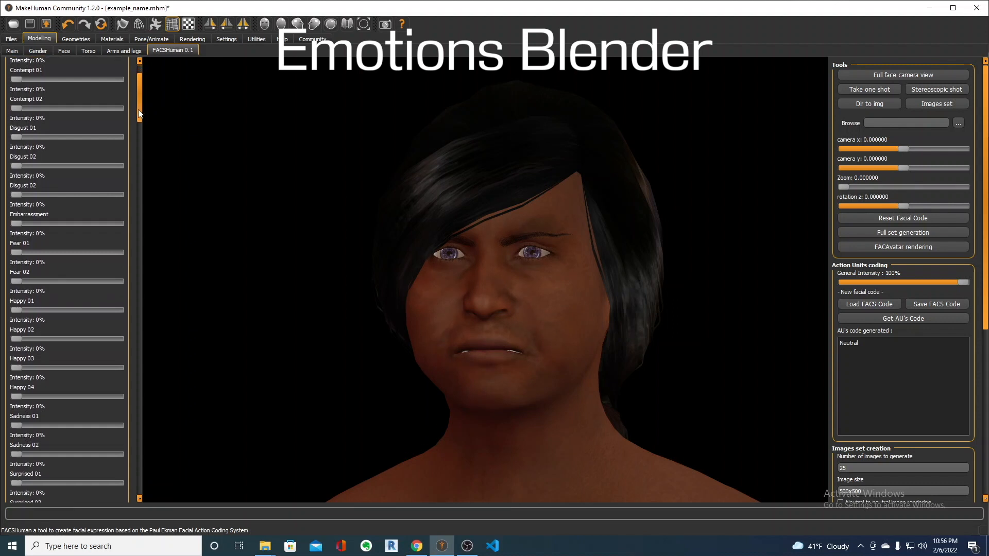
drag(19, 381, 54, 379)
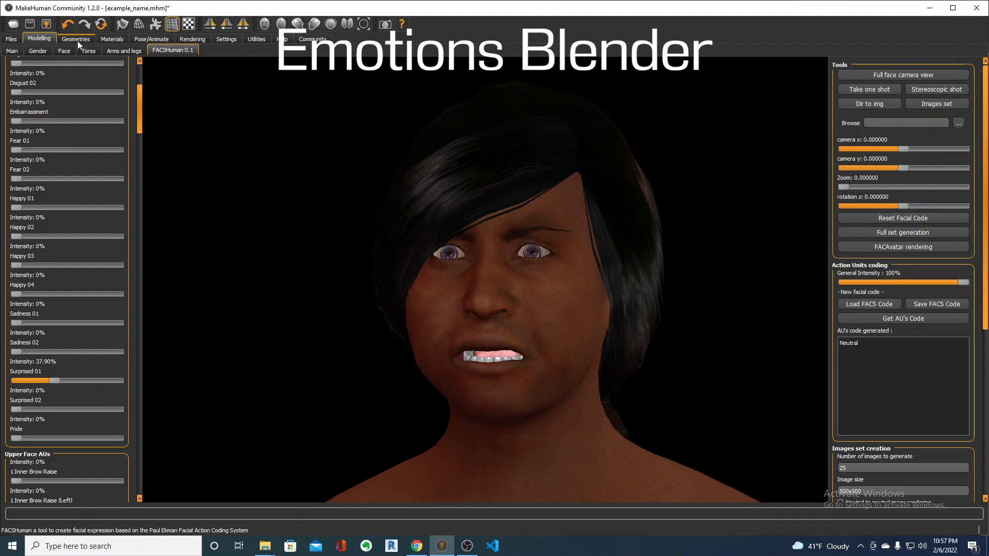
- Try the inner brow raise and brow lowerer, then set 5 Upper Lid Raise (Left) to about 15% and 6 Cheek Raise to about 25%
drag(136, 123, 136, 166)
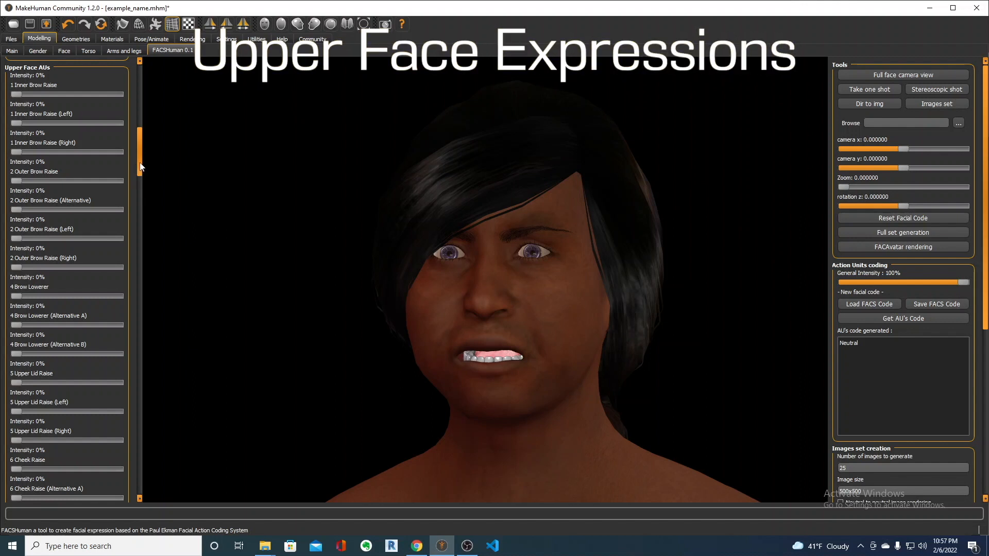
click(17, 94)
mouse_move(18, 295)
mouse_down()
mouse_move(80, 296)
mouse_move(4, 298)
mouse_up()
drag(141, 160, 137, 189)
mouse_move(18, 140)
mouse_down()
mouse_move(69, 146)
mouse_move(29, 147)
mouse_up()
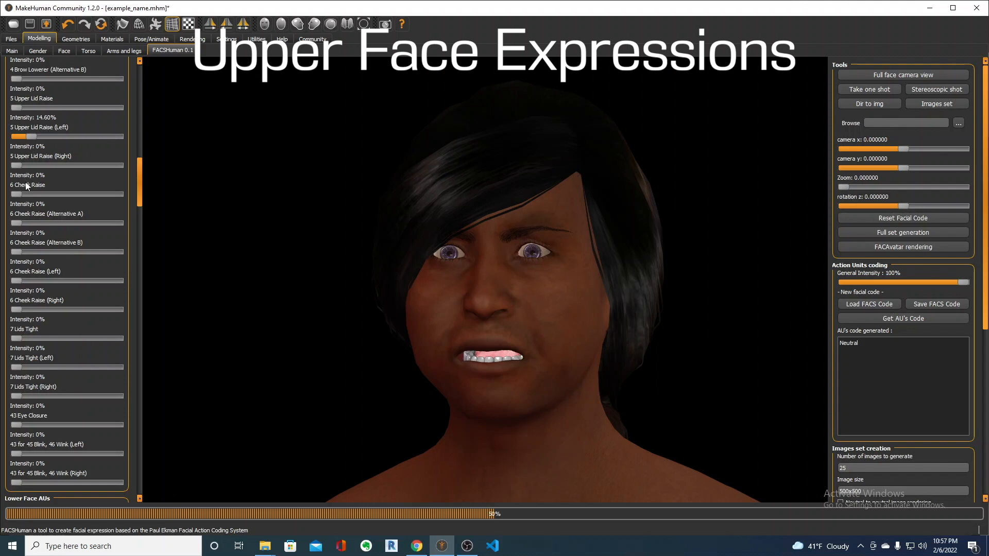
drag(18, 194, 43, 197)
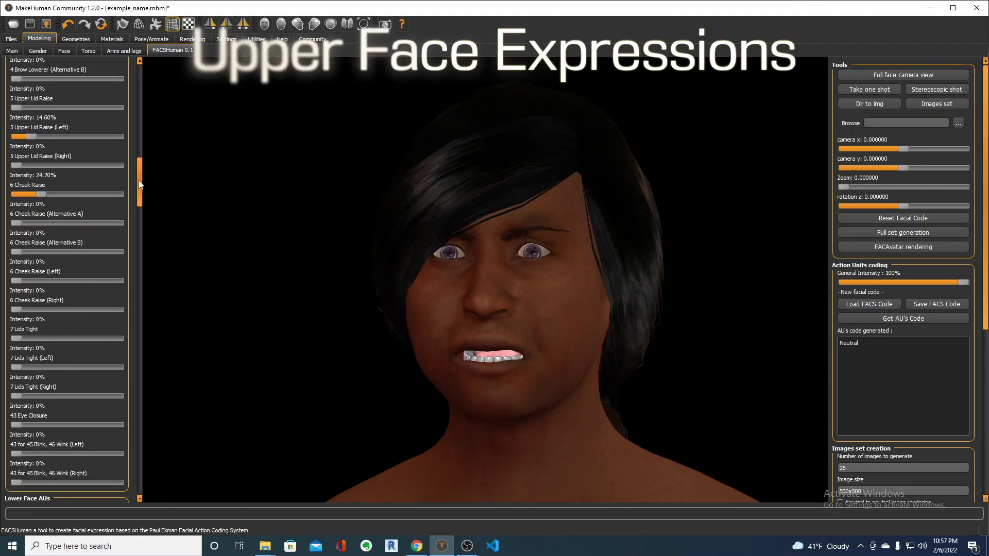
- Set the lower-face action unit 9 Nose Wrinkle to about 59% and raise another lower-face action unit to reshape the mouth
drag(142, 185, 135, 224)
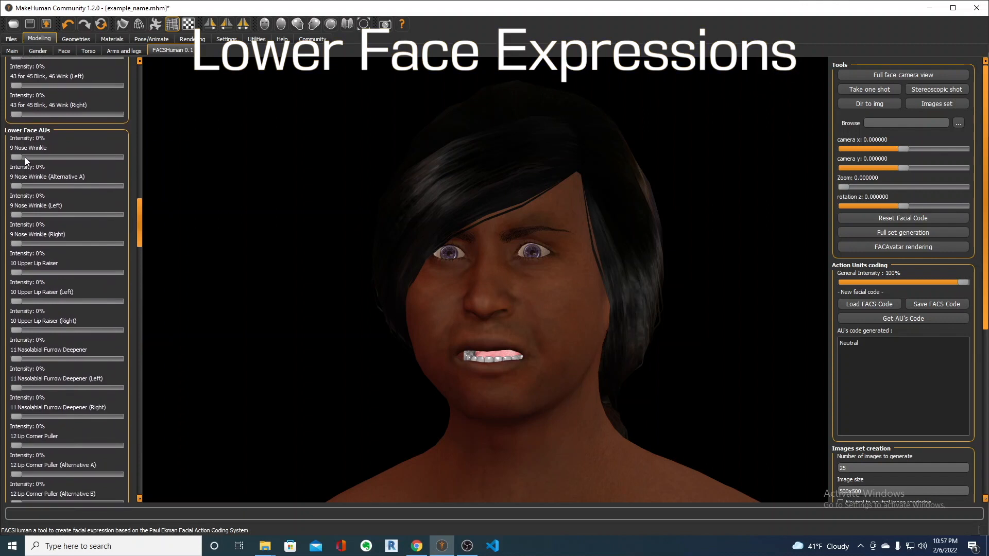
drag(18, 158, 77, 159)
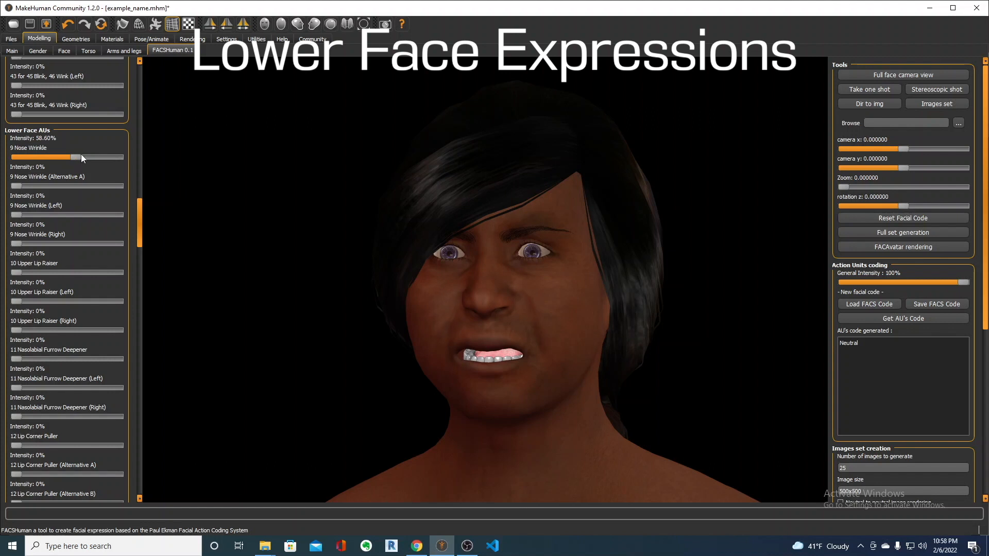
scroll(18, 222, down, 7)
drag(18, 222, 73, 225)
- Try the head position action units 51 Head Turn Left and 56 Head Tilt Right on the figure
drag(135, 231, 131, 342)
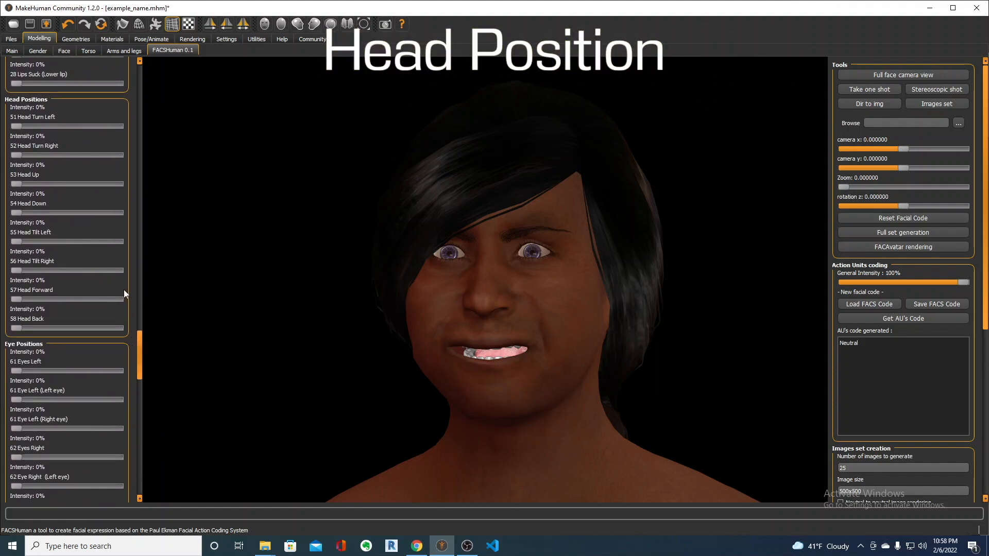
drag(15, 127, 7, 156)
mouse_move(16, 270)
mouse_down()
mouse_move(45, 277)
mouse_move(28, 275)
mouse_up()
- Try the eye position 62 Eye Right (Left eye) and shift both eyes with 61 Eyes Left
drag(139, 345, 135, 376)
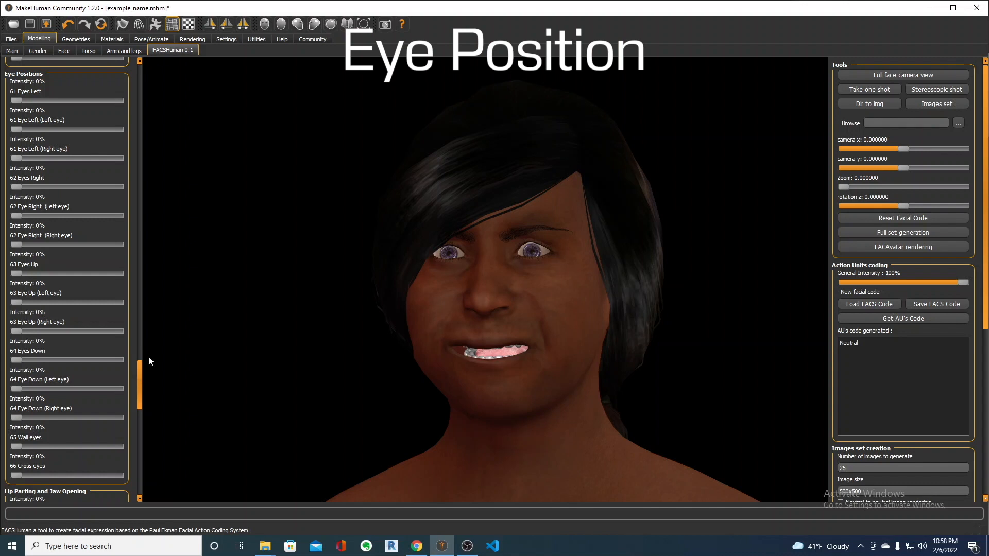
mouse_move(17, 216)
mouse_down()
mouse_move(36, 215)
mouse_move(12, 216)
mouse_up()
drag(18, 101, 43, 100)
- Set 25 Lips Part to about 11%, try a wider 26 Jaw Drop, and reduce the jaw drop to a slight opening
drag(140, 374, 142, 417)
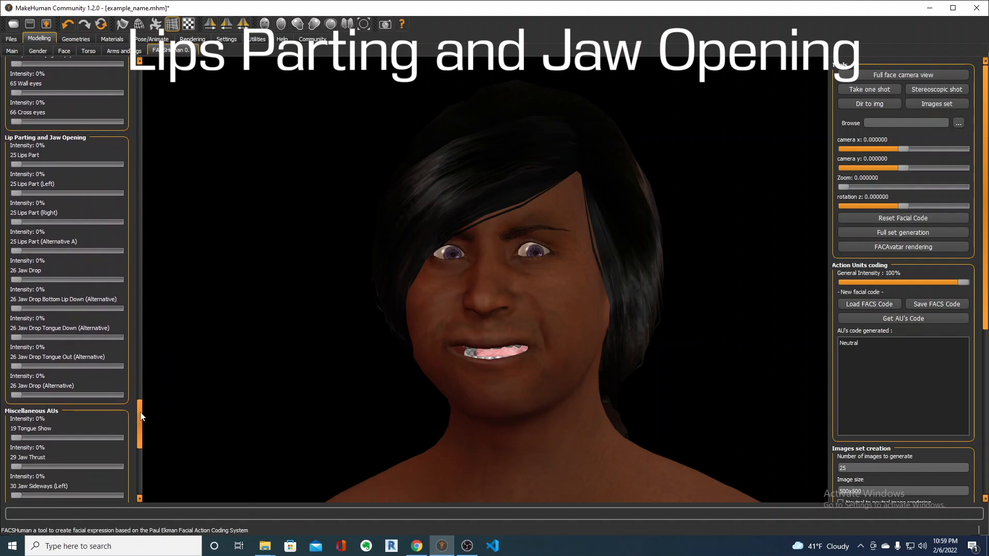
drag(16, 164, 27, 164)
drag(16, 280, 55, 281)
drag(38, 281, 23, 281)
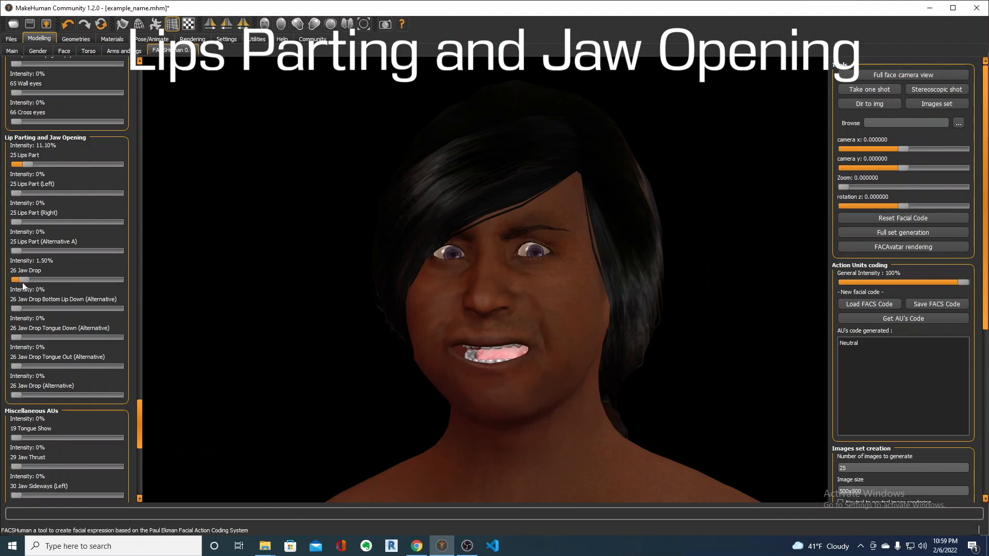
- Try the miscellaneous action units 35 Cheek Suck and Both eyes pupils dilate, returning each to 0%
drag(139, 411, 142, 445)
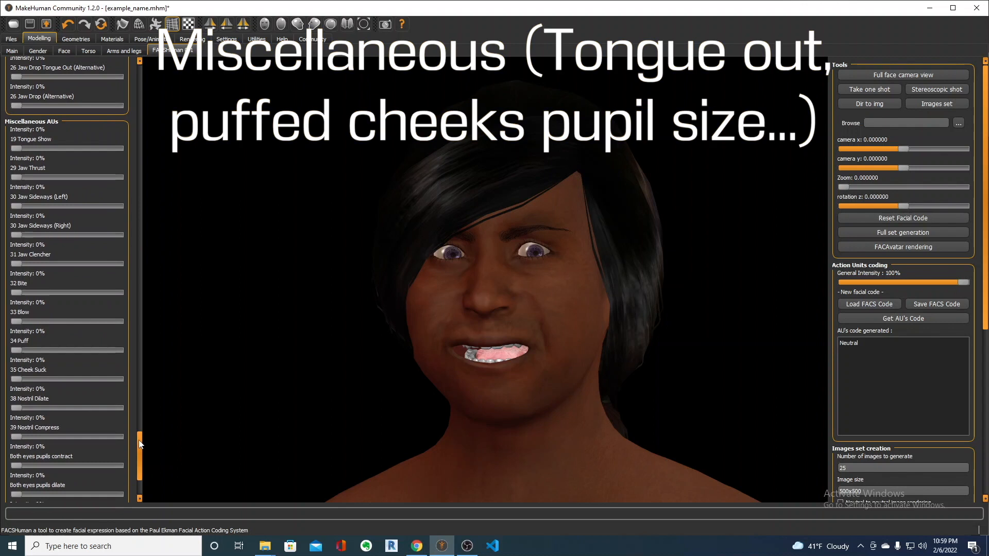
drag(139, 445, 142, 450)
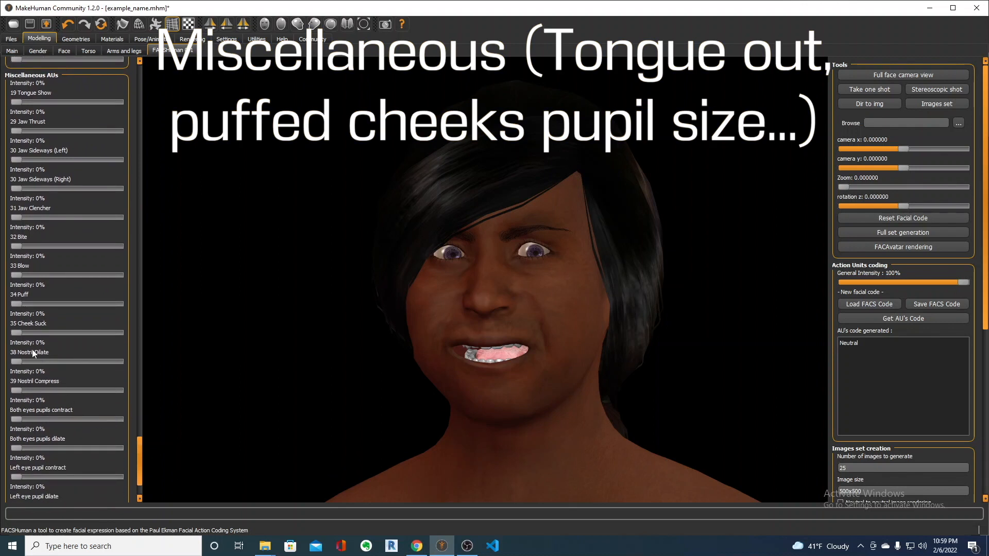
mouse_move(16, 333)
mouse_down()
mouse_move(35, 334)
mouse_move(6, 335)
mouse_up()
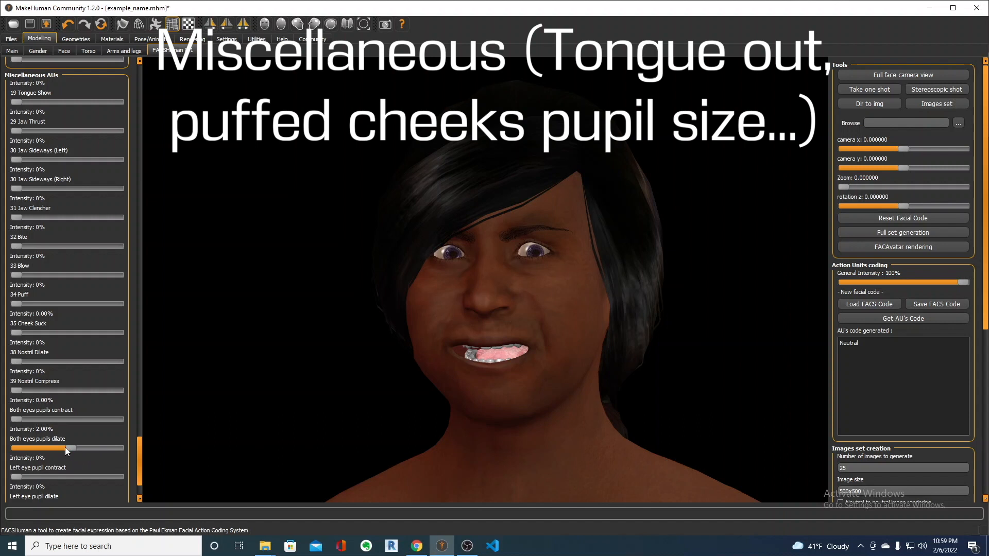
drag(37, 448, 6, 448)
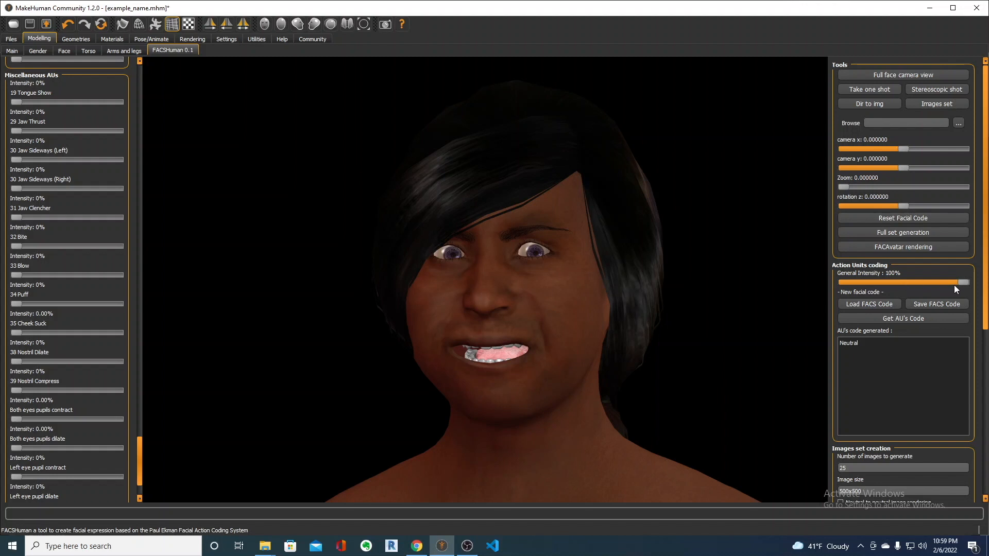
- Lower the expression's general intensity to 35%, raise it to 56%, and reset the facial code to neutral
drag(962, 281, 886, 280)
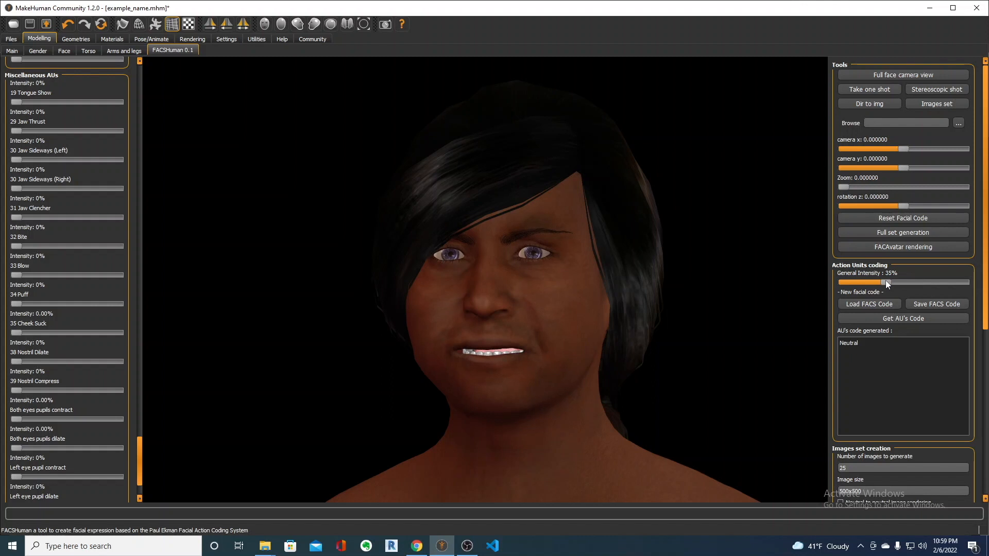
drag(886, 280, 912, 283)
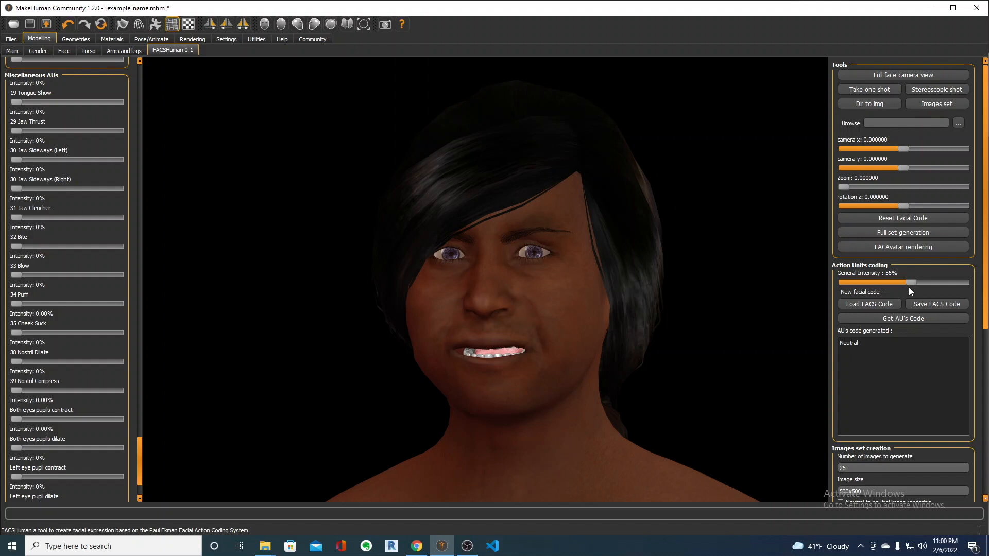
click(904, 219)
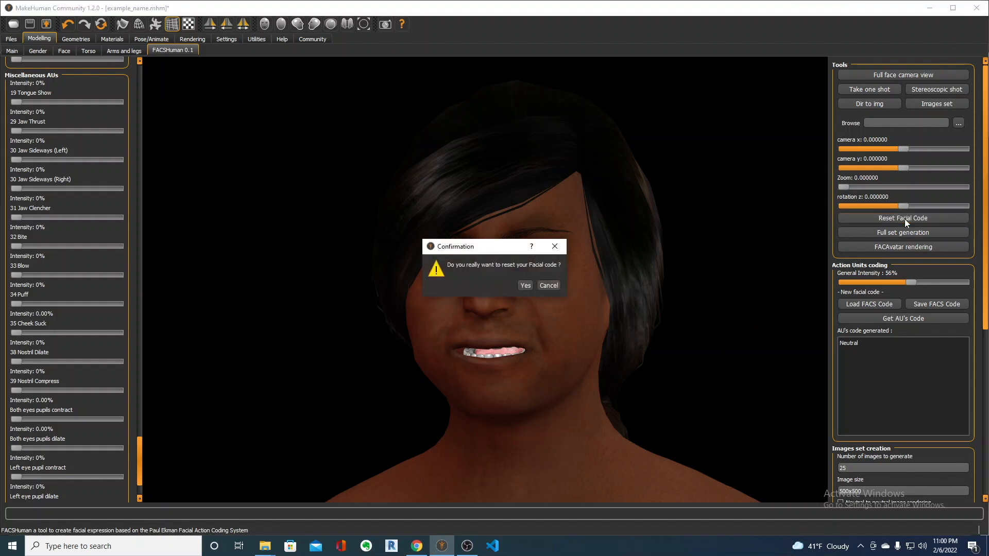
click(524, 286)
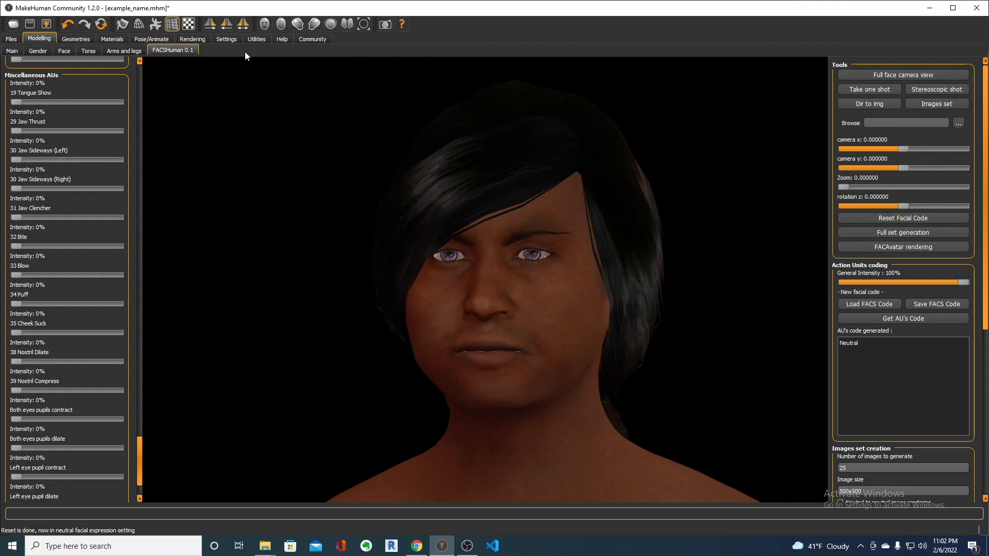
- Build a blended expression in the emotions blender with Anger 01 at about 67% and Fear 01 at about 32%
click(172, 50)
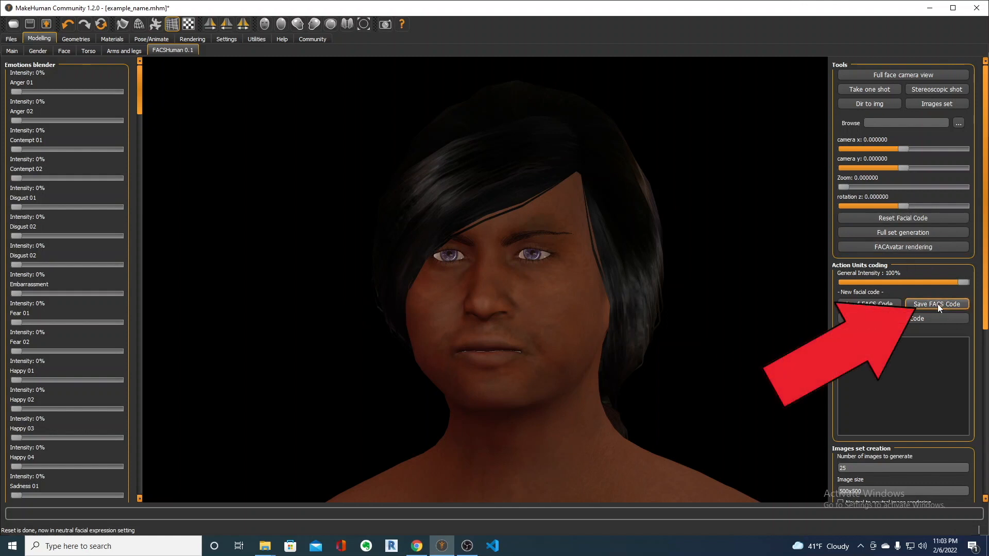
drag(19, 92, 83, 100)
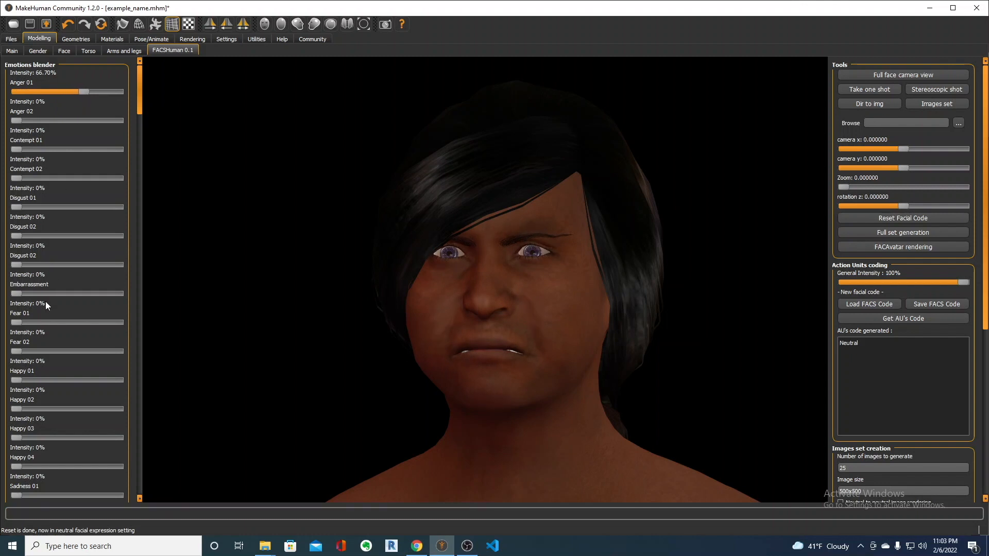
drag(16, 323, 49, 324)
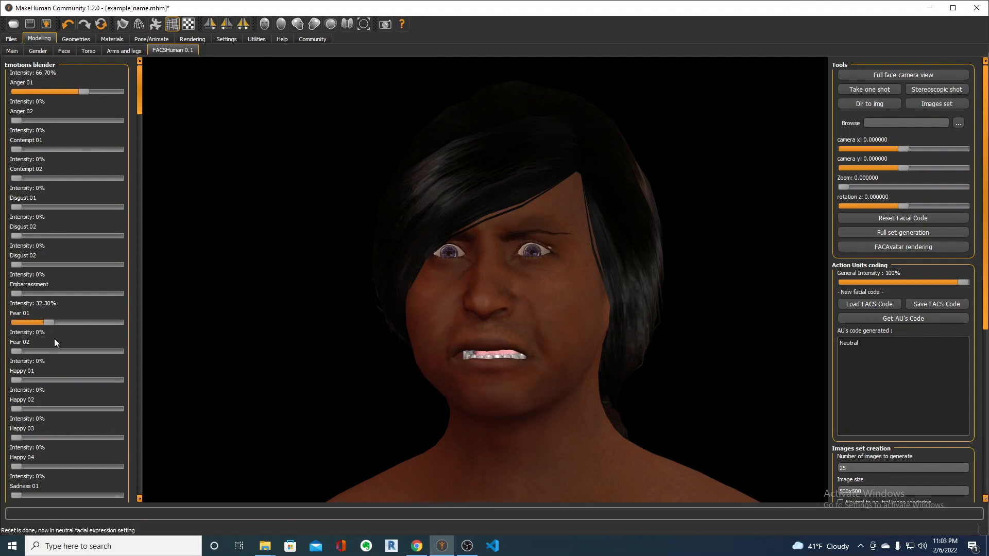
- Save the current facial expression as a FACS code file named angerfear
click(923, 308)
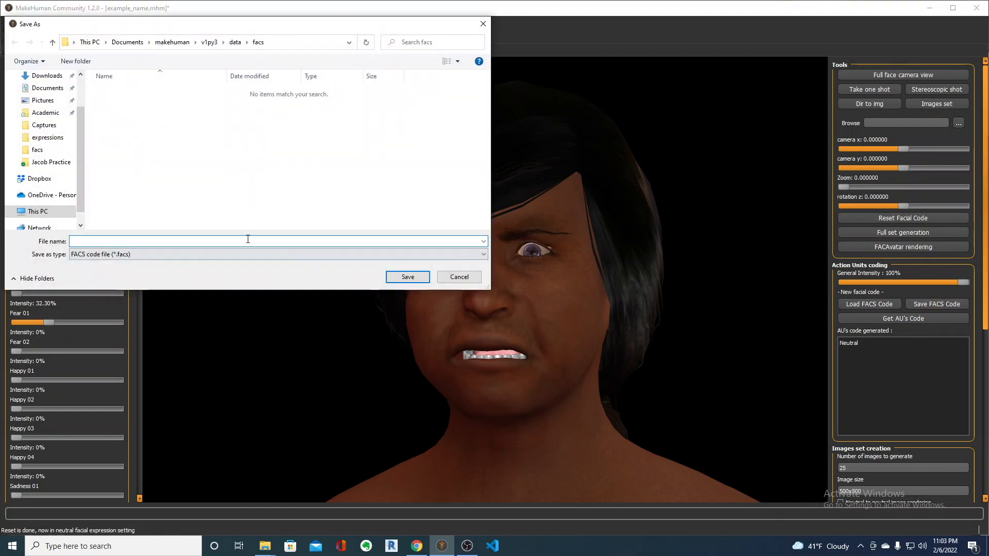
text(angerfear)
click(406, 277)
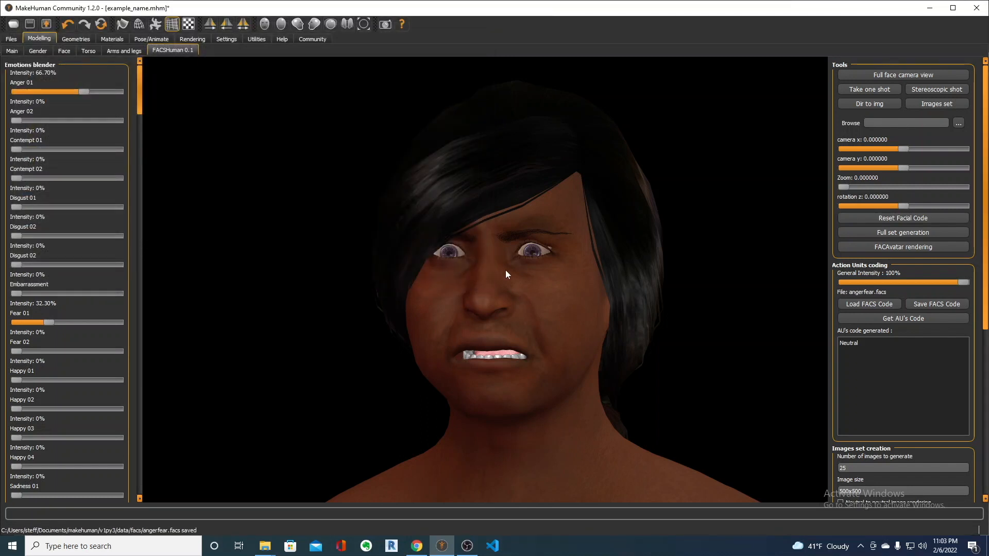
- Reset the figure to its default and load the angerfear.facs expression onto it
click(101, 23)
click(563, 286)
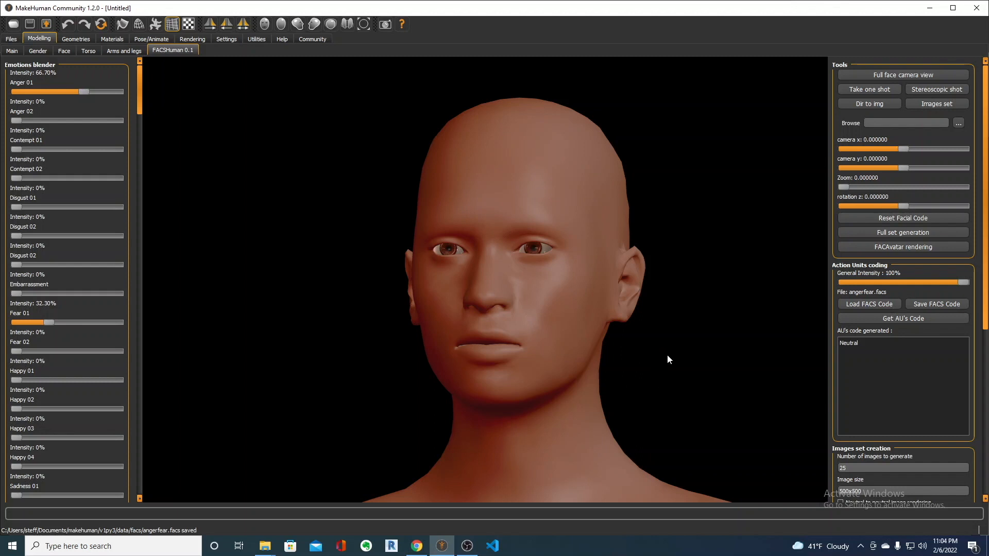
click(875, 305)
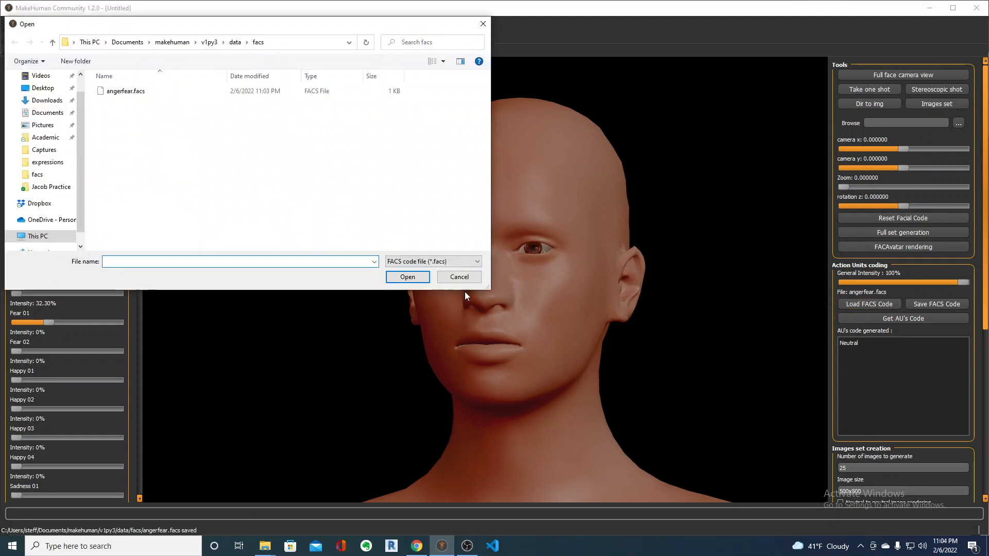
click(163, 93)
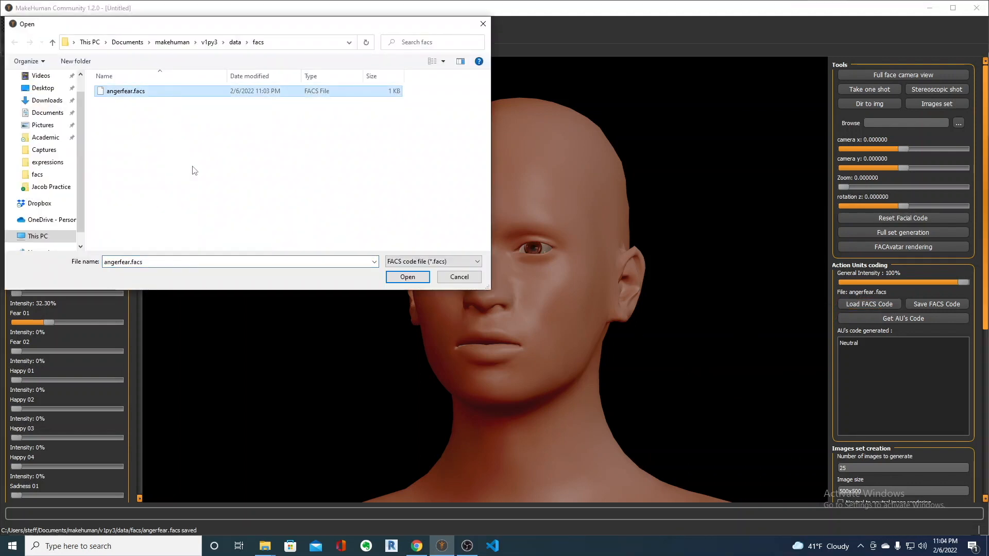
click(404, 276)
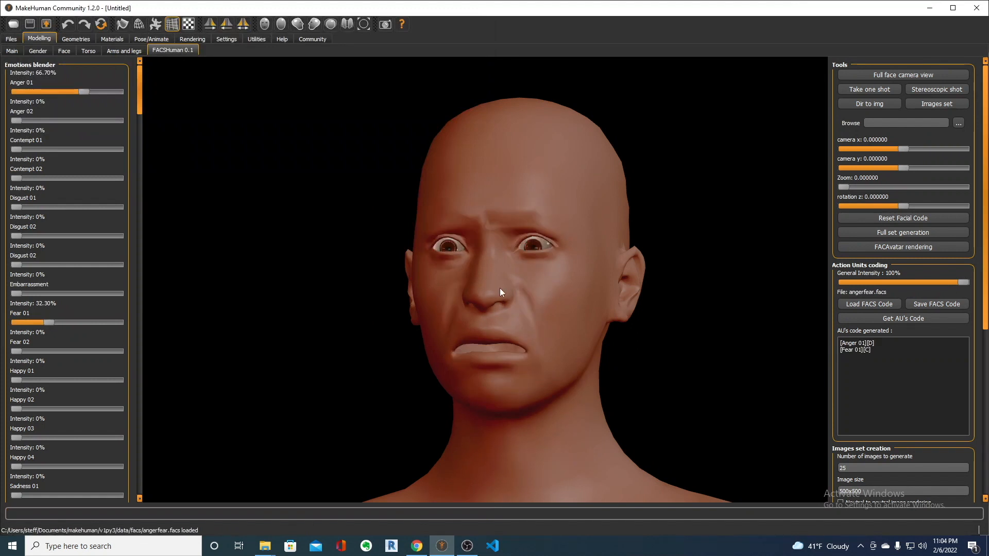
mouse_move(493, 292)
mouse_down()
mouse_move(504, 300)
mouse_move(490, 293)
mouse_up()
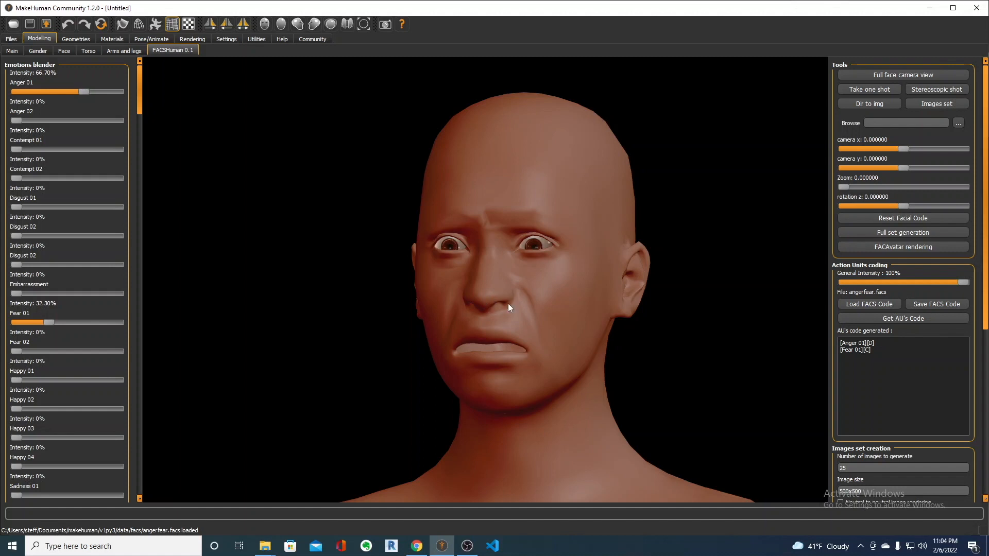
- Save the default figure with its expression as a model under the file name example_2
click(29, 24)
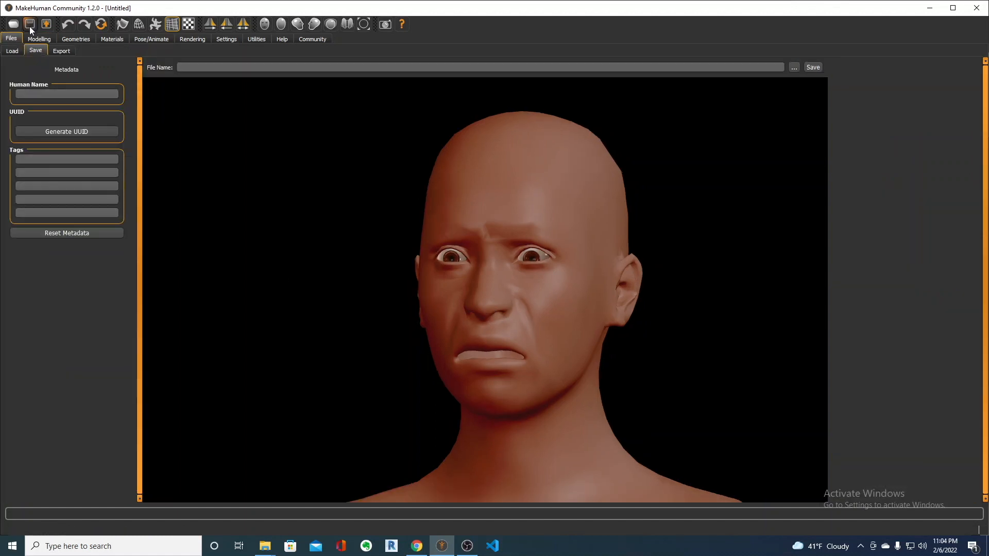
click(190, 65)
text(example_2)
key(Return)
- Load the saved Example name model, followed by the saved Example 2 model
click(12, 50)
click(888, 111)
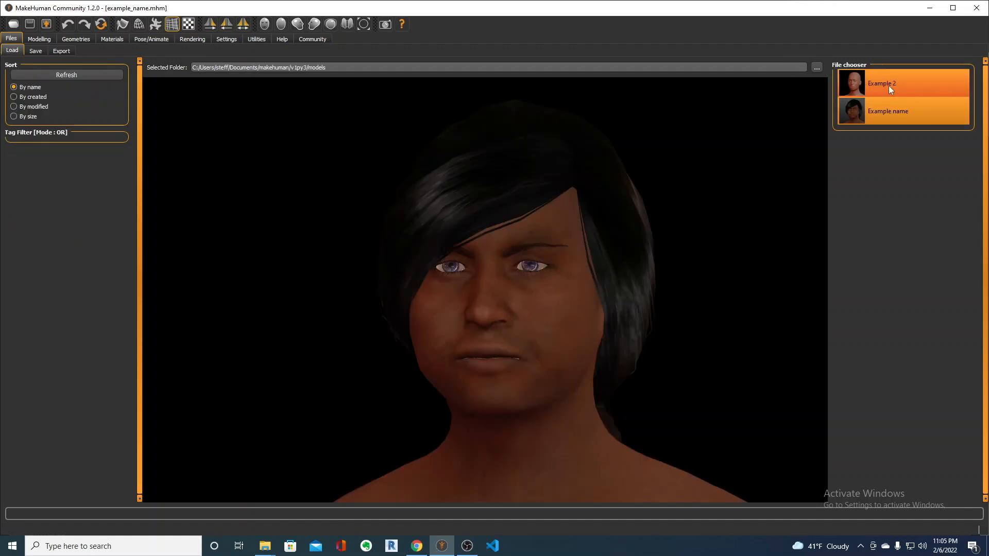
click(889, 86)
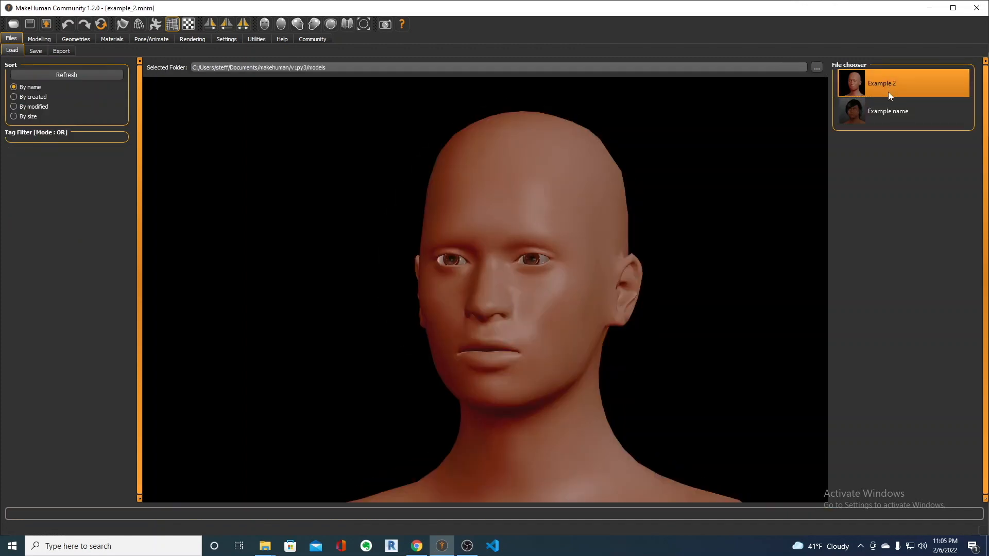
- Load the Example name model, apply the angerfear.facs expression to it, and inspect the face
click(890, 106)
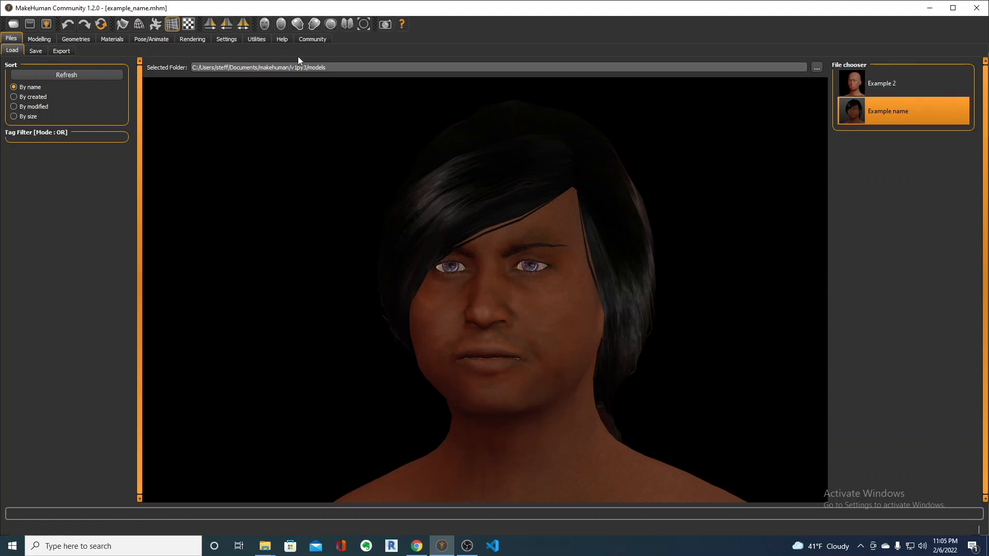
click(39, 39)
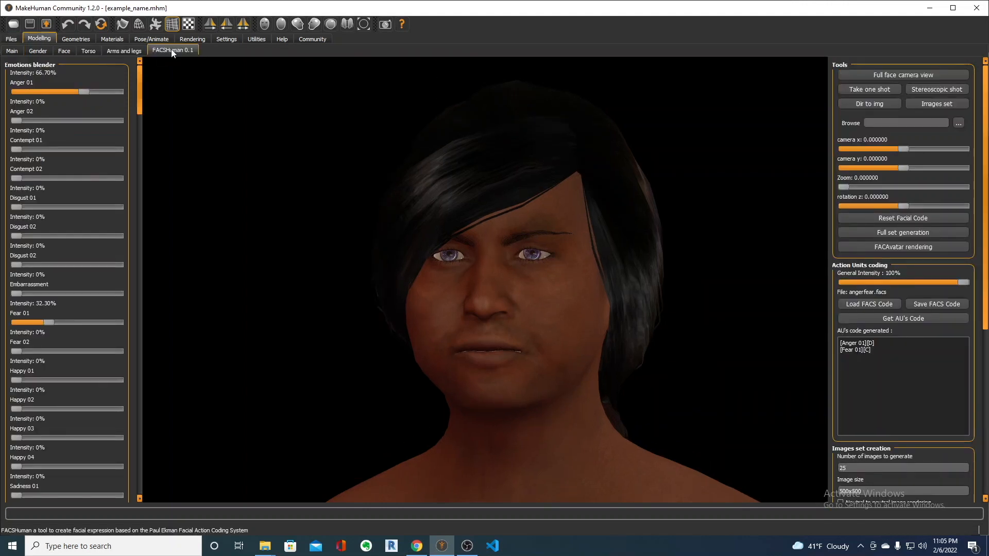
click(870, 304)
click(161, 91)
click(409, 277)
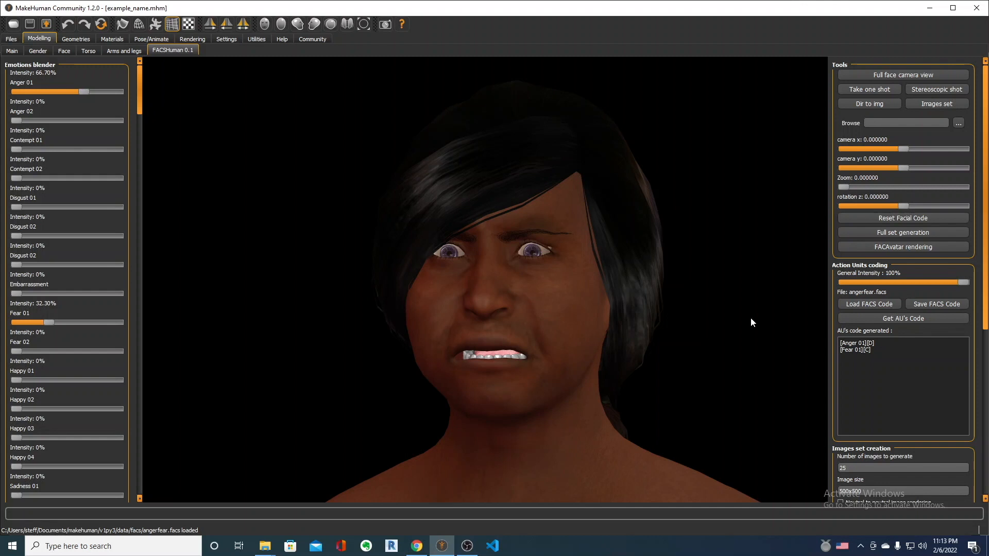
drag(650, 348, 529, 290)
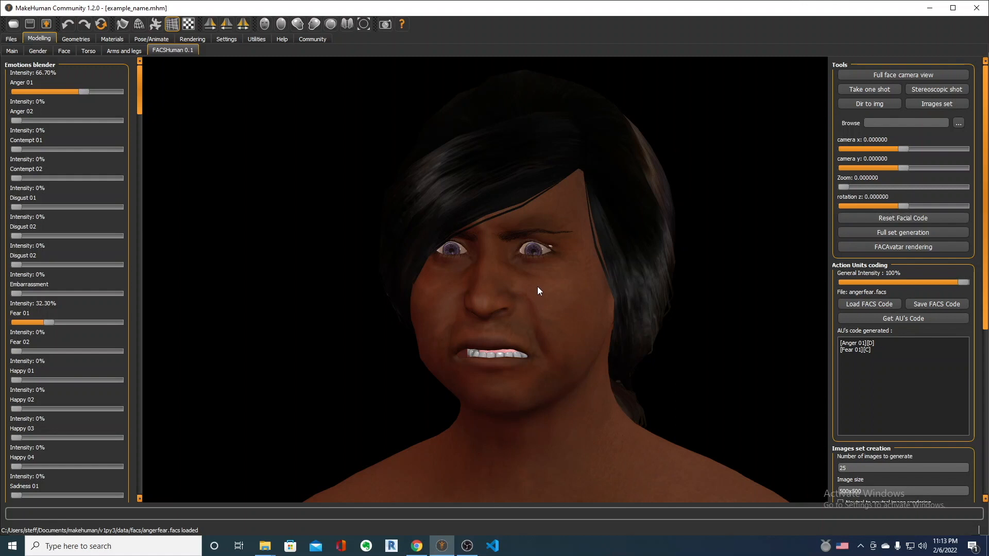
drag(548, 274, 547, 282)
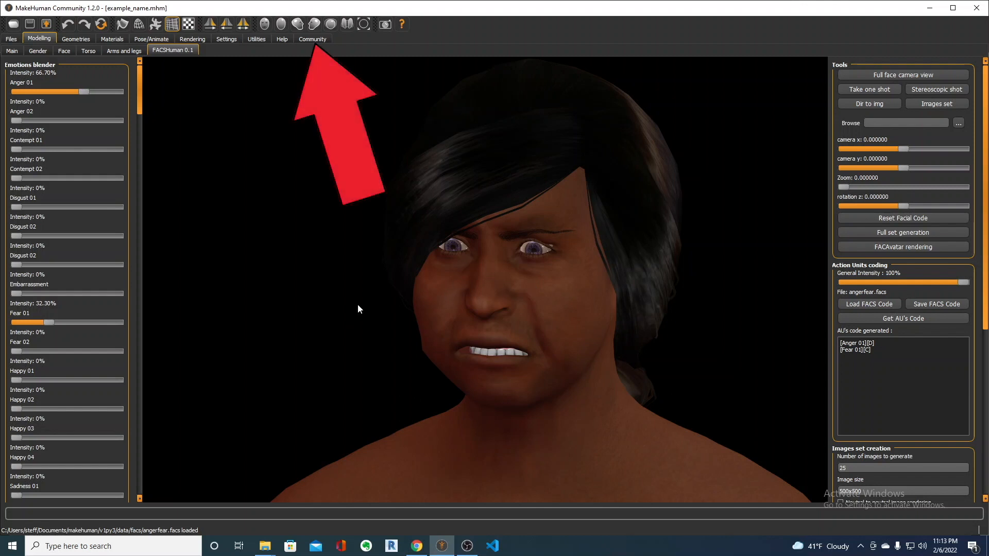
- Review the available hair geometries and enable hair randomization in the mass production settings
click(315, 39)
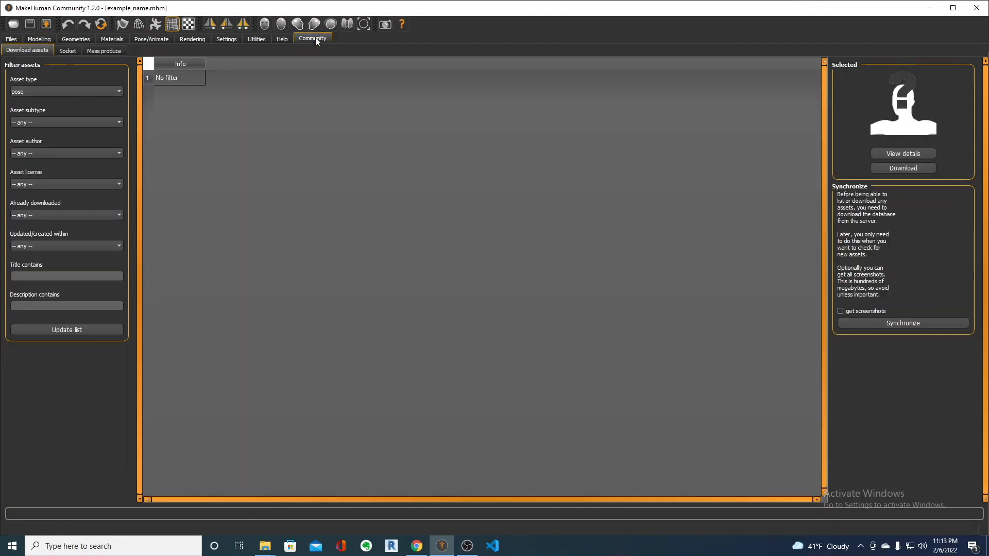
click(106, 51)
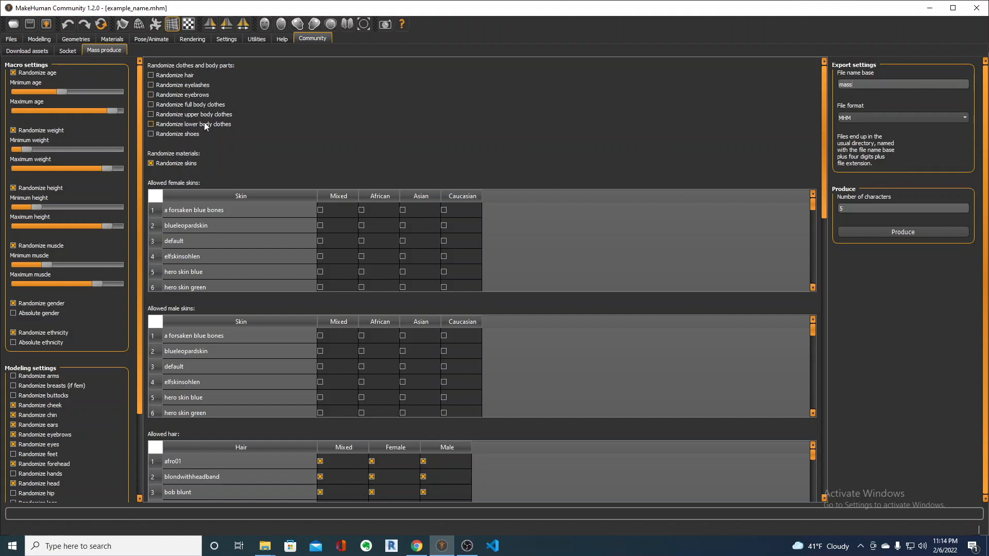
click(80, 37)
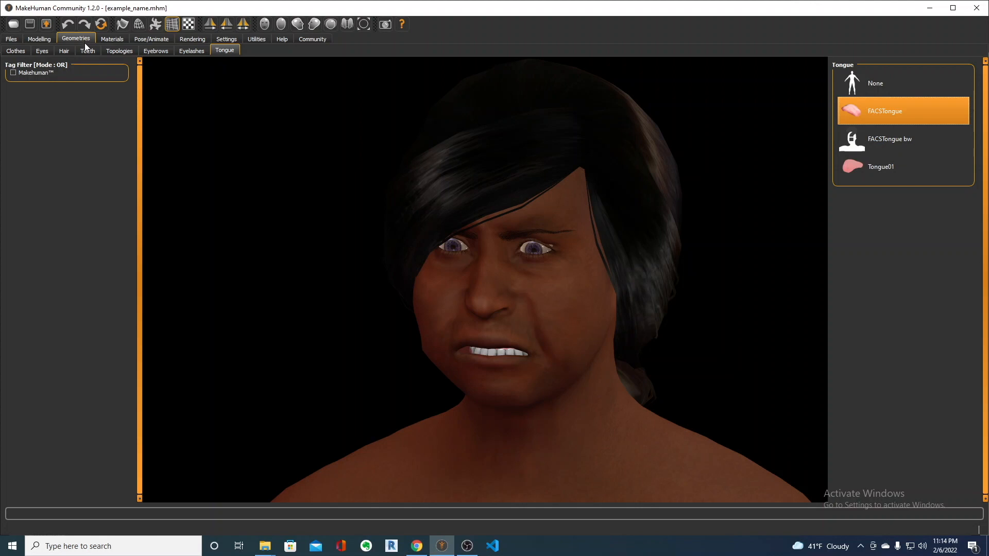
click(62, 52)
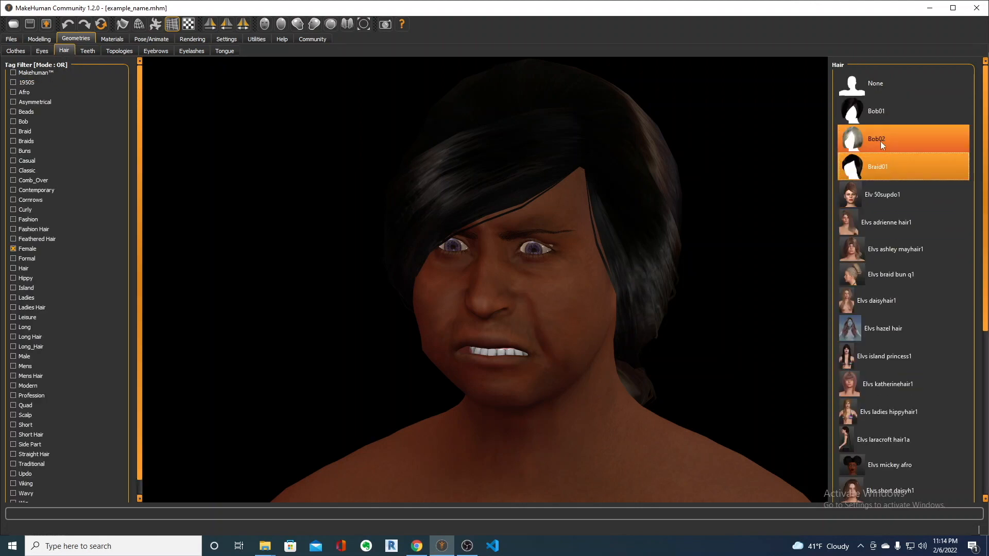
click(322, 40)
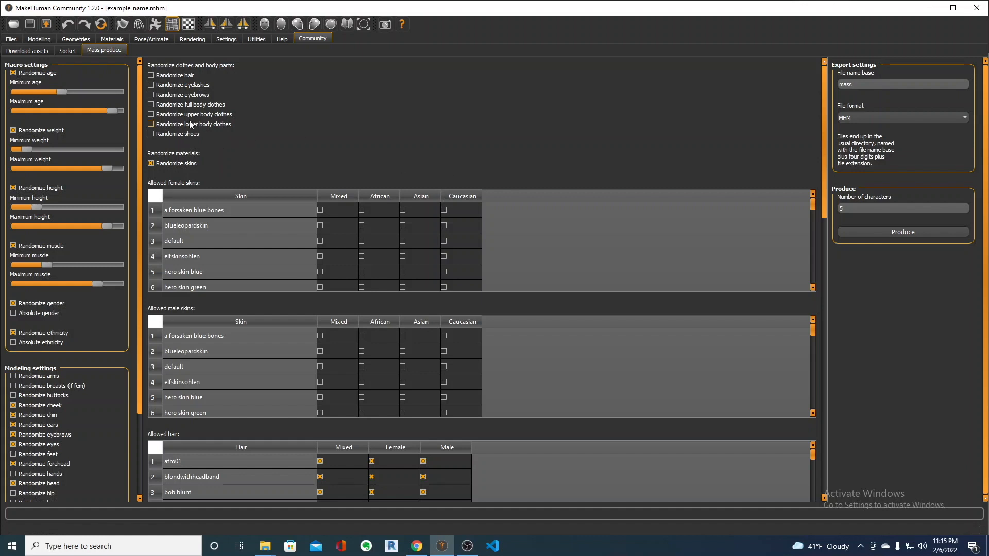
click(150, 75)
- Lower the current model's age to 65 in the main macro settings
click(37, 40)
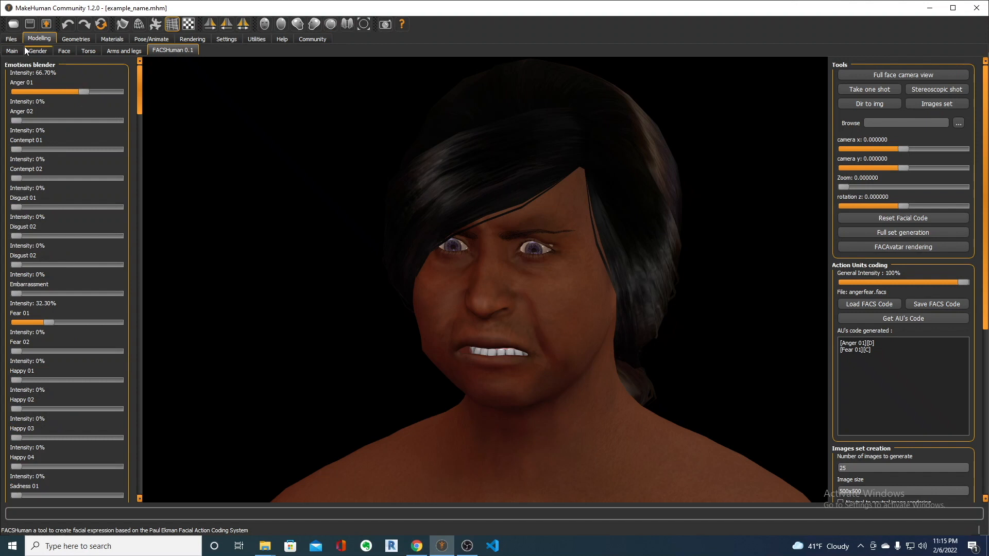
click(13, 51)
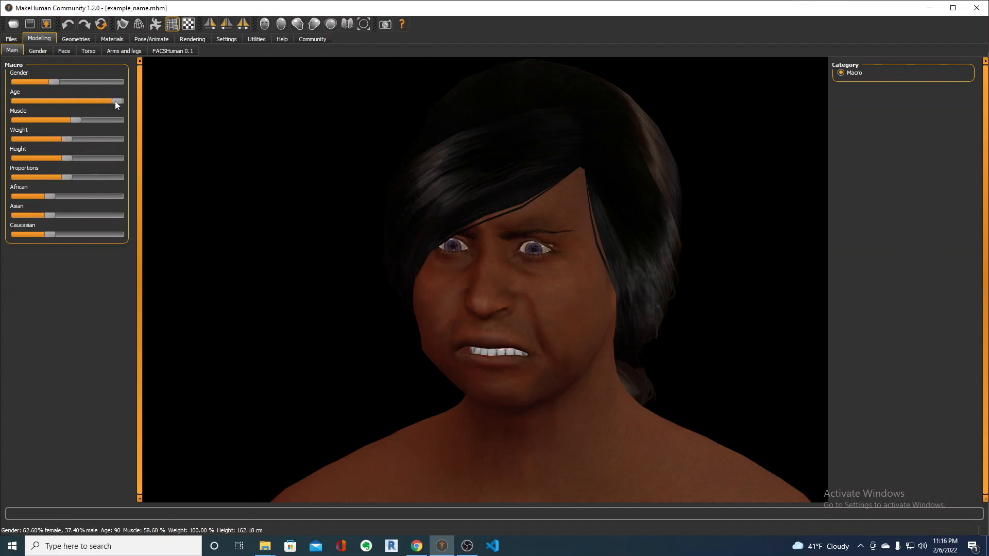
mouse_move(115, 101)
mouse_down()
mouse_move(36, 98)
mouse_move(116, 102)
mouse_move(98, 102)
mouse_up()
- Keep age randomization enabled for mass production and adjust its minimum and maximum age limits
click(313, 39)
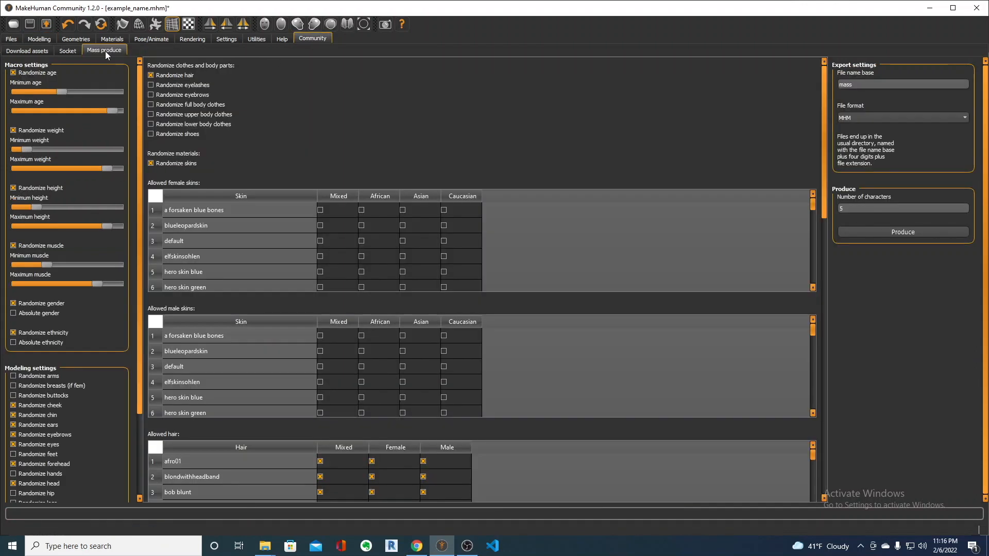
click(14, 73)
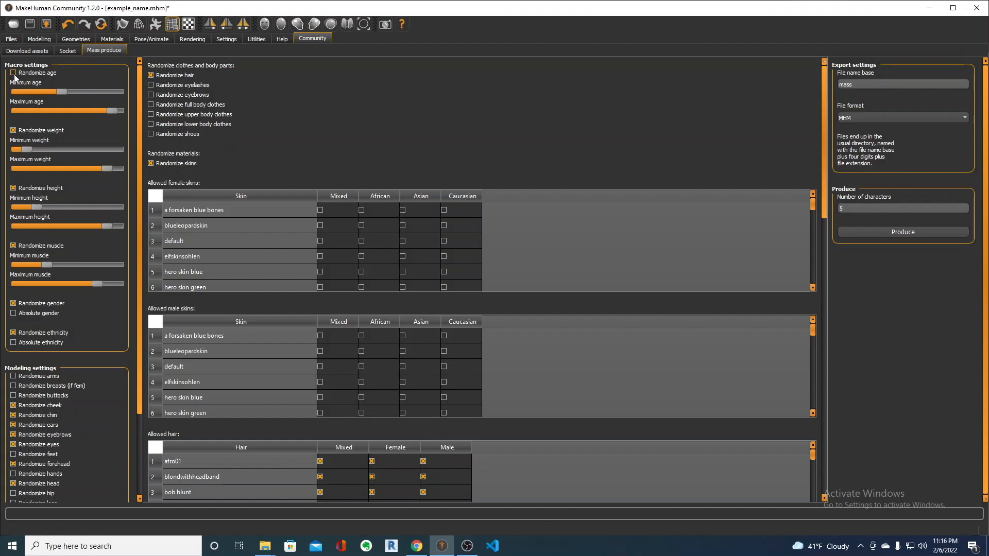
click(13, 74)
drag(26, 89, 18, 91)
drag(108, 110, 118, 110)
- Set the current model's gender to 59.10% male and raise its African proportion to the maximum
click(38, 39)
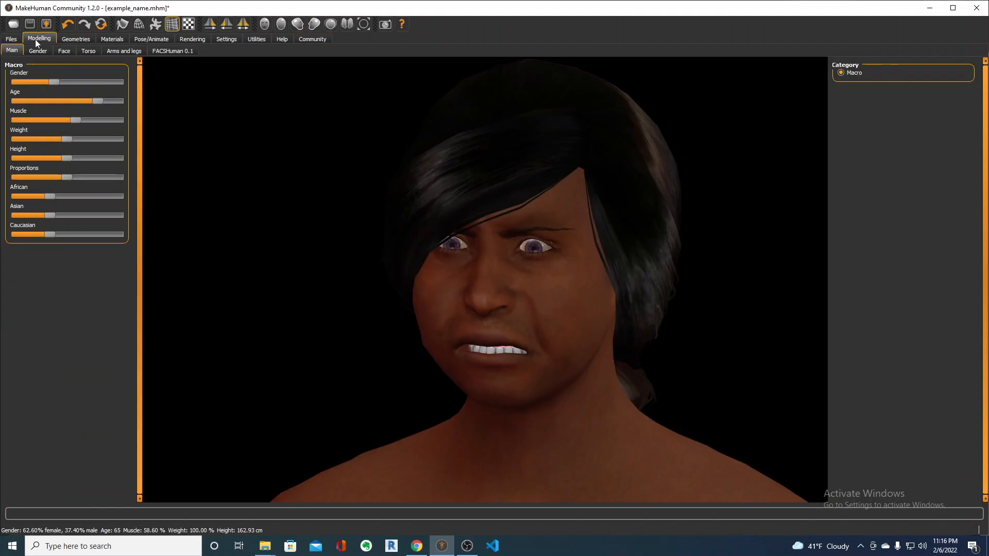
mouse_move(58, 82)
mouse_down()
mouse_move(131, 83)
mouse_move(49, 82)
mouse_up()
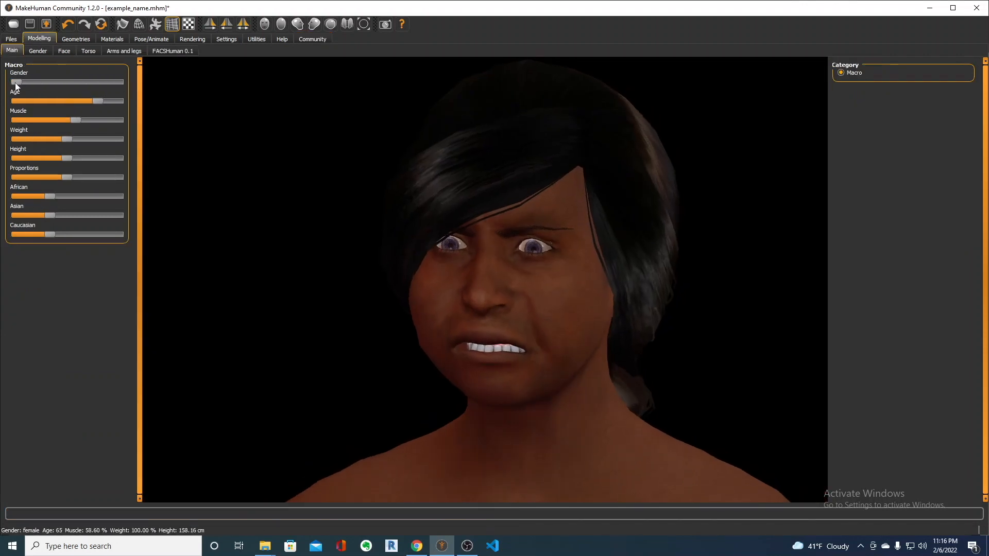
click(72, 82)
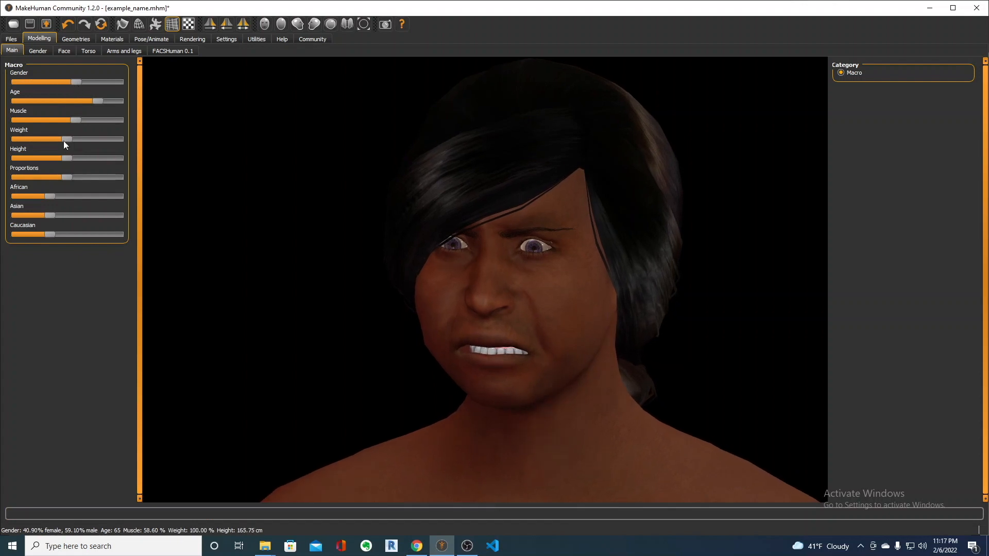
drag(50, 196, 118, 197)
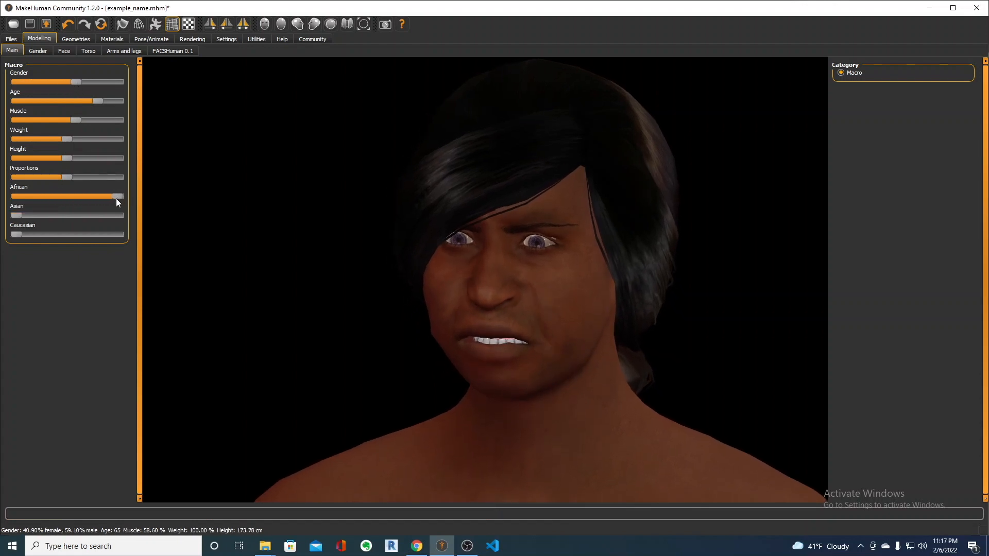
- Try the absolute gender and absolute ethnicity options for mass production and view the modeling settings
click(314, 39)
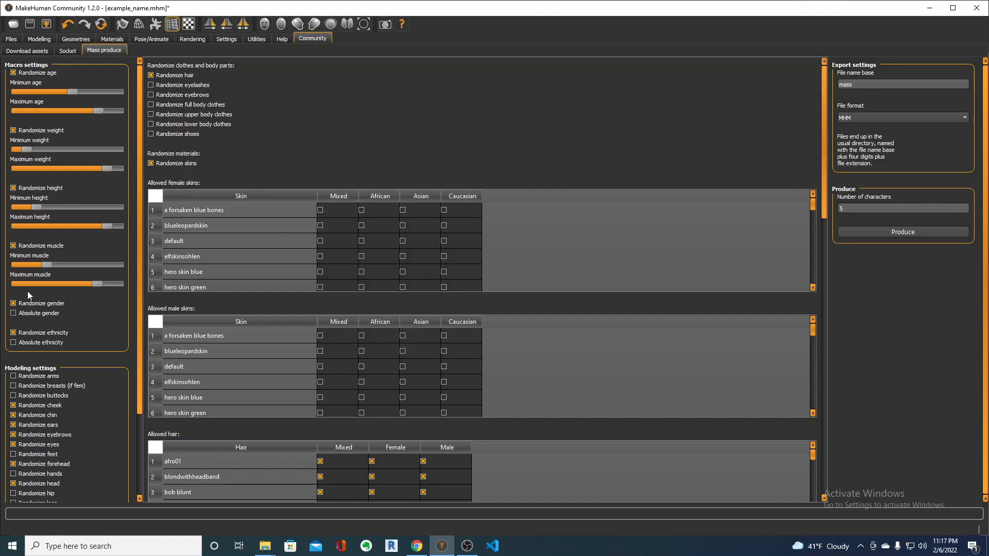
click(14, 313)
click(13, 343)
drag(138, 279, 134, 369)
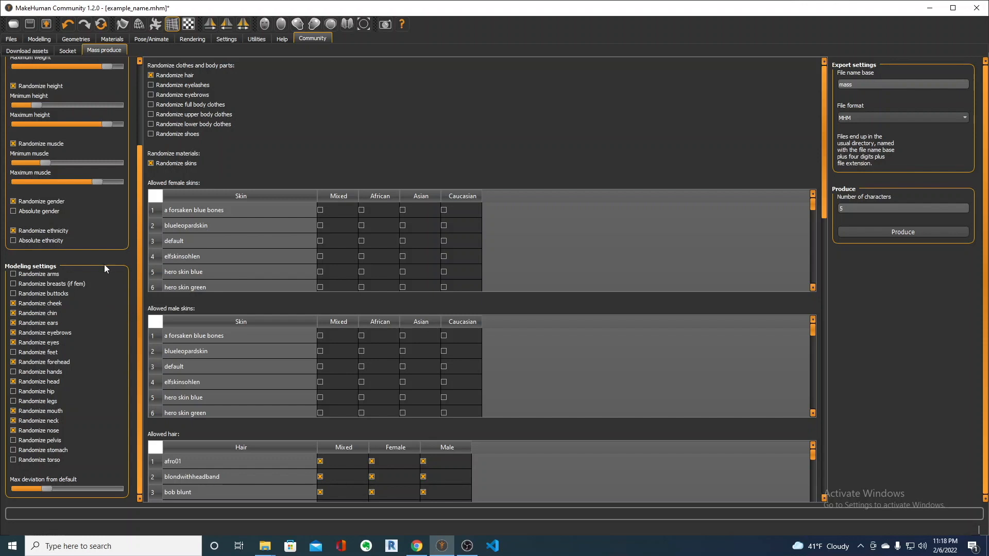
- Examine the face modelling categories and the head shape controls
click(39, 39)
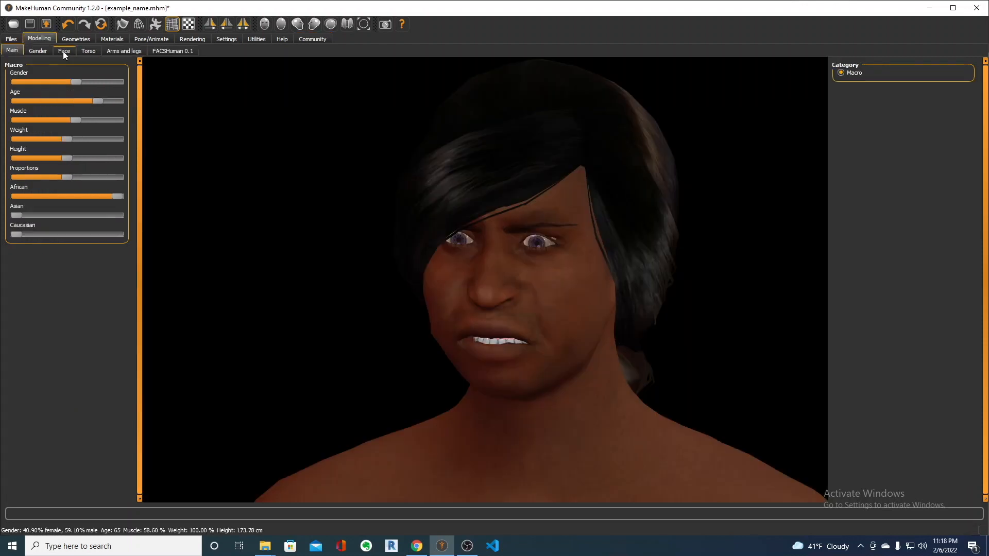
click(64, 51)
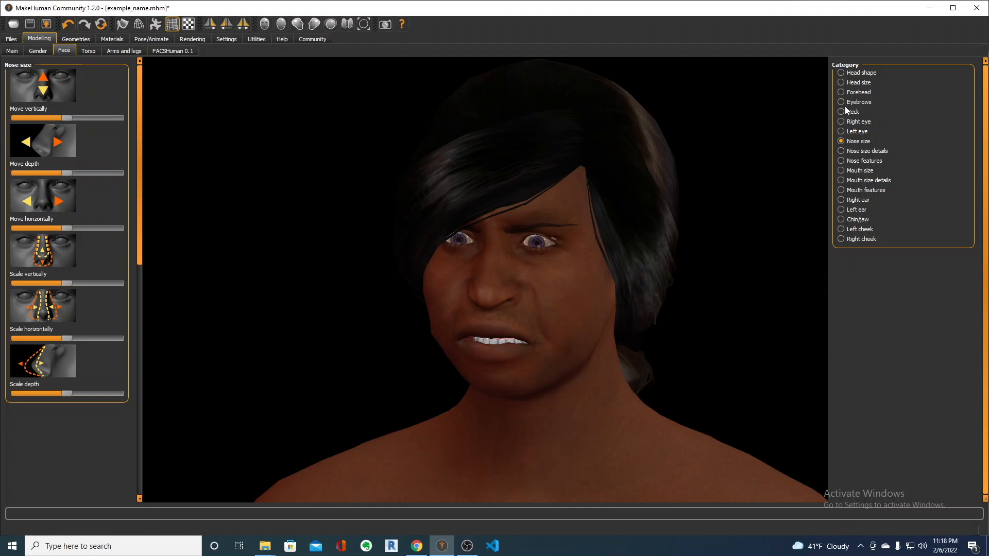
click(842, 77)
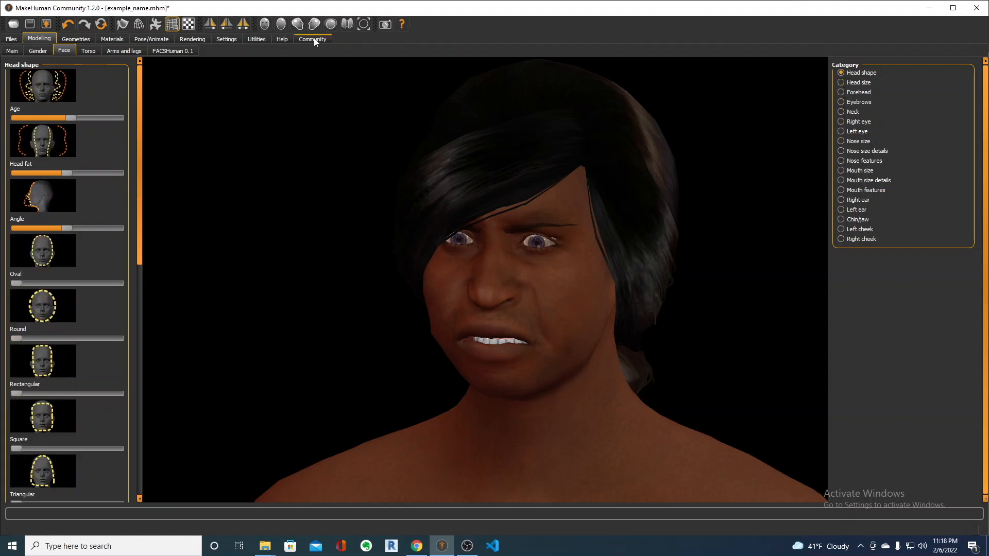
- Raise the maximum deviation from default slightly for mass production, with cheek randomization kept enabled
click(314, 39)
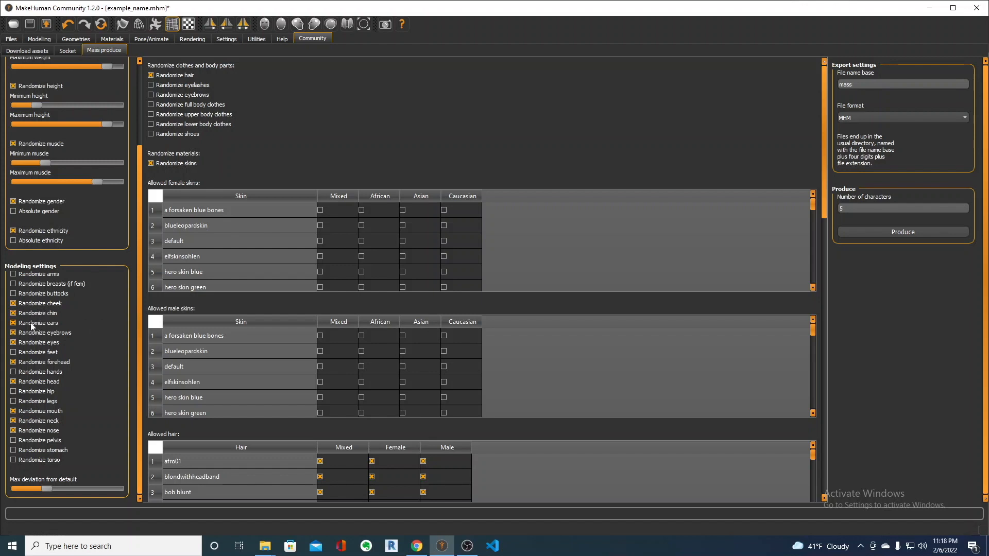
click(14, 304)
click(14, 304)
drag(61, 498, 113, 490)
drag(86, 486, 78, 481)
drag(57, 484, 51, 483)
- Inspect the modified figure and save it as a model under the file name example_name
click(46, 39)
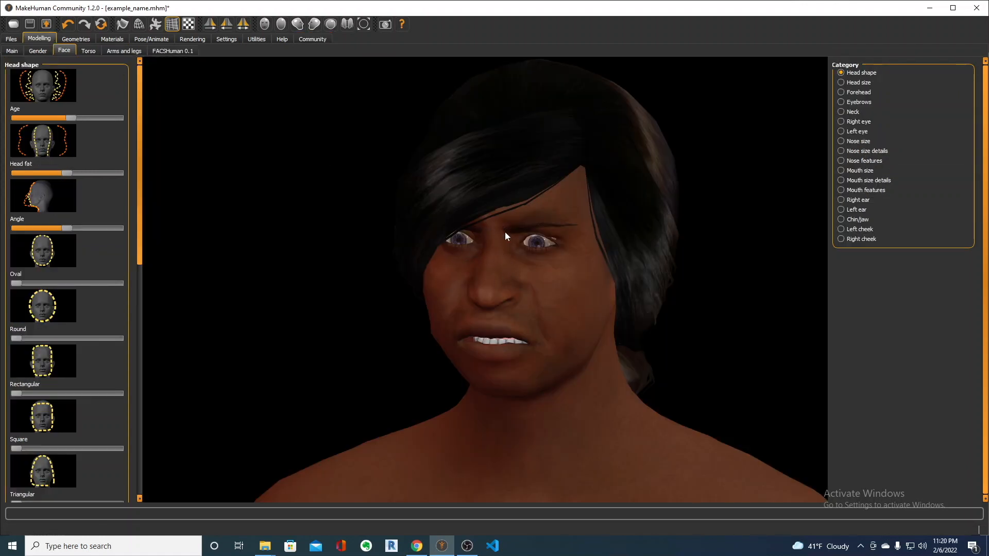
mouse_move(528, 267)
mouse_down()
mouse_move(540, 267)
mouse_move(533, 261)
mouse_up()
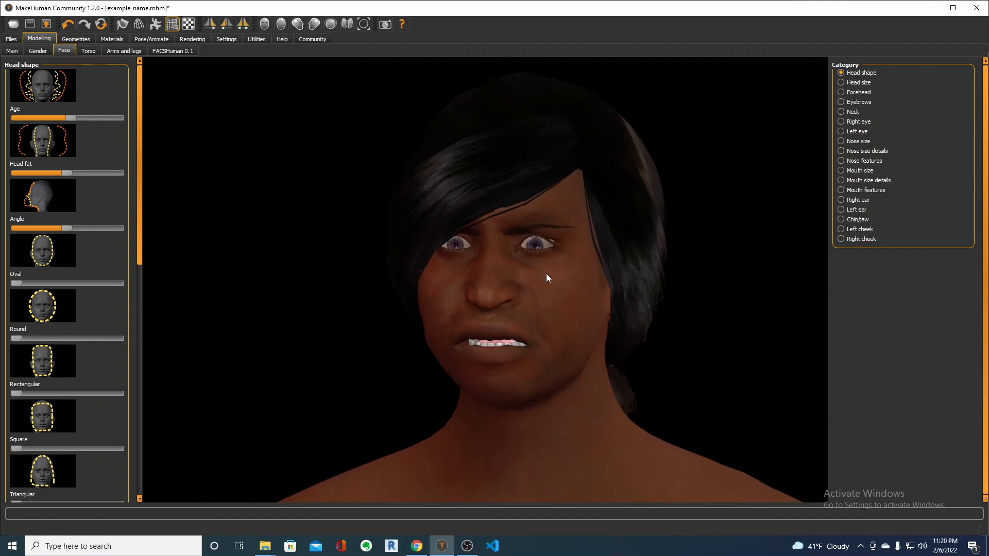
click(30, 24)
click(11, 38)
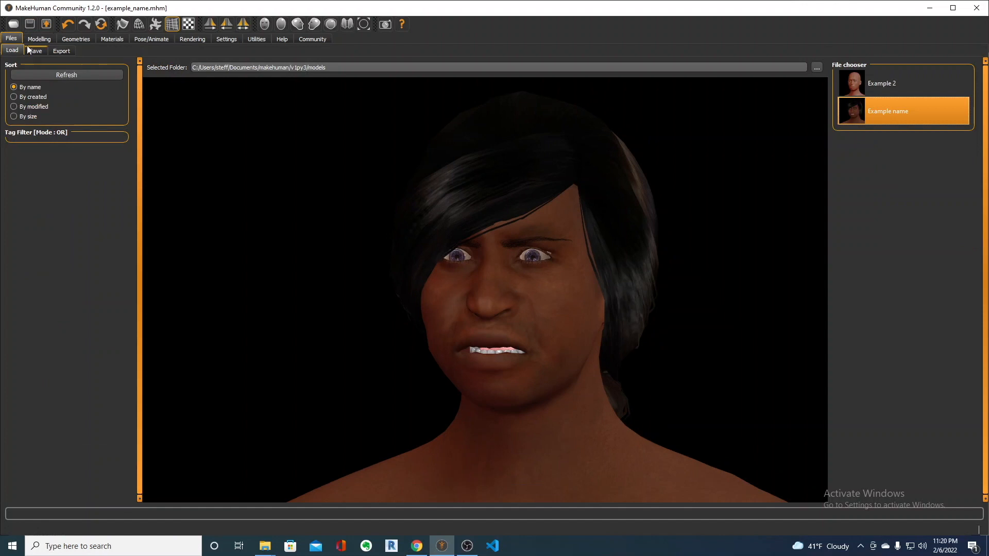
click(34, 51)
click(196, 67)
click(813, 67)
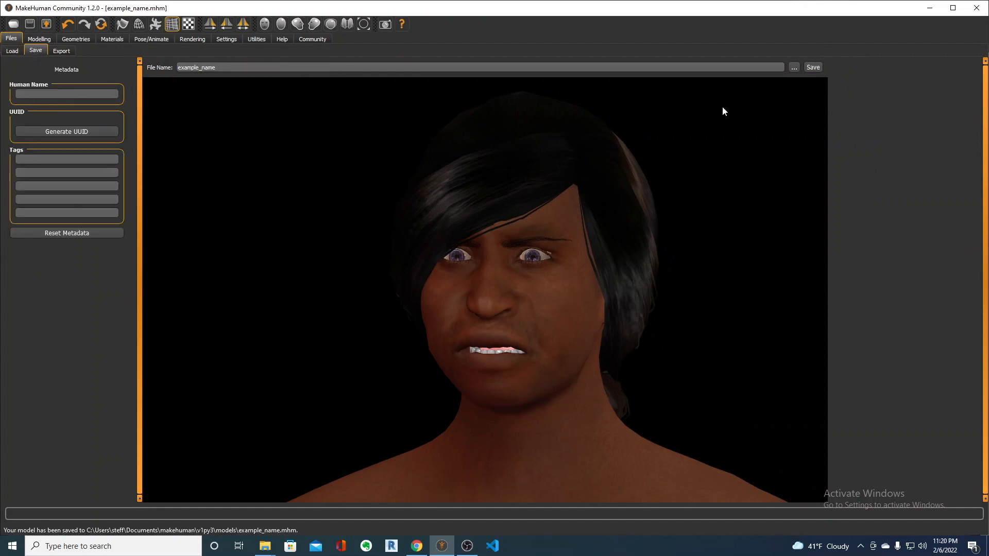
- Mass produce five characters in MHM format with the file name base first_example
click(39, 39)
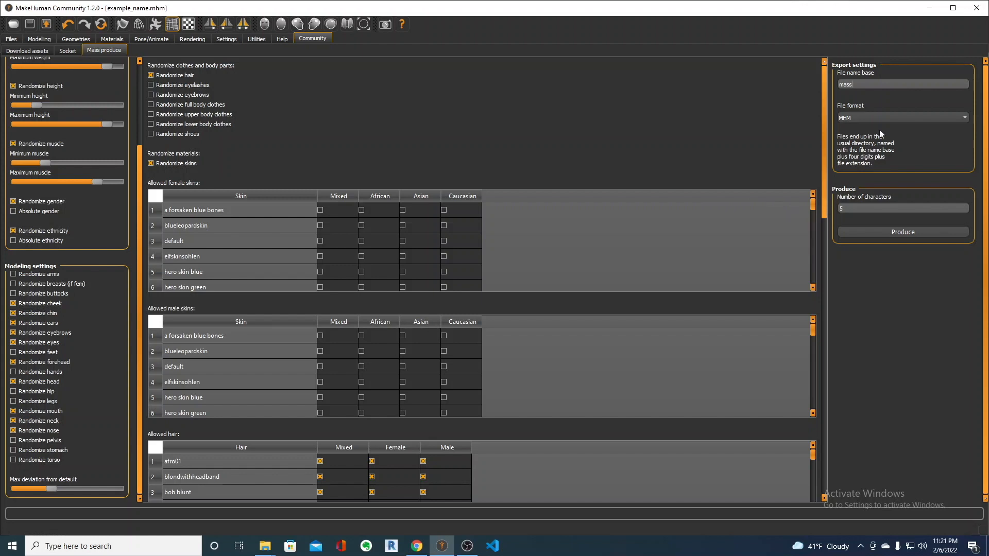
text(first_example)
click(897, 233)
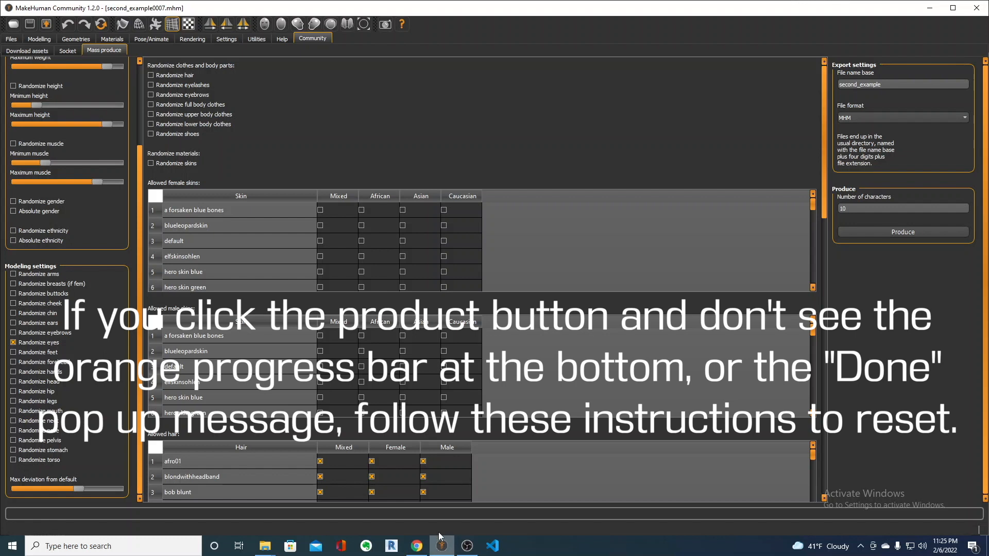
- Load the mass-produced First example models one after another, ending with First example0005
mouse_move(447, 541)
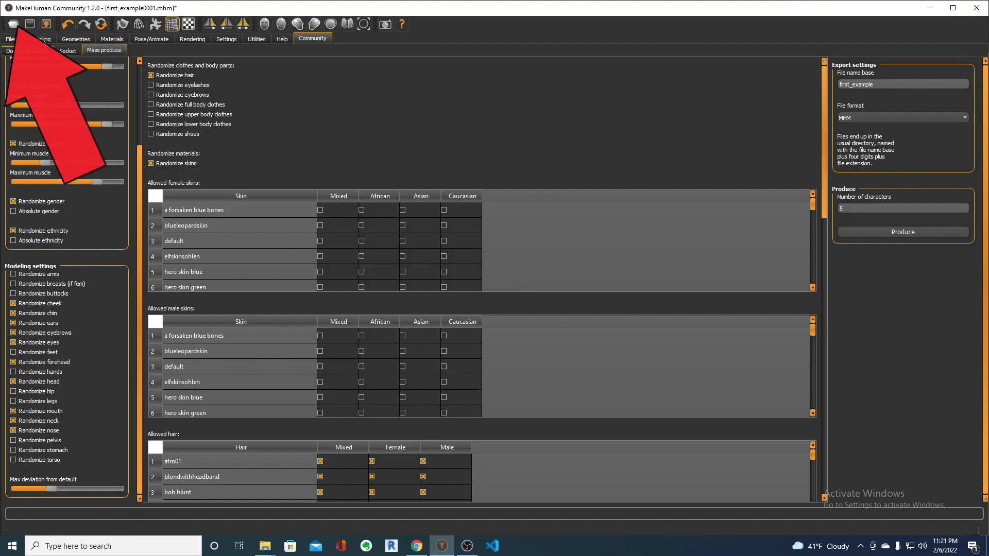
click(14, 26)
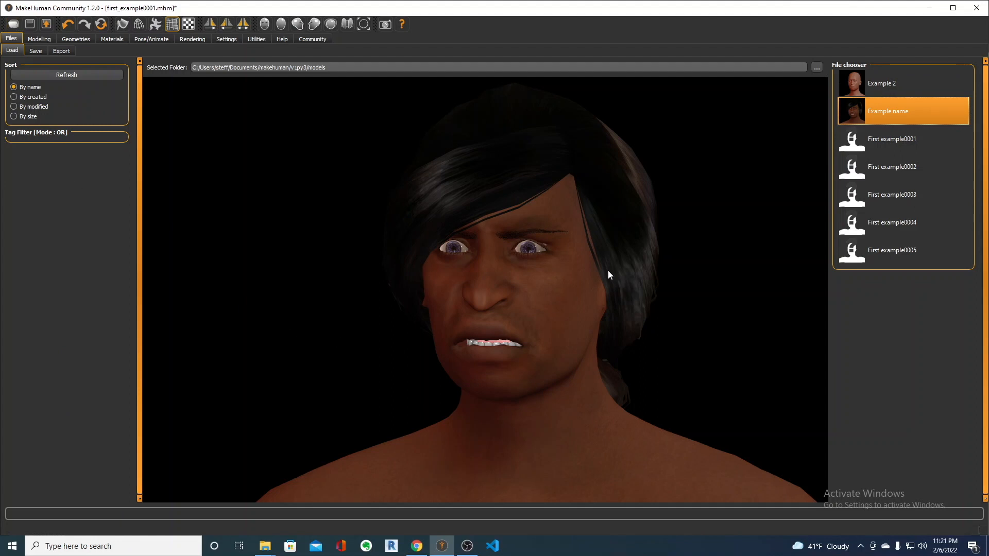
click(859, 174)
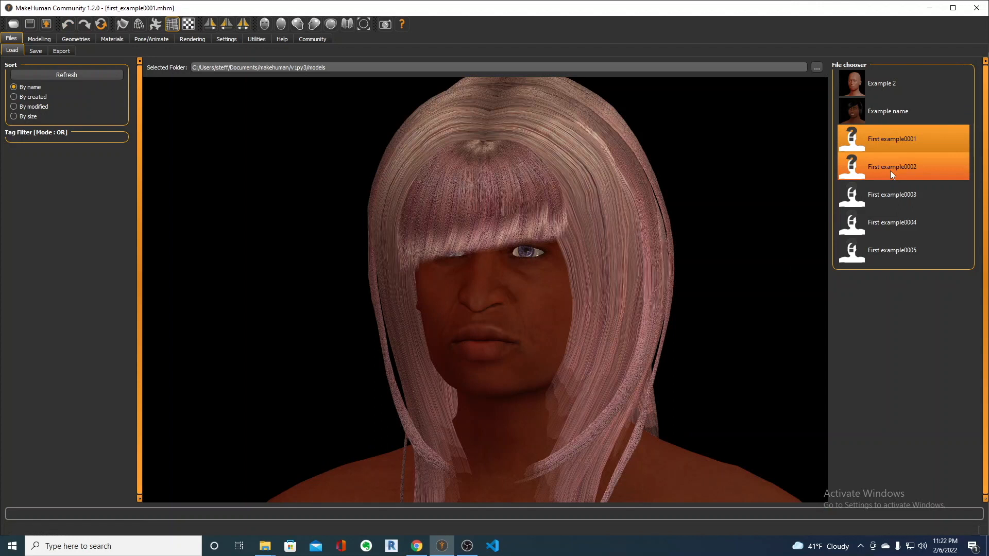
click(885, 194)
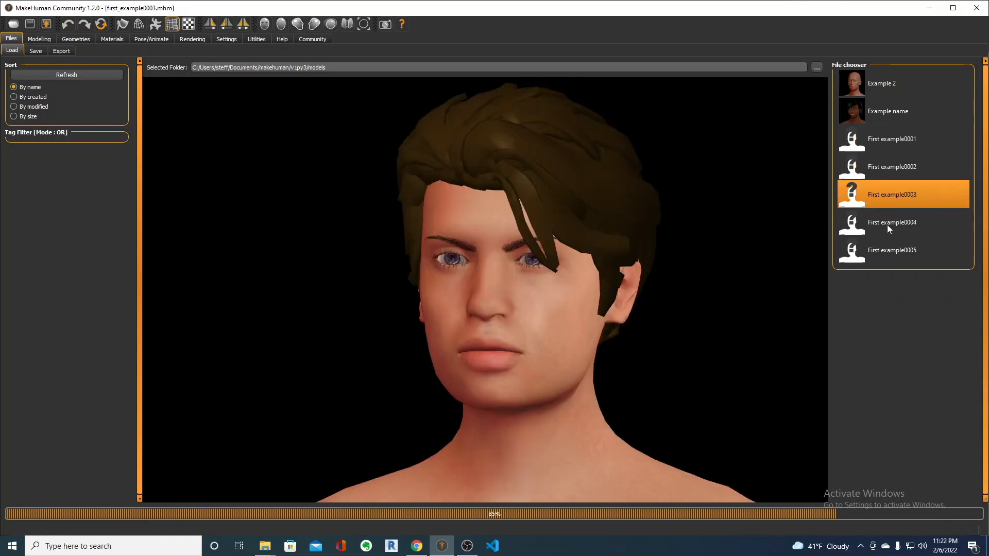
click(887, 224)
click(886, 253)
click(888, 251)
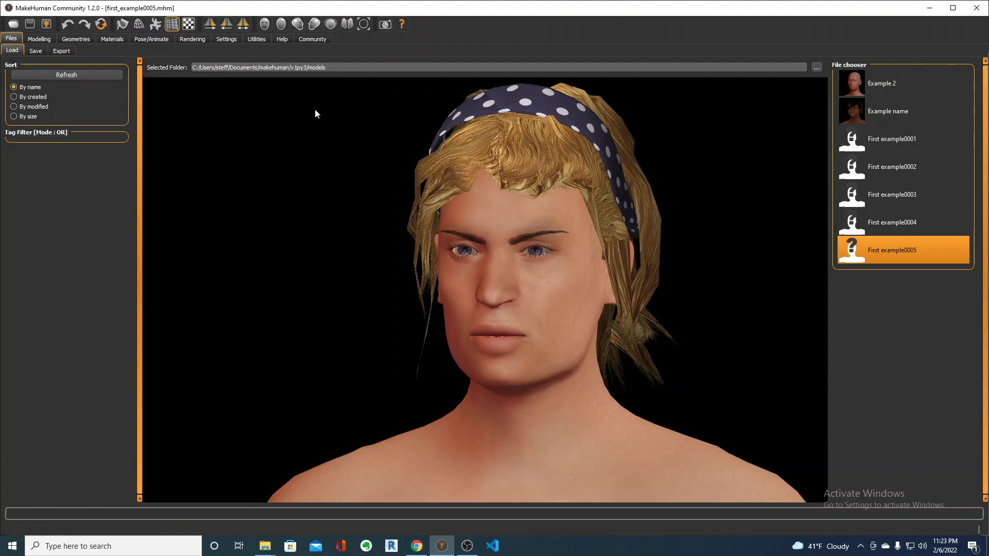
- Disable mass-production randomization of hair and skins, as well as weight, height, muscle, gender and ethnicity
click(316, 39)
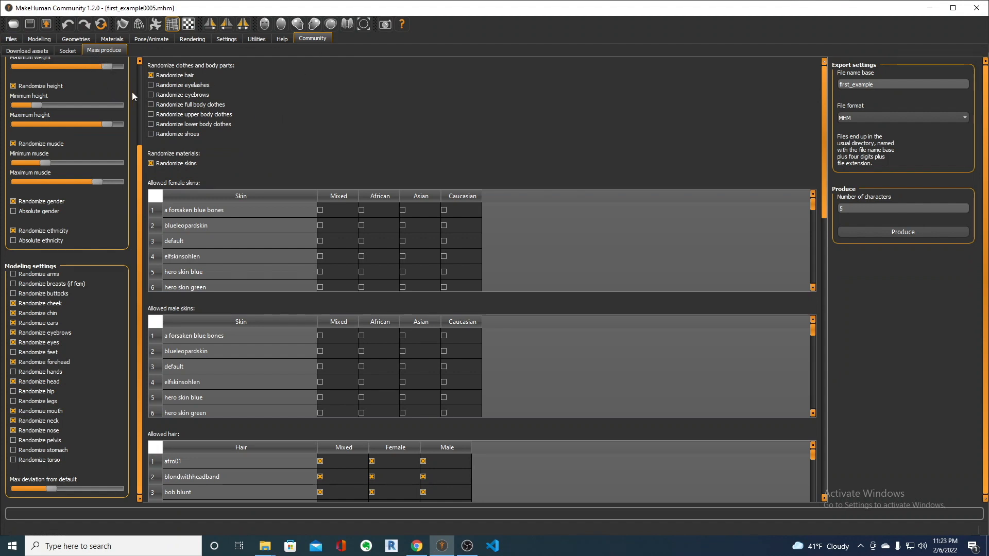
click(150, 75)
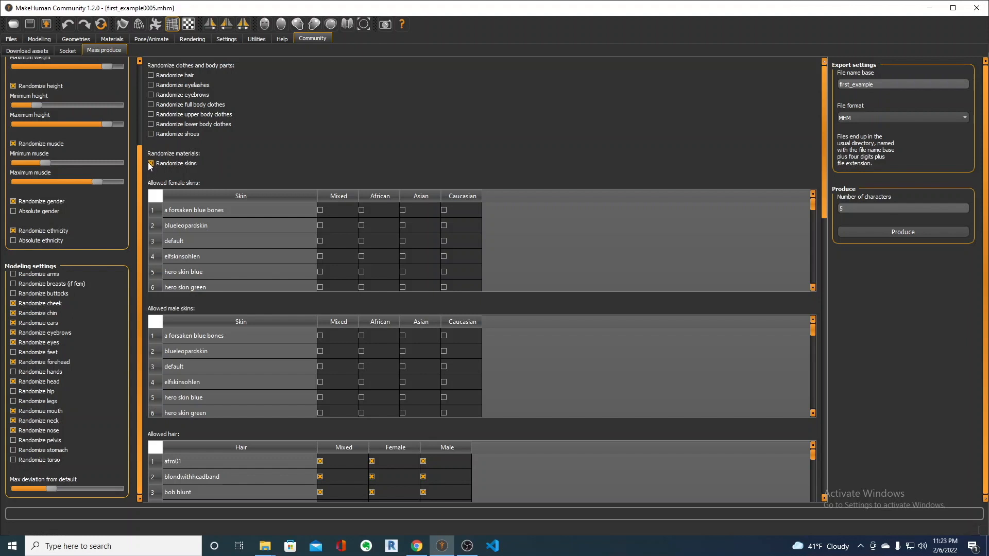
drag(141, 150, 140, 69)
click(13, 131)
click(13, 188)
click(13, 245)
click(13, 303)
click(13, 333)
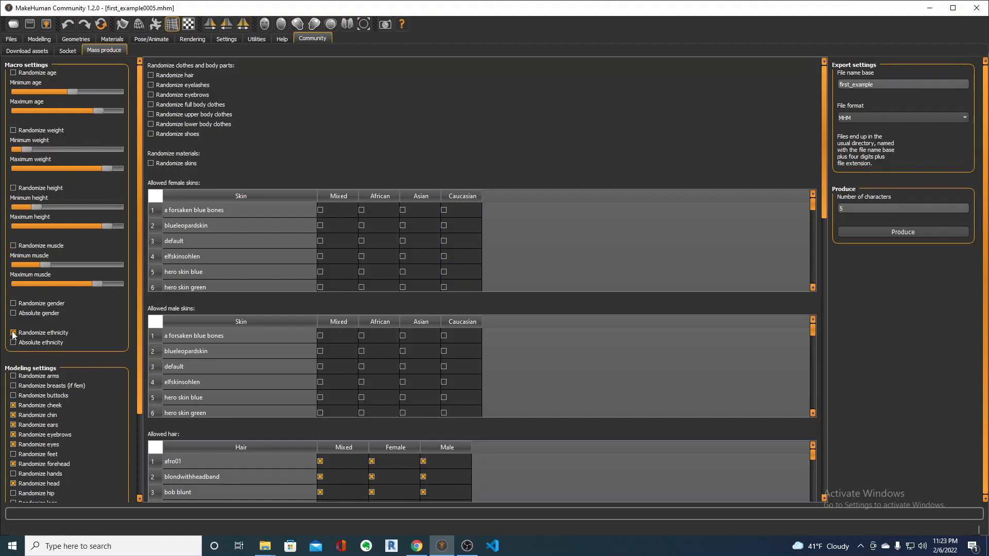
- Disable modeling randomization of the cheek, chin, ears, eyebrows, forehead, head, mouth, neck and nose, keeping only the eyes randomized
scroll(135, 263, down, 3)
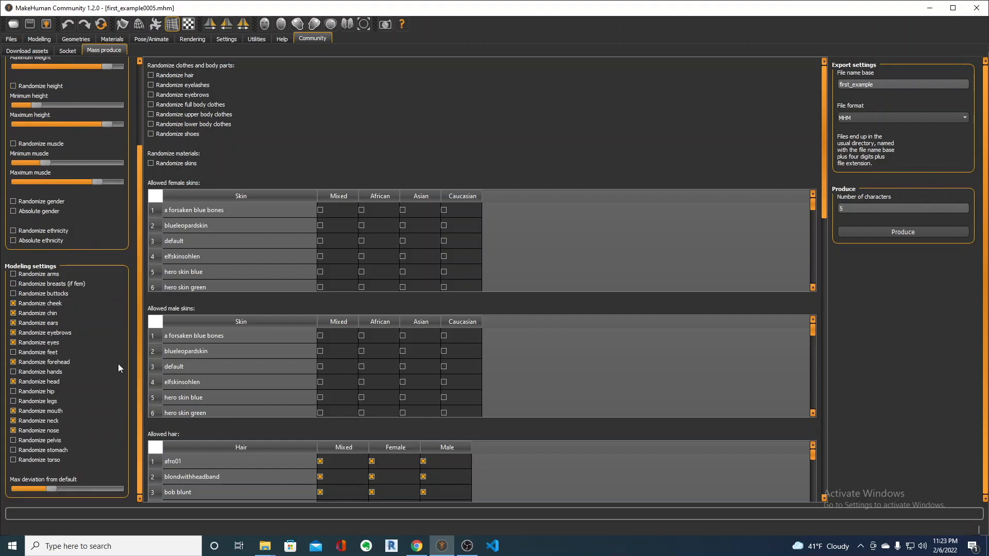
click(13, 303)
click(13, 313)
click(14, 323)
click(14, 333)
click(13, 362)
click(13, 382)
click(13, 412)
click(14, 421)
click(13, 431)
- Raise the maximum deviation from default to slightly past the midpoint and briefly view the current face model
drag(76, 494, 80, 493)
click(42, 40)
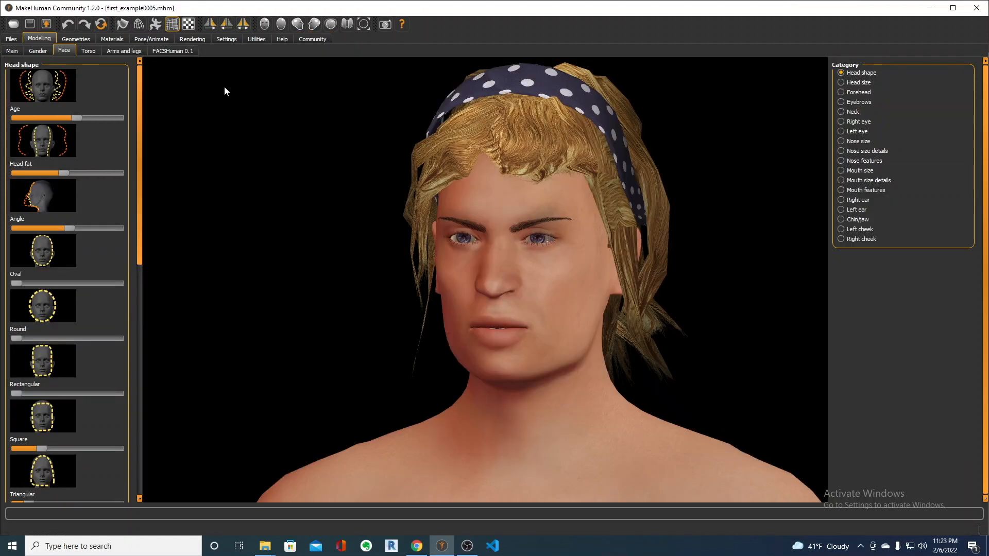
click(312, 39)
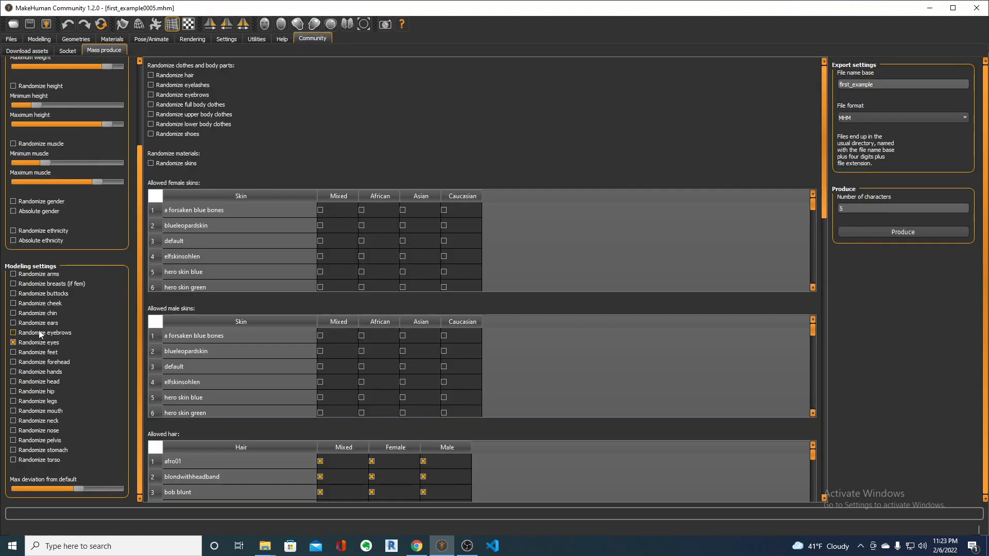
- Mass produce 10 characters in MHM format with the file name base second_example
double_click(839, 209)
text(10)
click(886, 85)
drag(850, 84, 838, 83)
text(second)
click(903, 231)
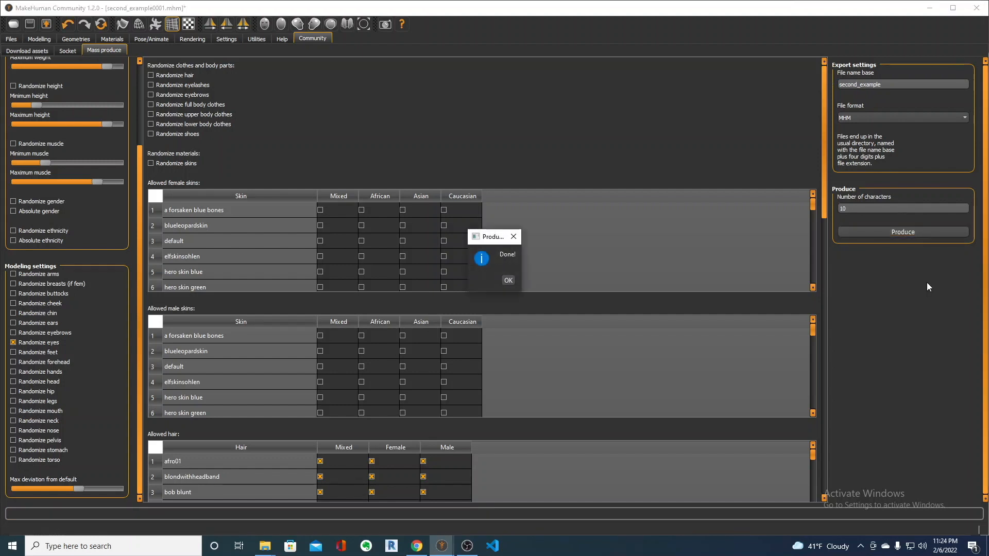
click(512, 282)
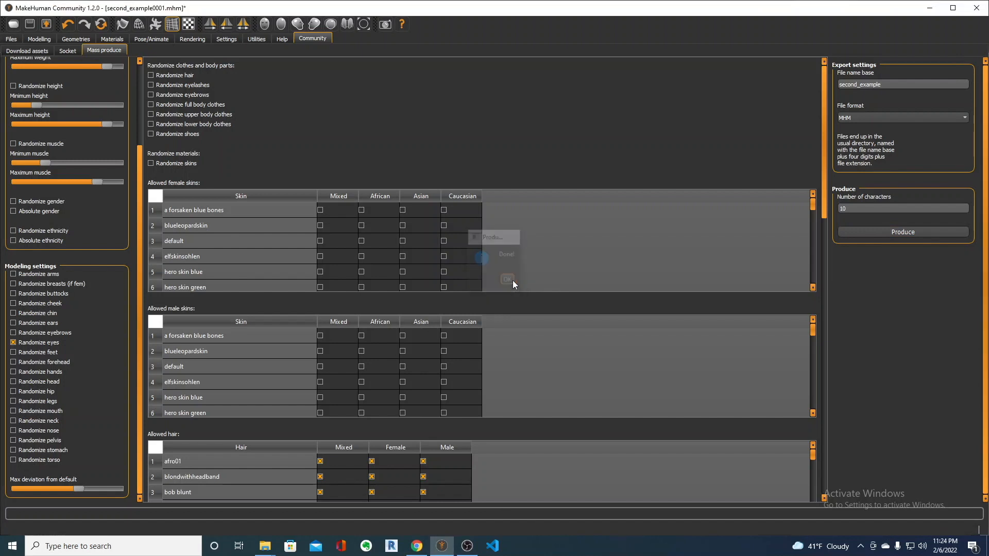
- Load the mass-produced models from Second example0003 through Second example0007 one after another to compare their eyes
click(14, 24)
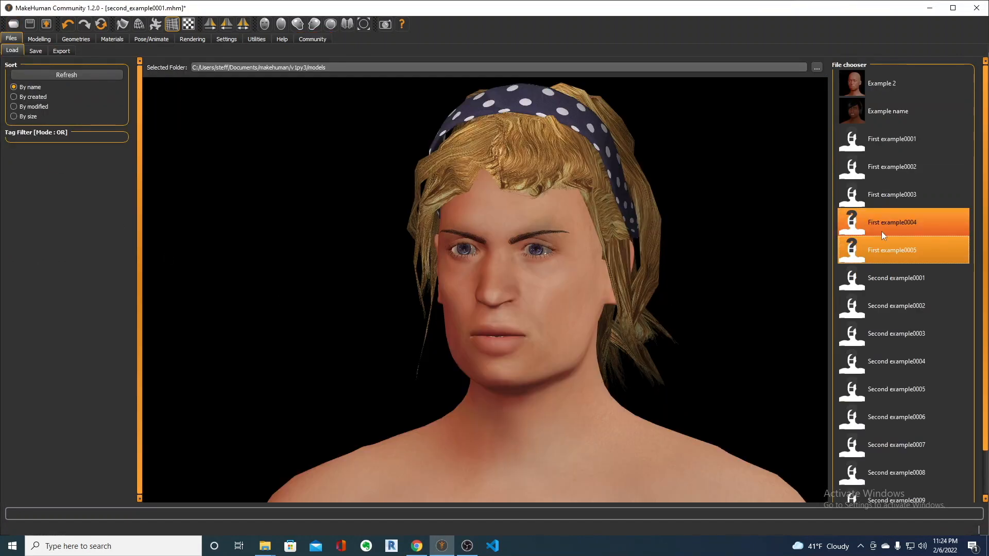
scroll(985, 250, down, 2)
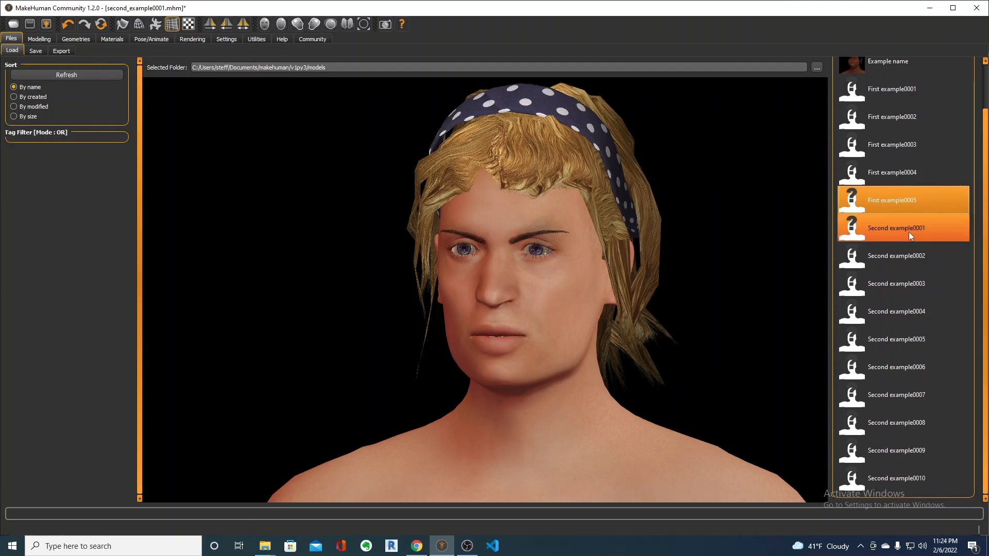
click(897, 284)
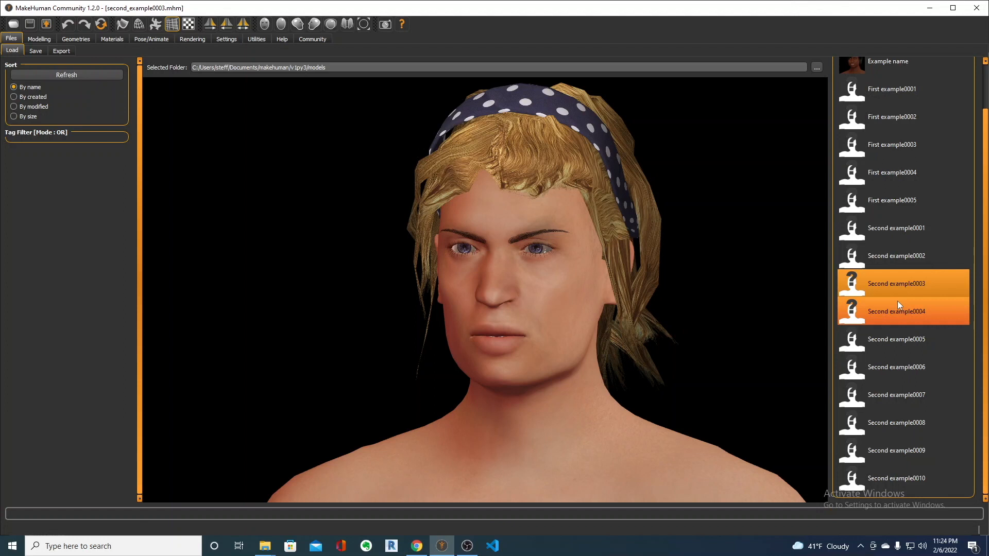
click(897, 301)
click(887, 334)
click(888, 374)
click(875, 397)
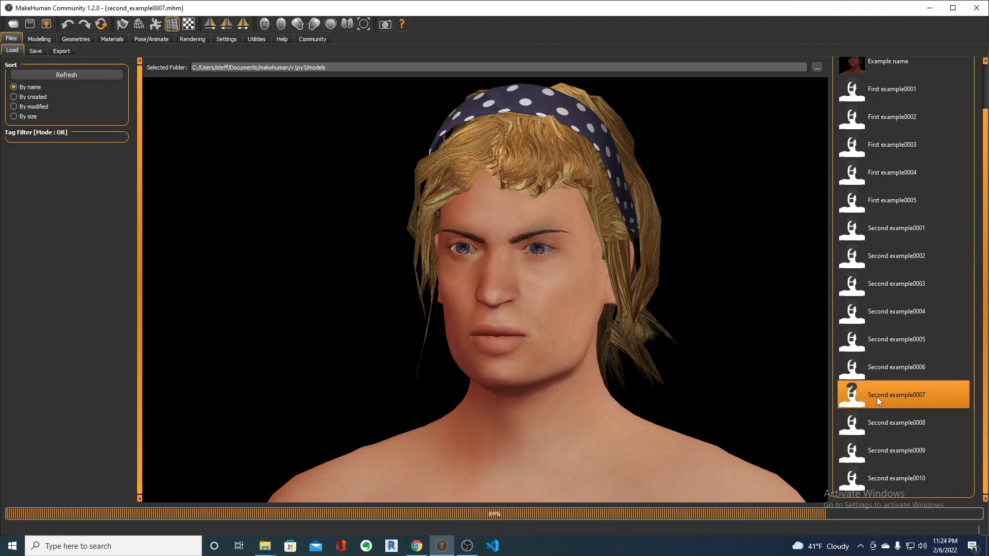